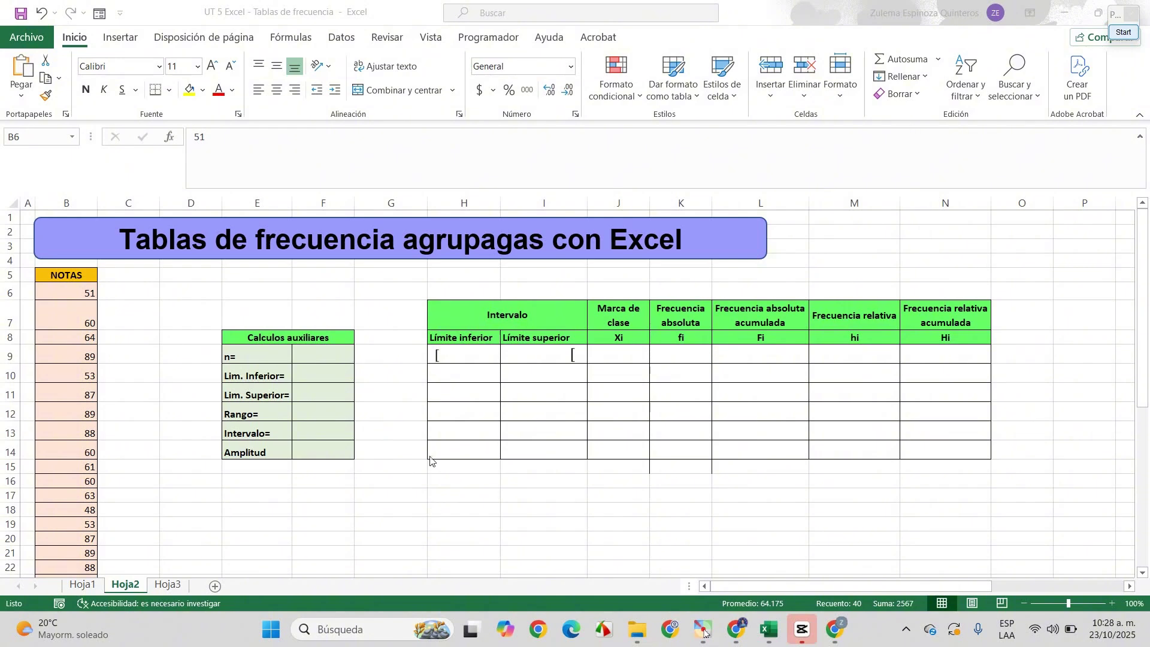
Enter the sample values 15, 16, 17, 18 and 19 down cells F17 to F21.
scroll(466, 483, down, 3)
double_click(314, 358)
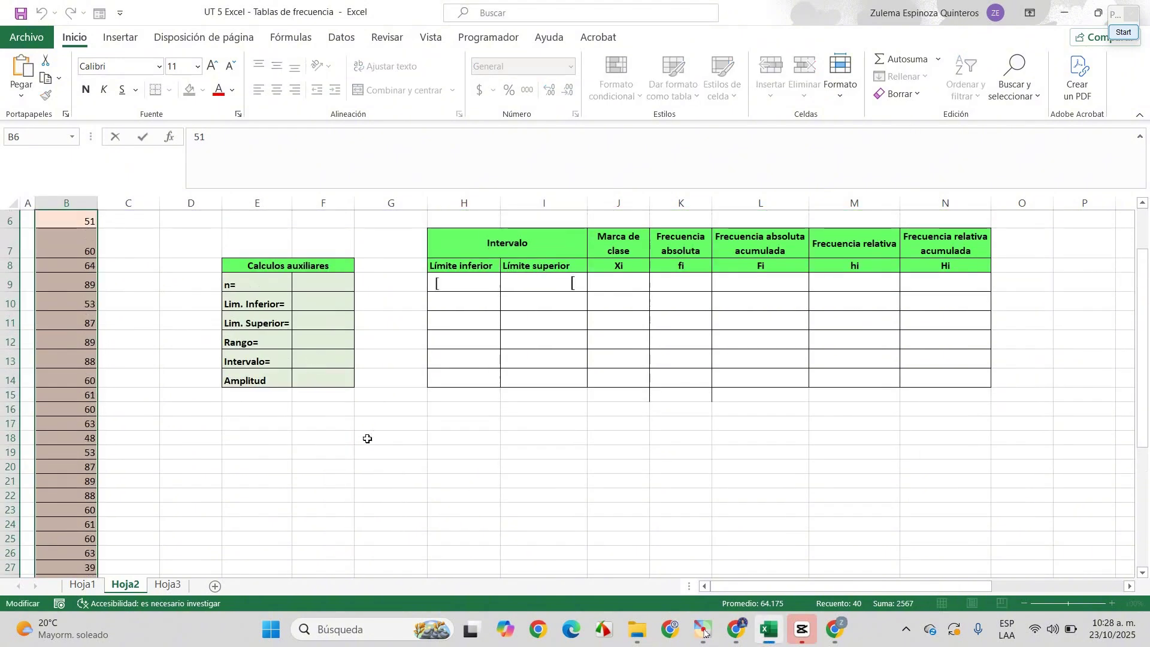
click(321, 443)
click(320, 426)
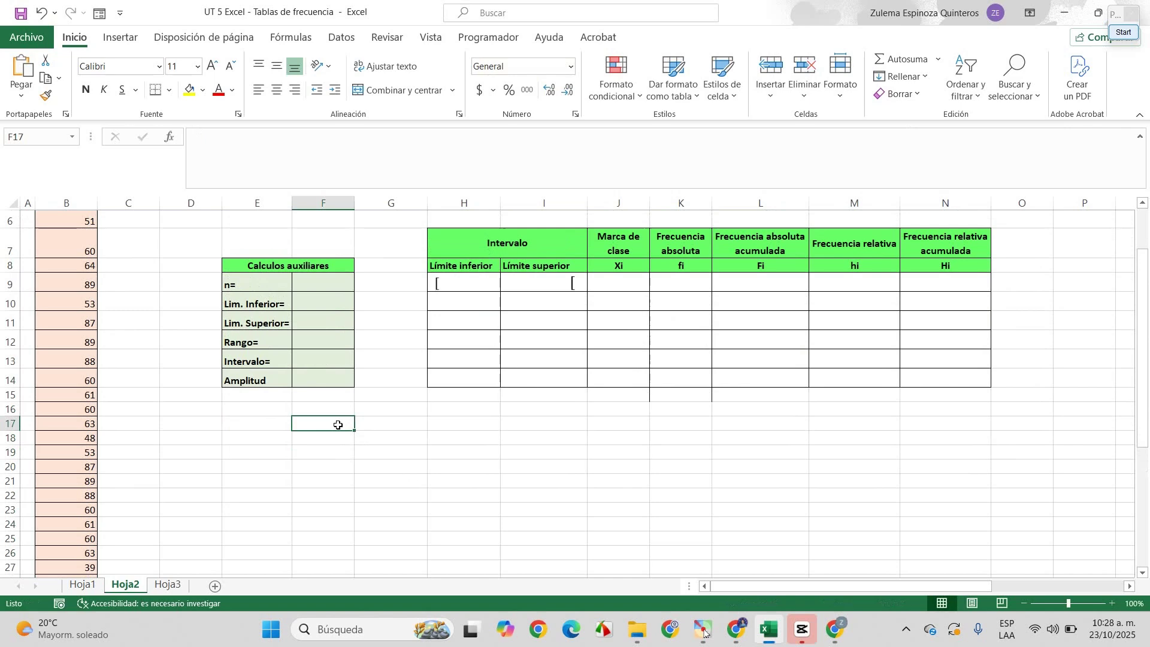
text(15)
key(Return)
text(16)
key(Return)
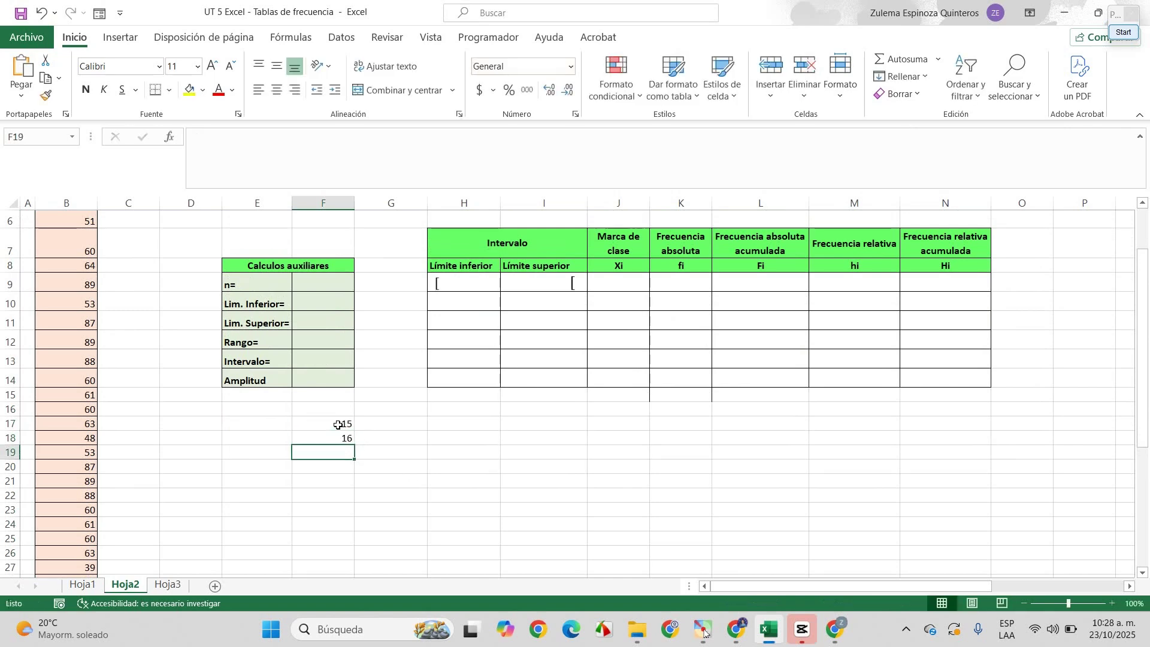
text(17)
key(Return)
text(18)
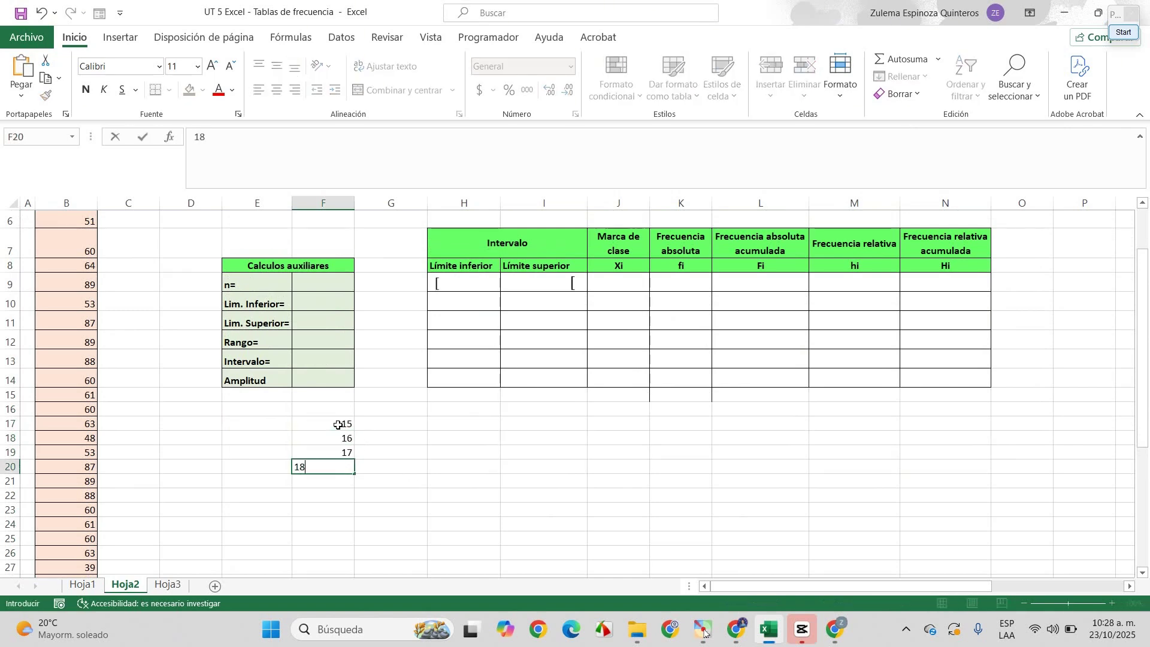
key(Return)
text(19)
click(339, 425)
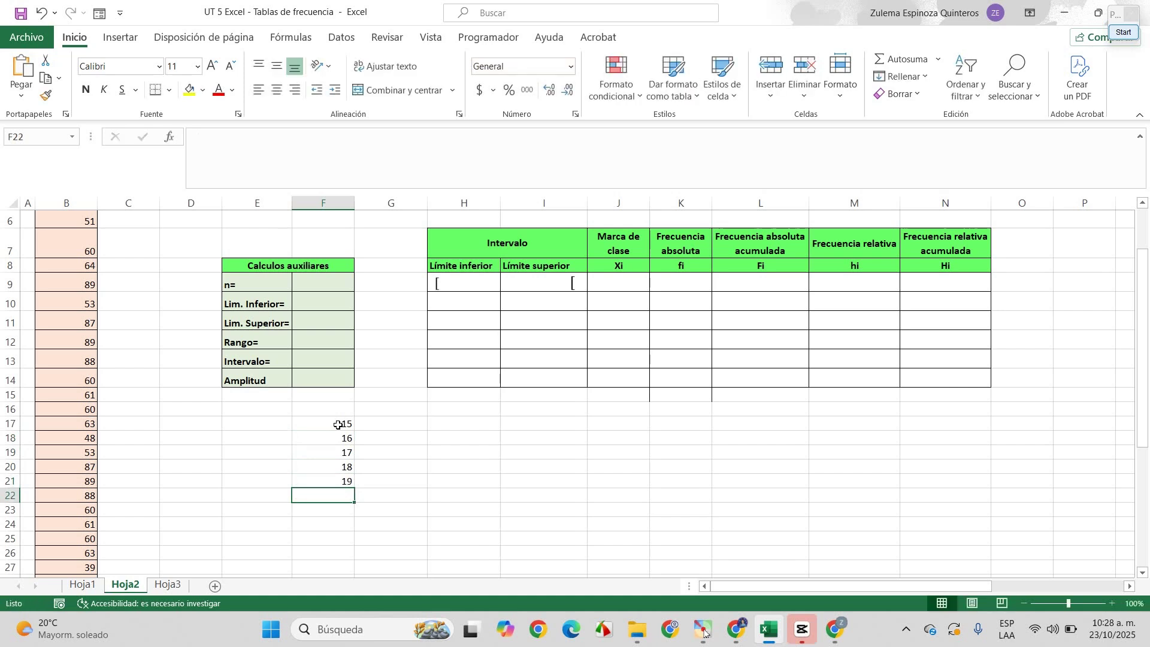
Clear the sample values from cells F17:F21.
drag(329, 420, 331, 476)
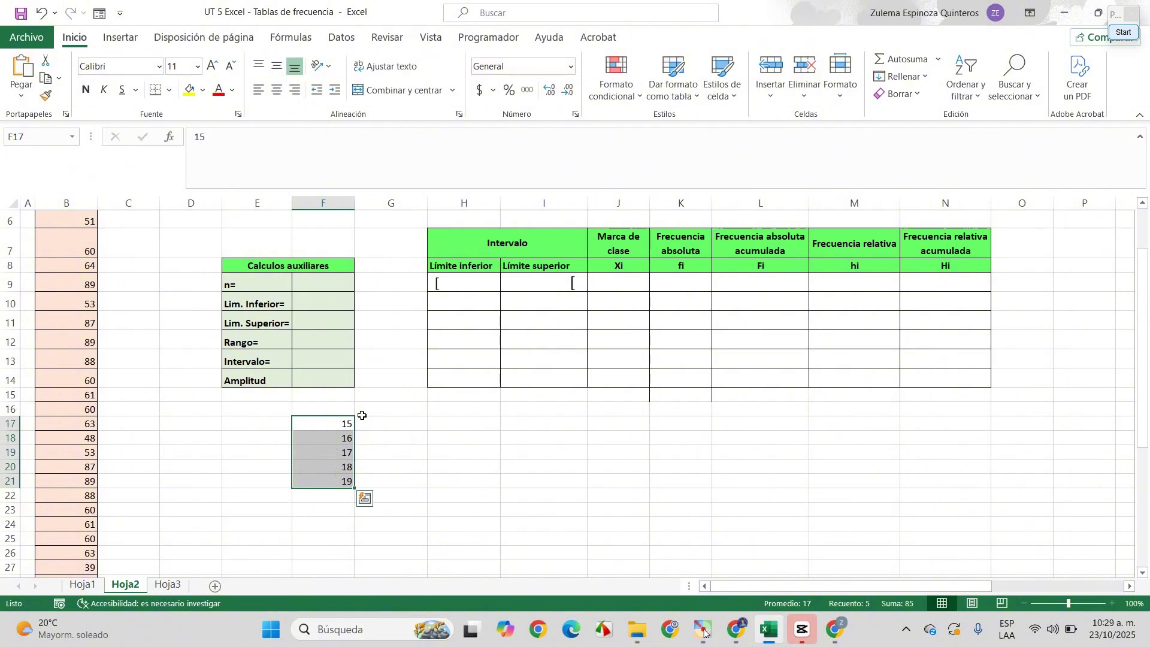
key(Delete)
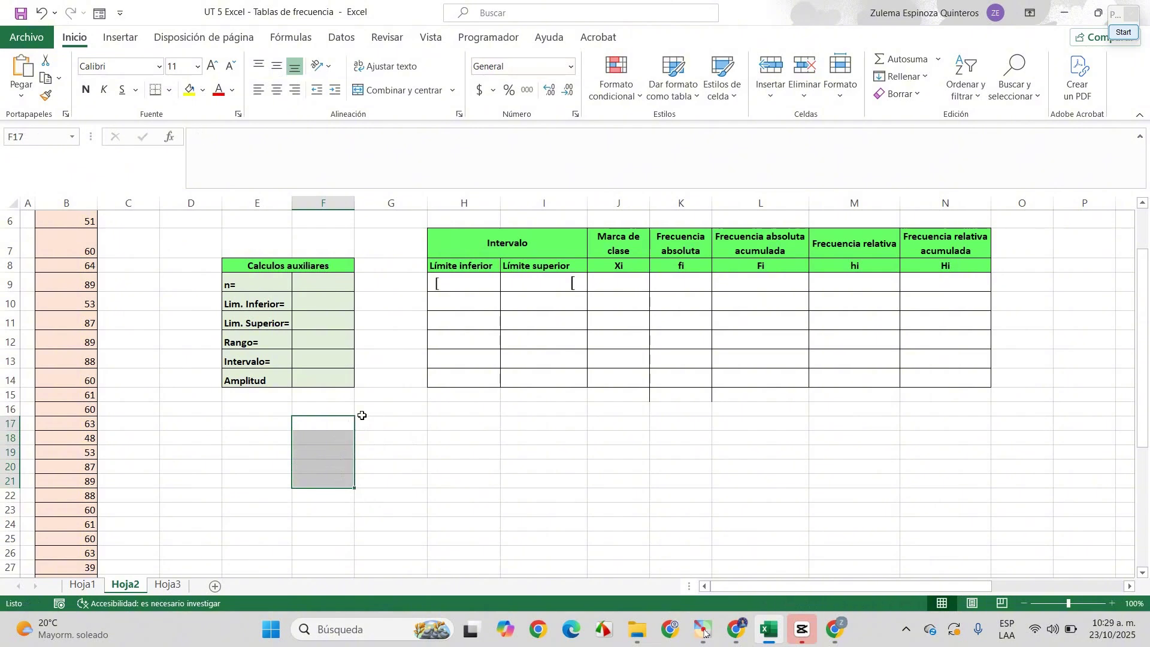
scroll(294, 407, up, 2)
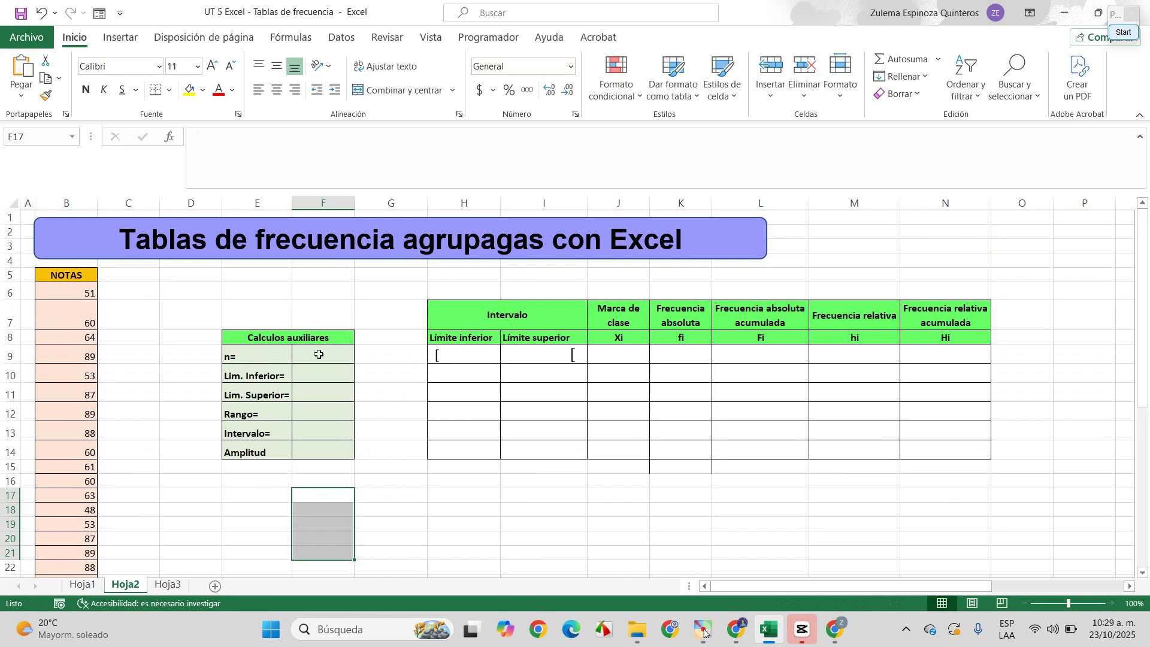
Copy all the scores under NOTAS in column B and paste them into column D starting at D6.
scroll(78, 306, down, 5)
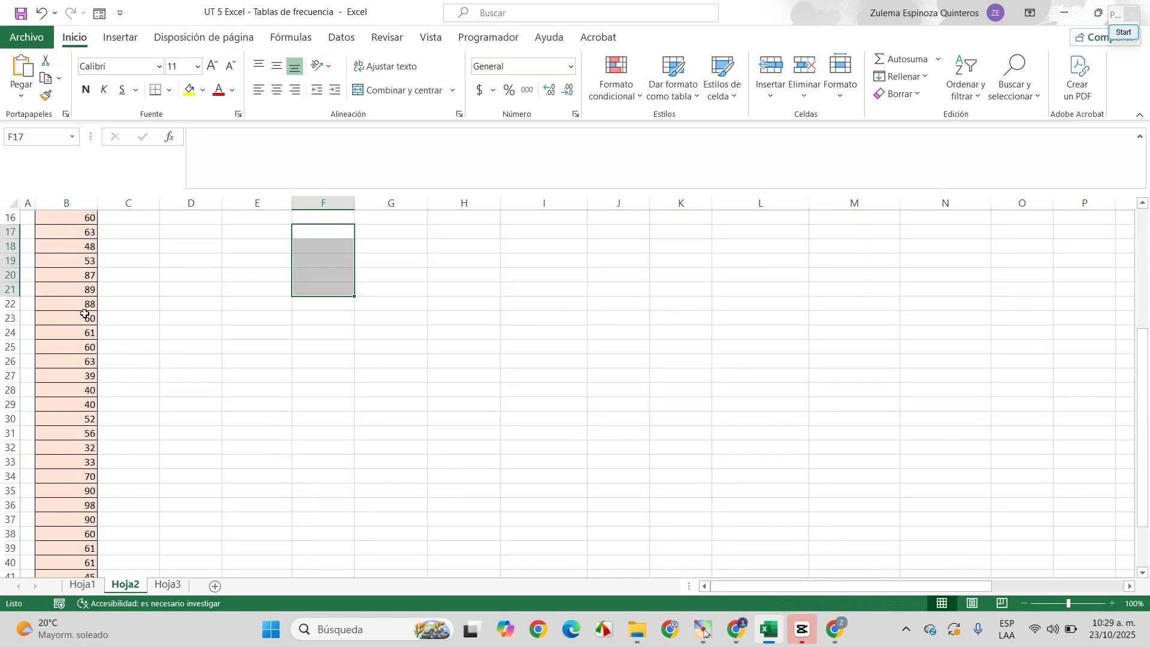
scroll(84, 313, down, 2)
scroll(108, 410, up, 6)
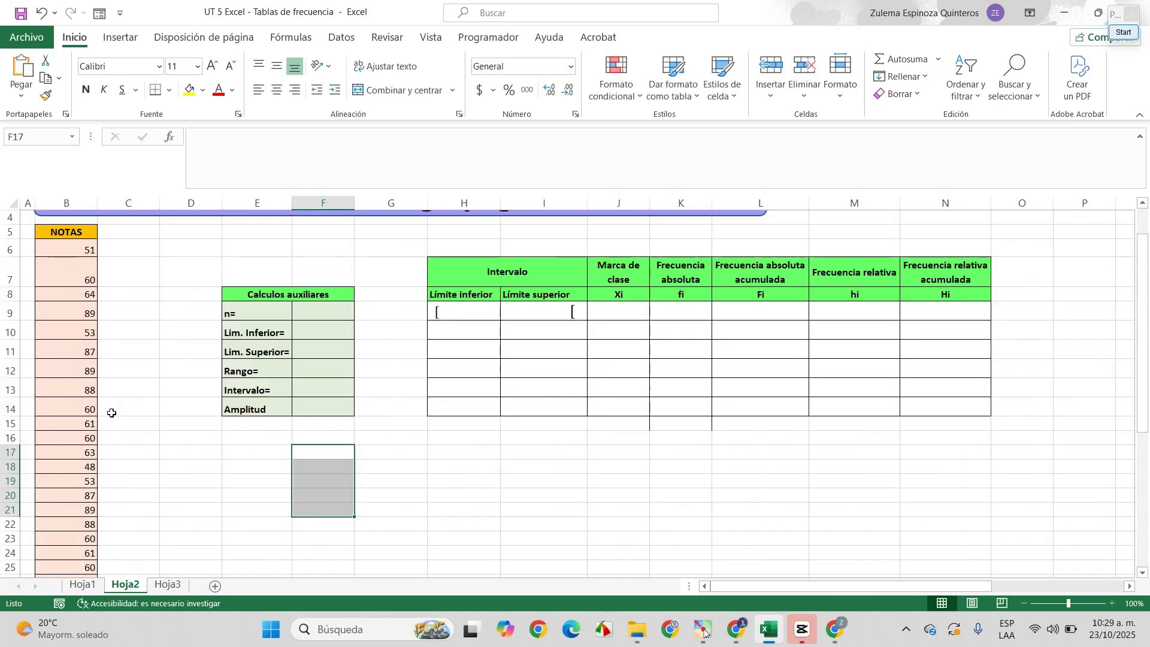
drag(83, 250, 81, 602)
scroll(75, 431, up, 7)
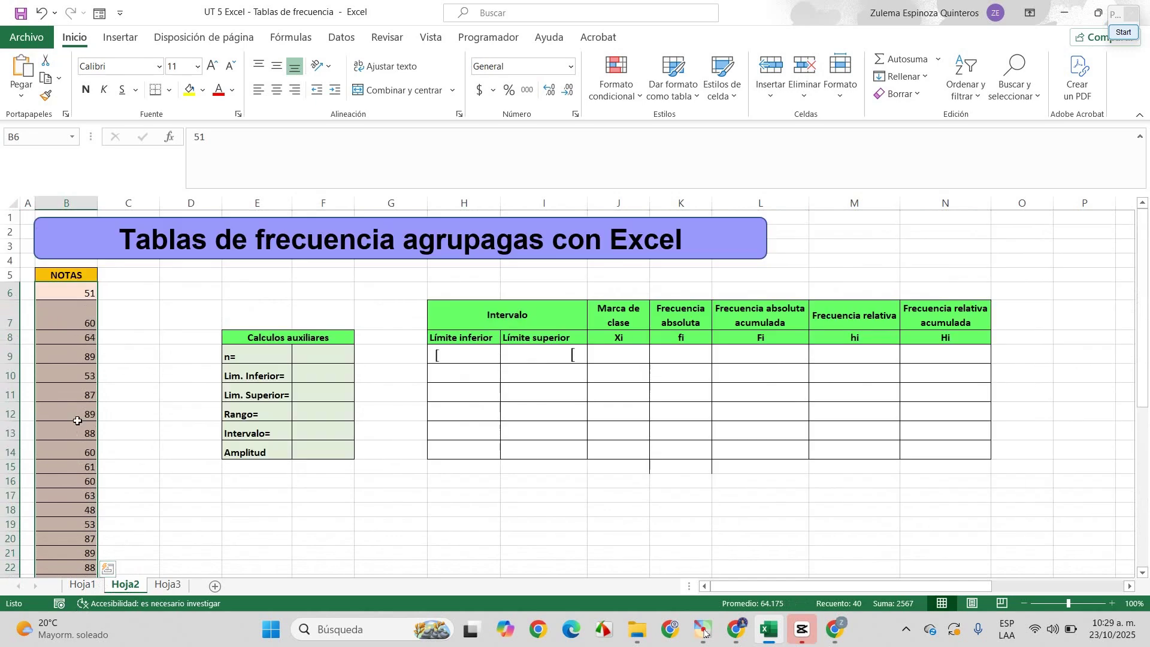
right_click(78, 421)
click(116, 235)
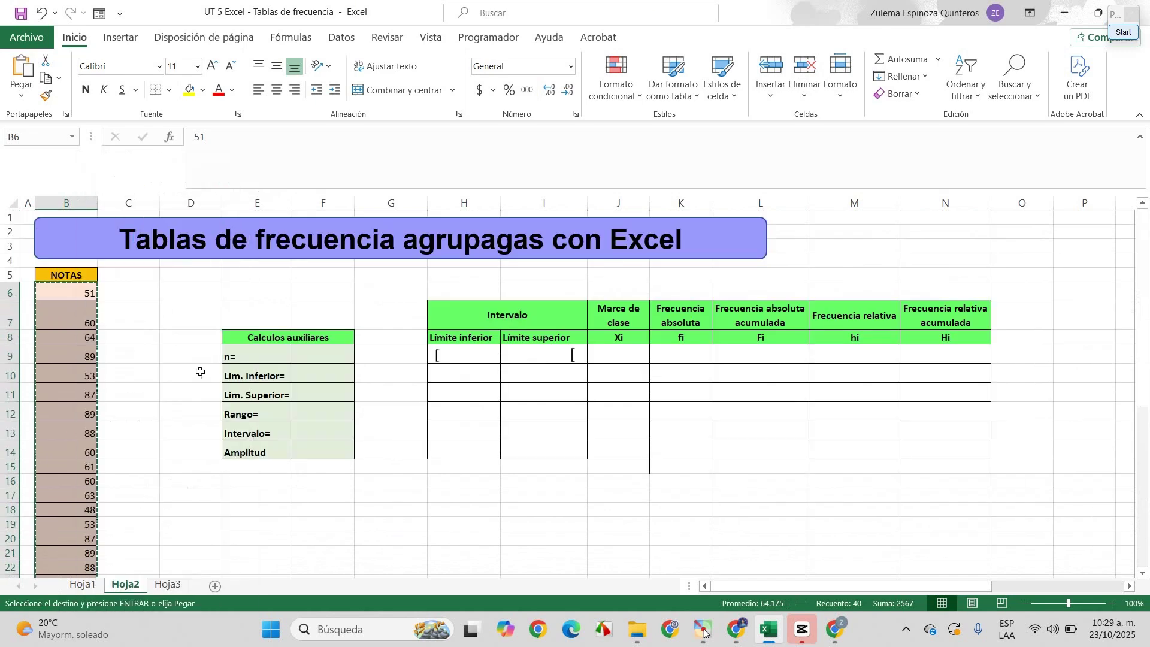
right_click(170, 290)
click(190, 277)
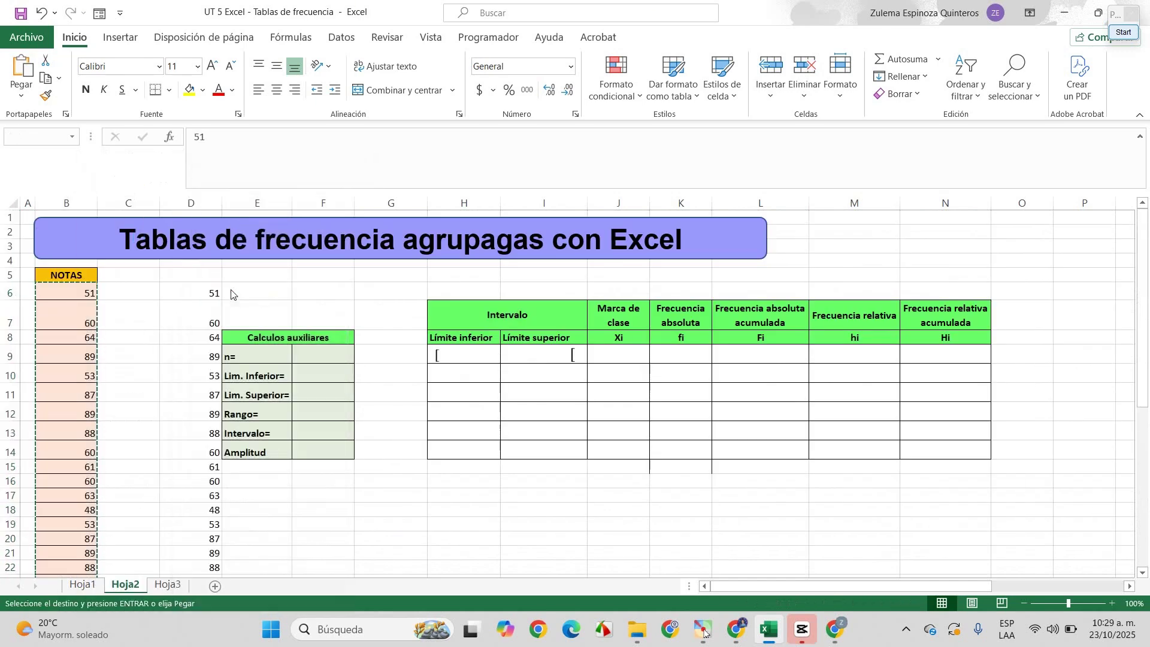
Remove duplicates from the copied scores in column D, continuing with the current selection only.
click(343, 37)
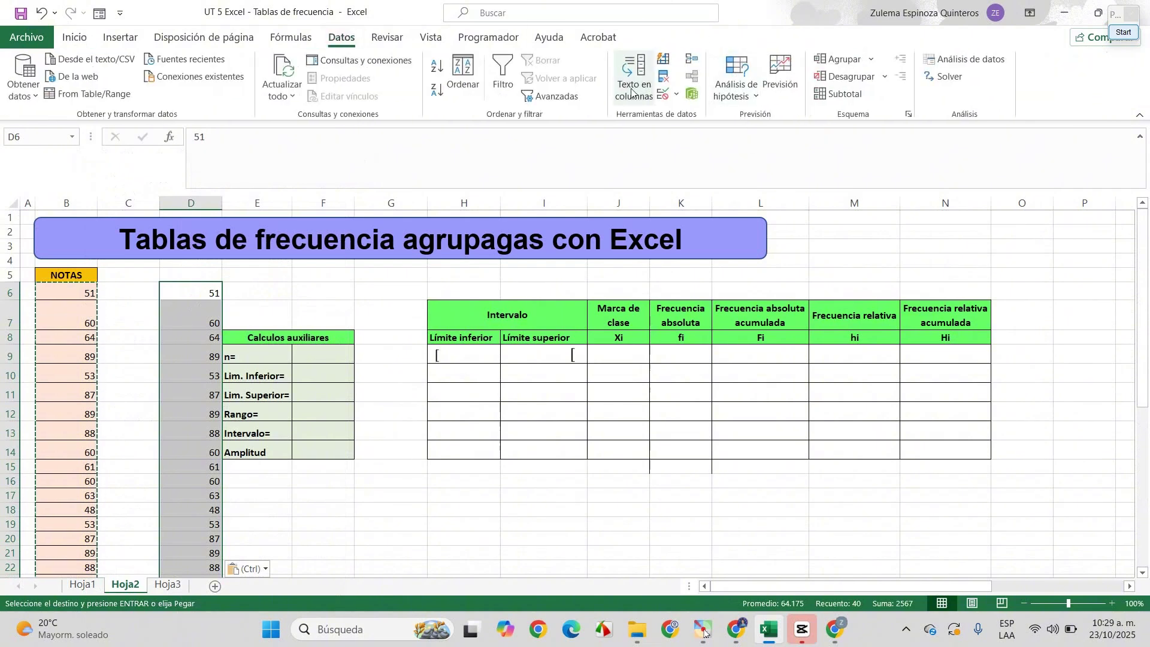
click(669, 80)
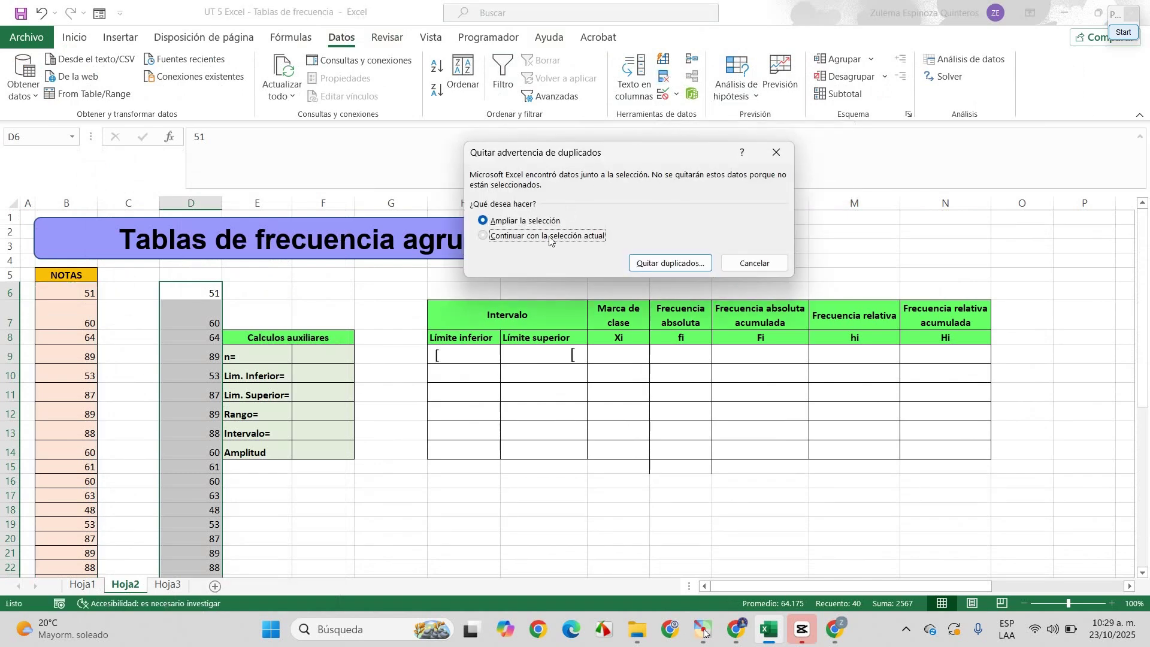
click(542, 236)
click(665, 264)
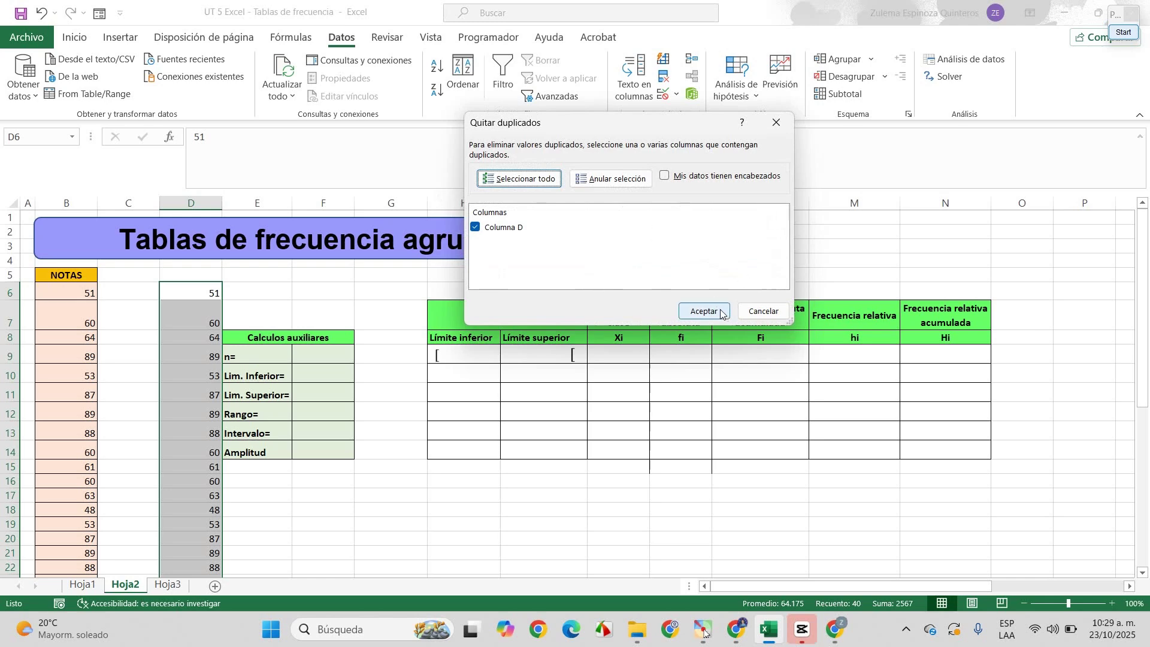
click(704, 311)
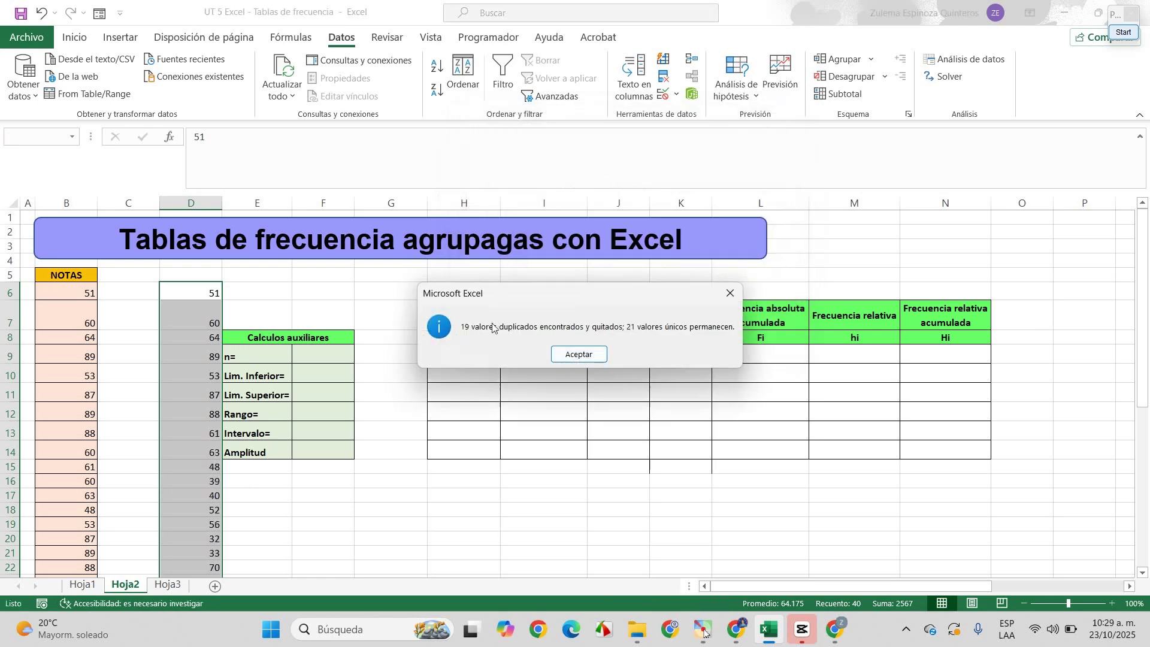
drag(537, 298, 496, 282)
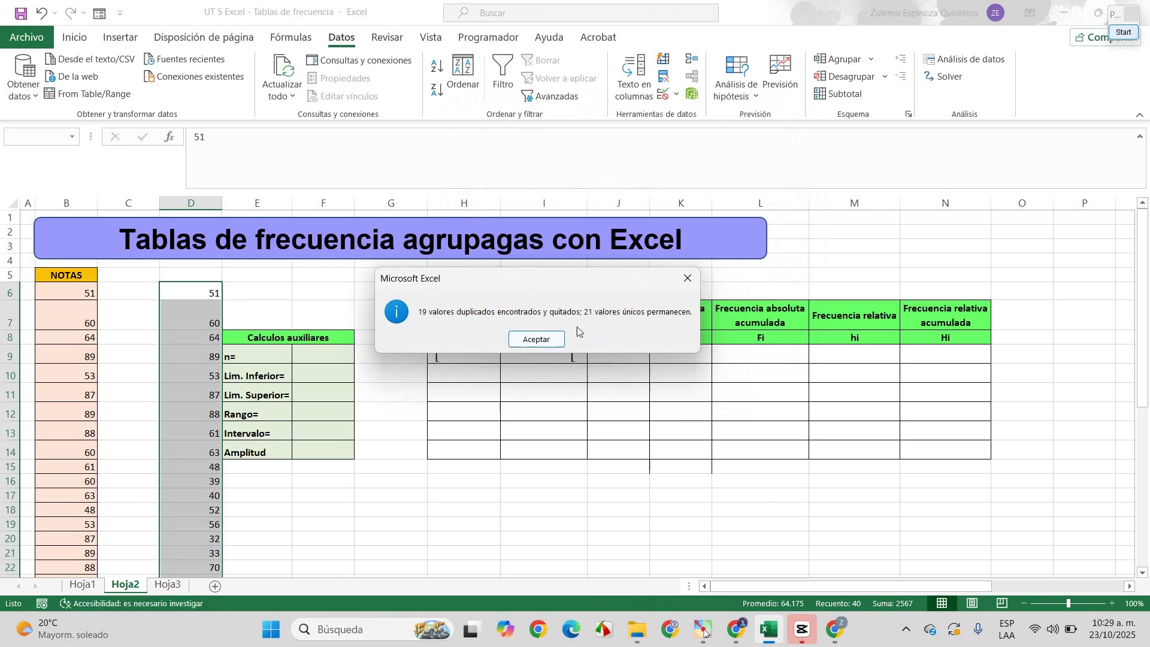
click(528, 339)
Examine the unique scores in column D against the original NOTAS list.
scroll(247, 395, down, 4)
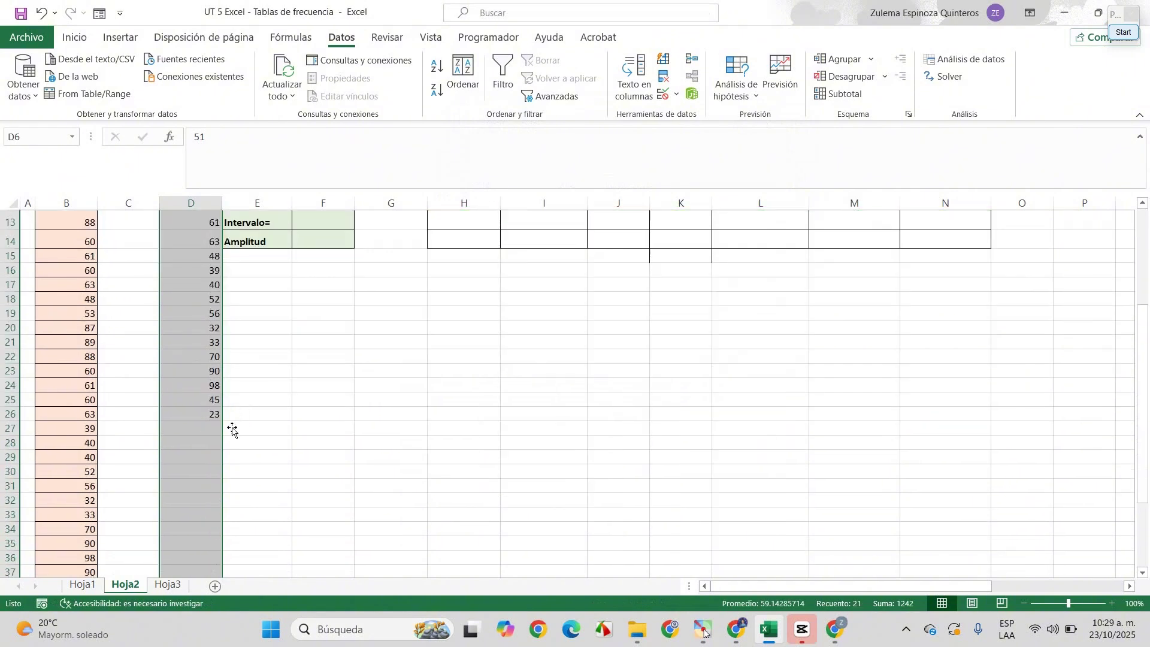
click(200, 429)
scroll(209, 414, up, 4)
click(228, 294)
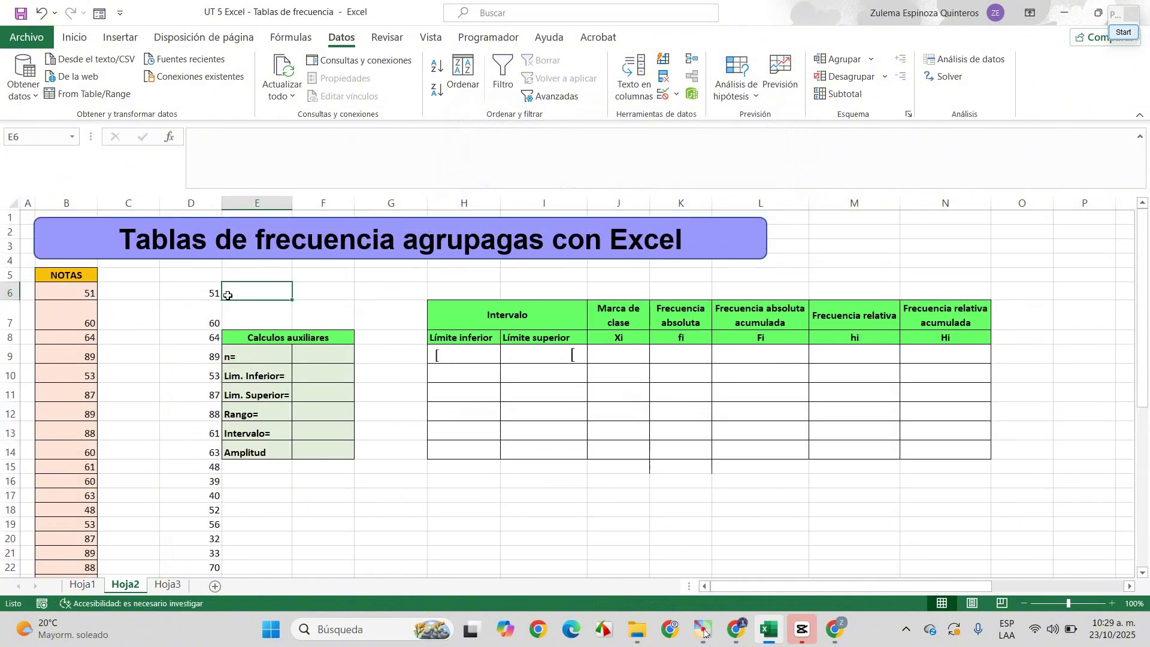
click(207, 295)
click(275, 293)
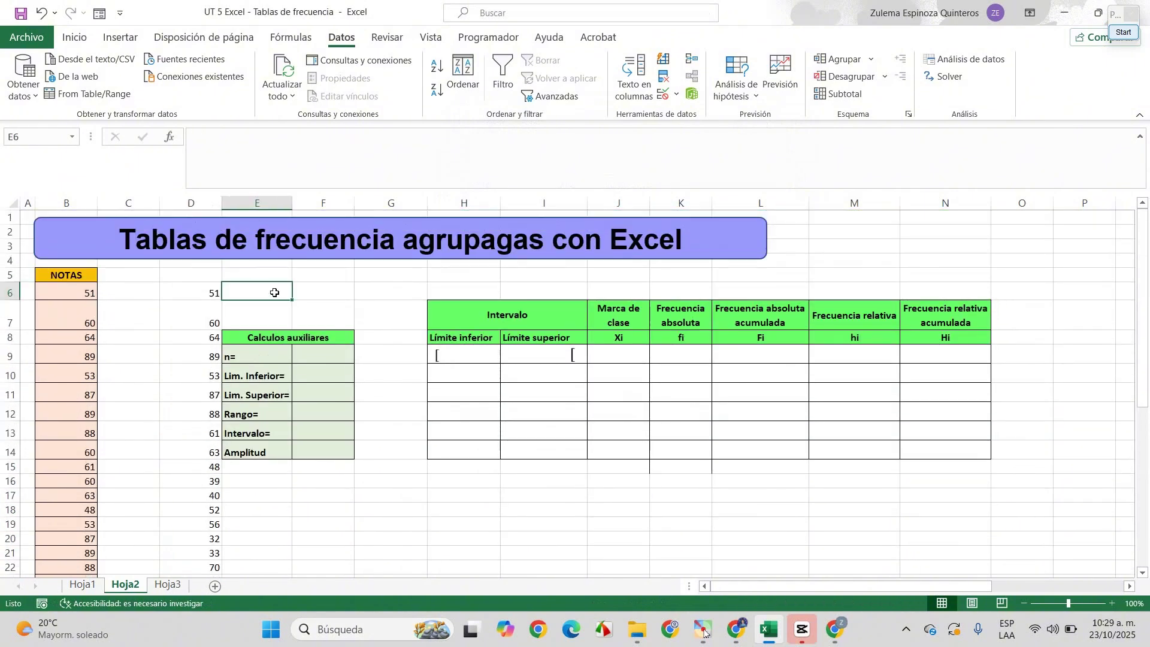
click(237, 317)
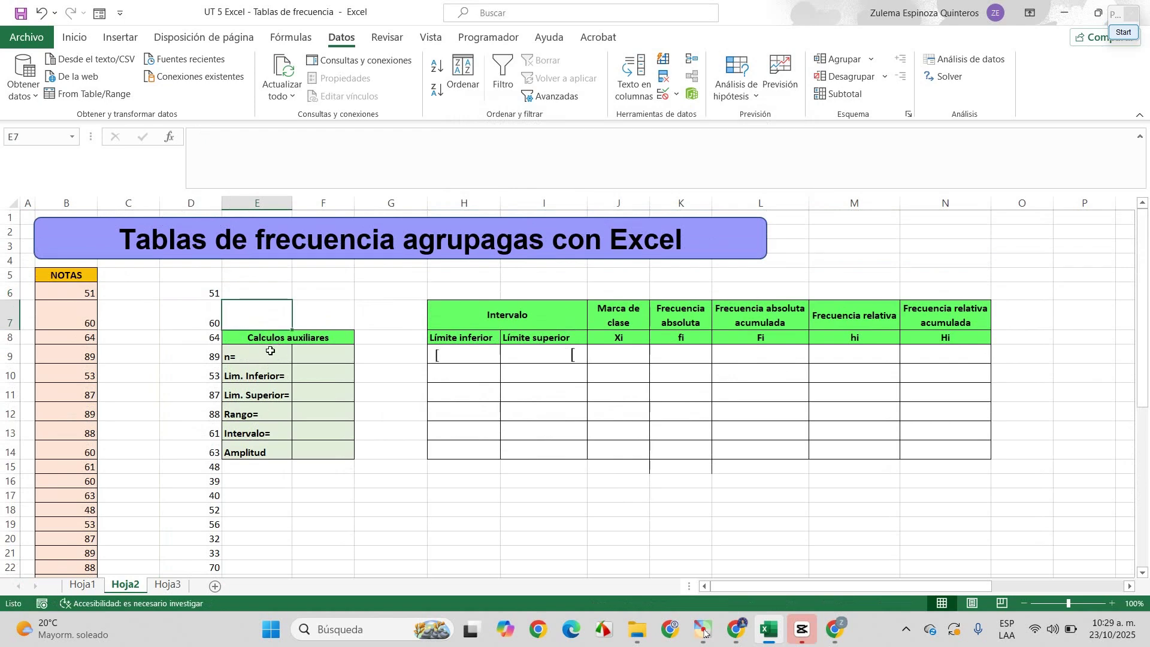
scroll(270, 351, down, 1)
scroll(290, 329, down, 1)
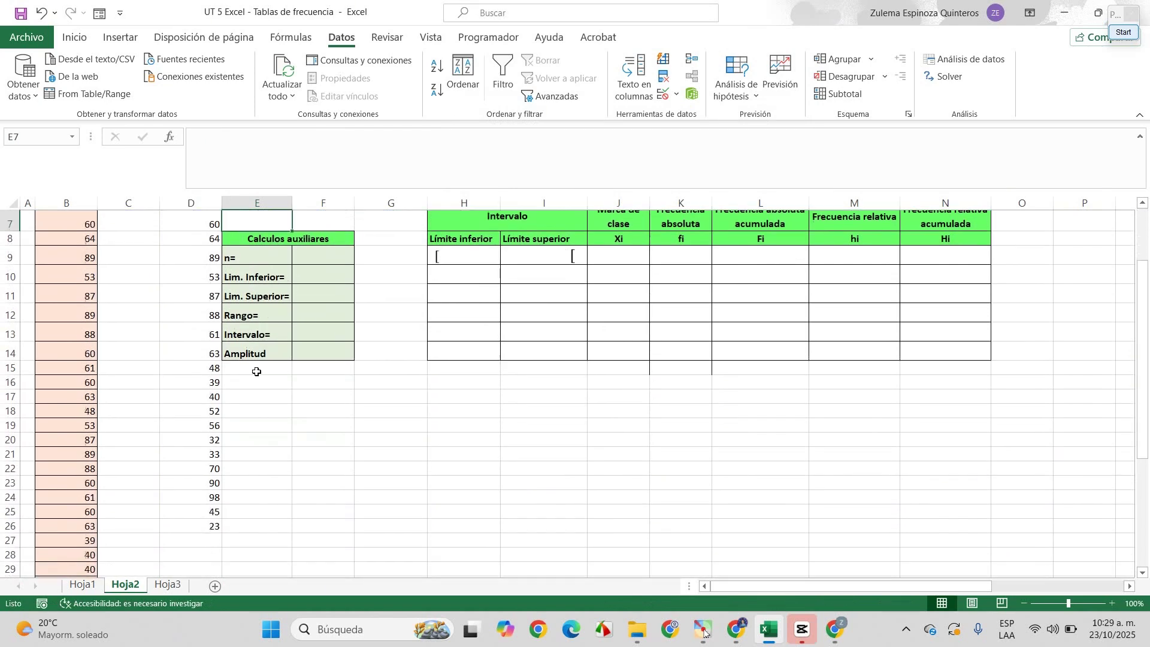
scroll(256, 372, down, 2)
scroll(254, 359, up, 3)
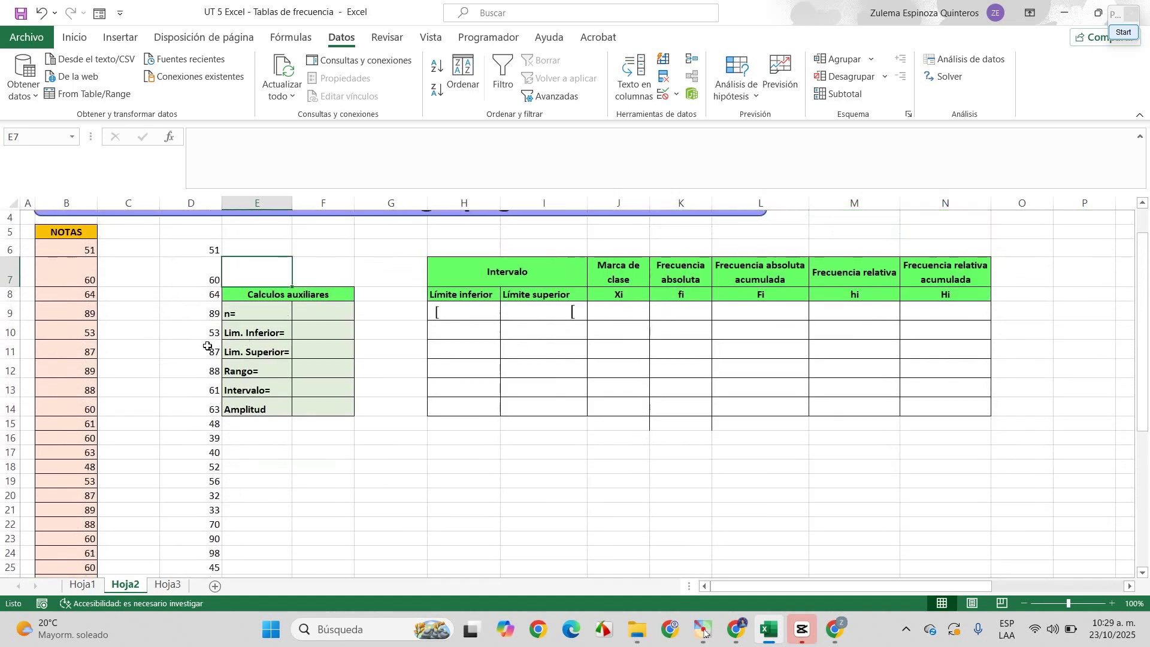
scroll(206, 364, up, 1)
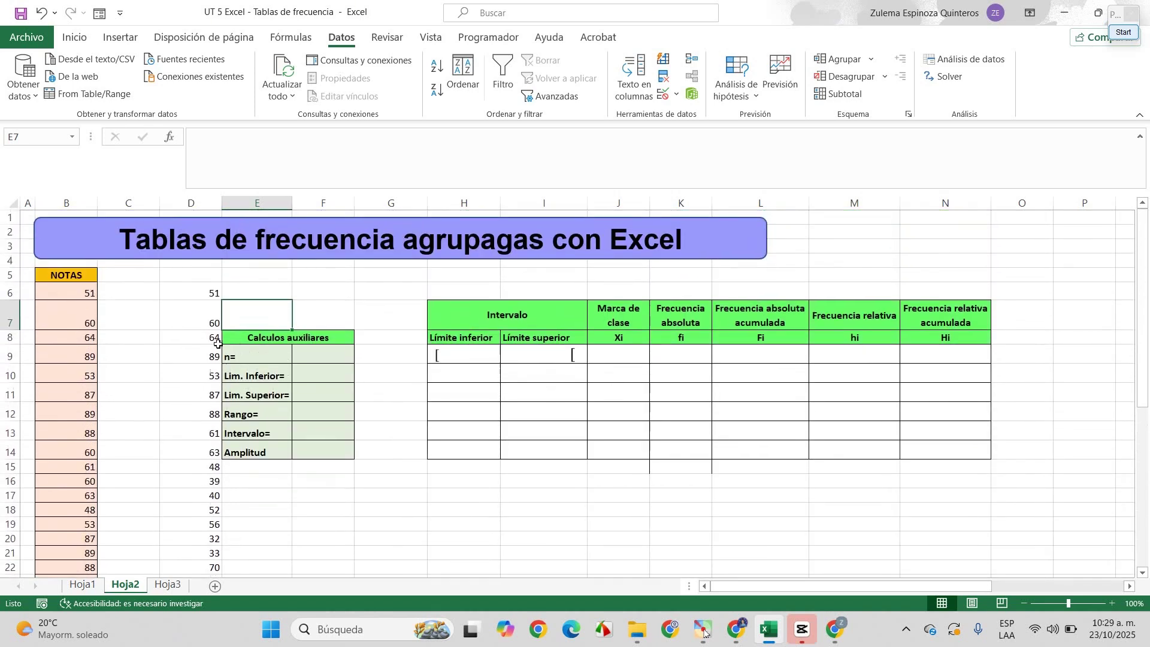
scroll(488, 321, down, 1)
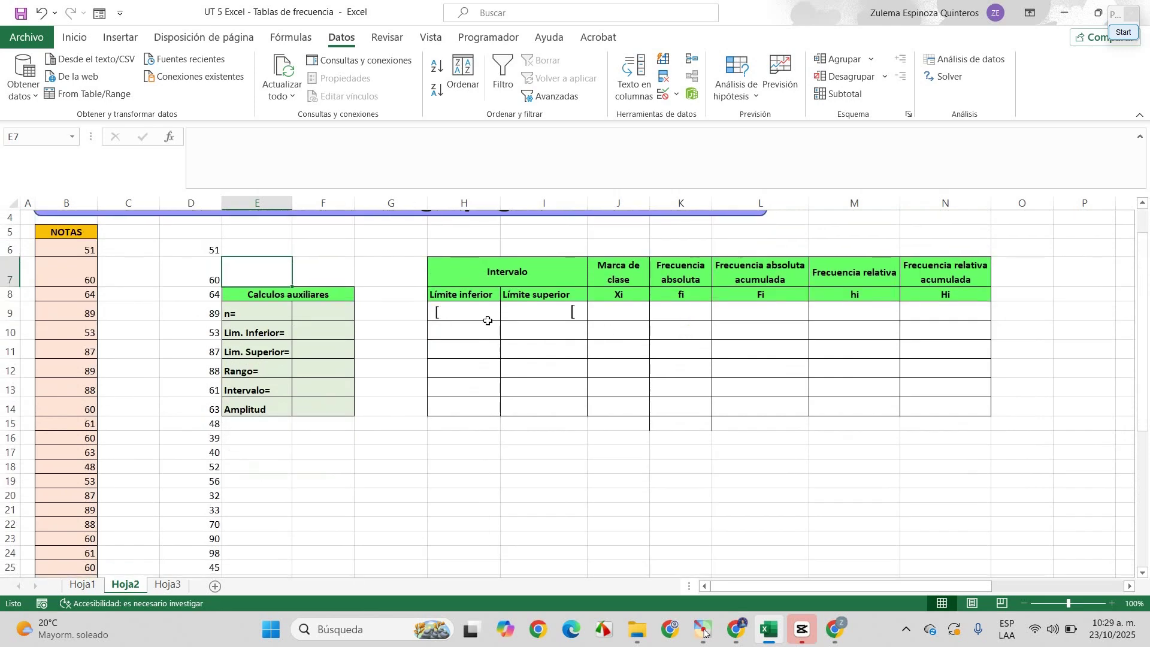
scroll(380, 323, up, 1)
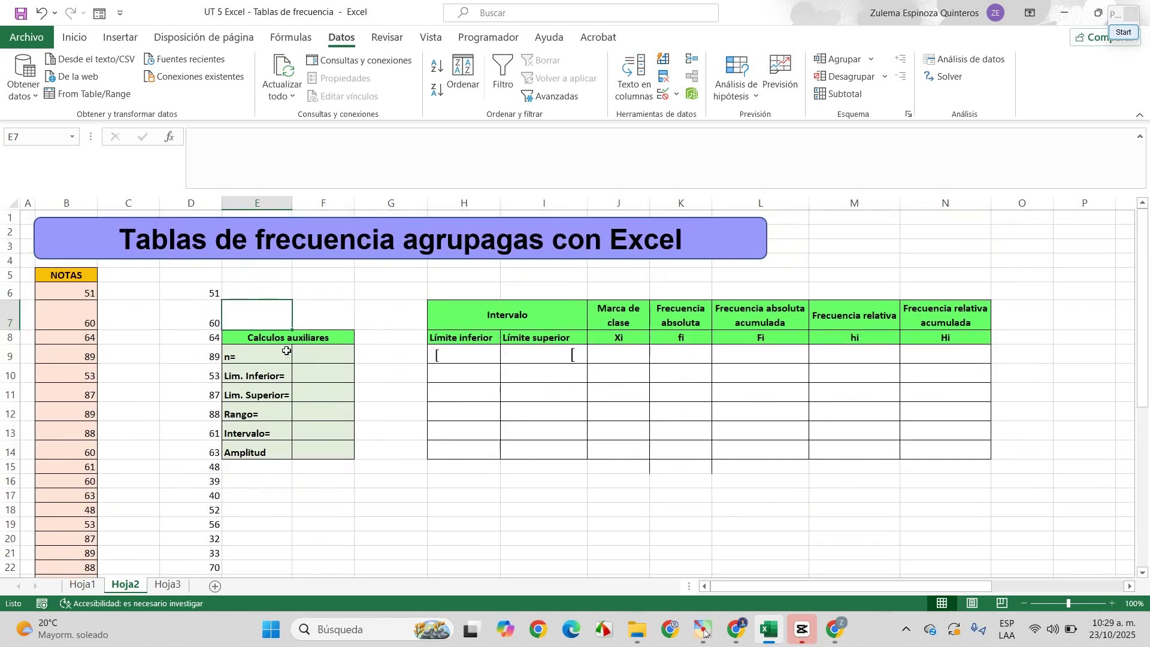
Delete the unique scores from cells D6:D26.
drag(198, 290, 206, 544)
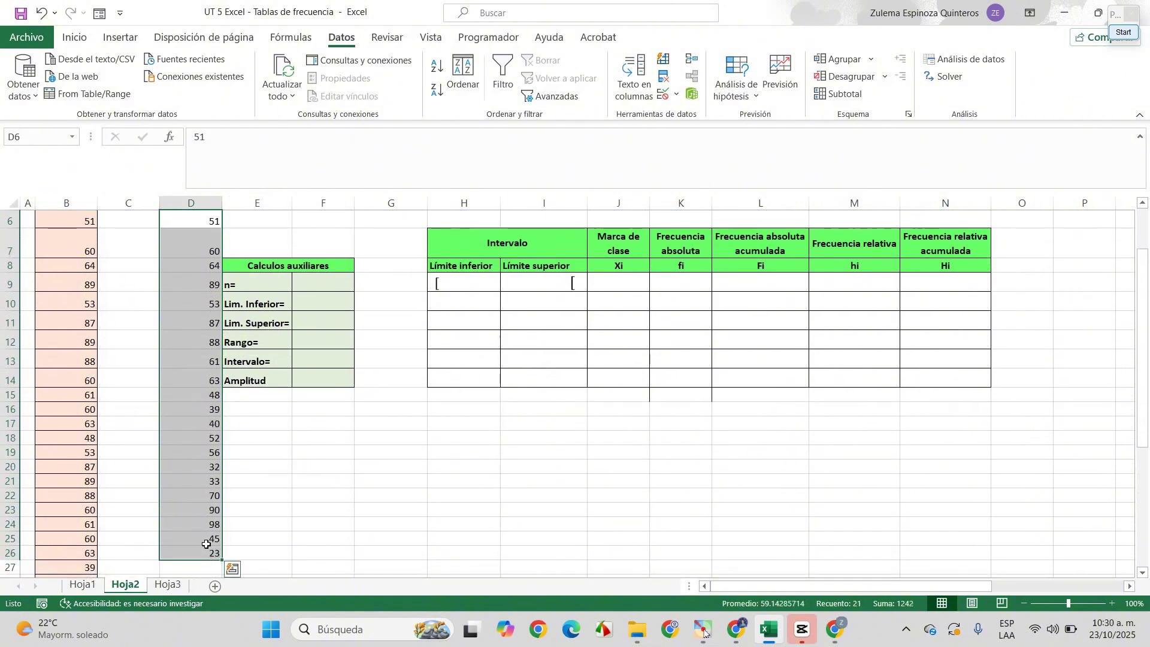
click(443, 466)
scroll(467, 435, up, 2)
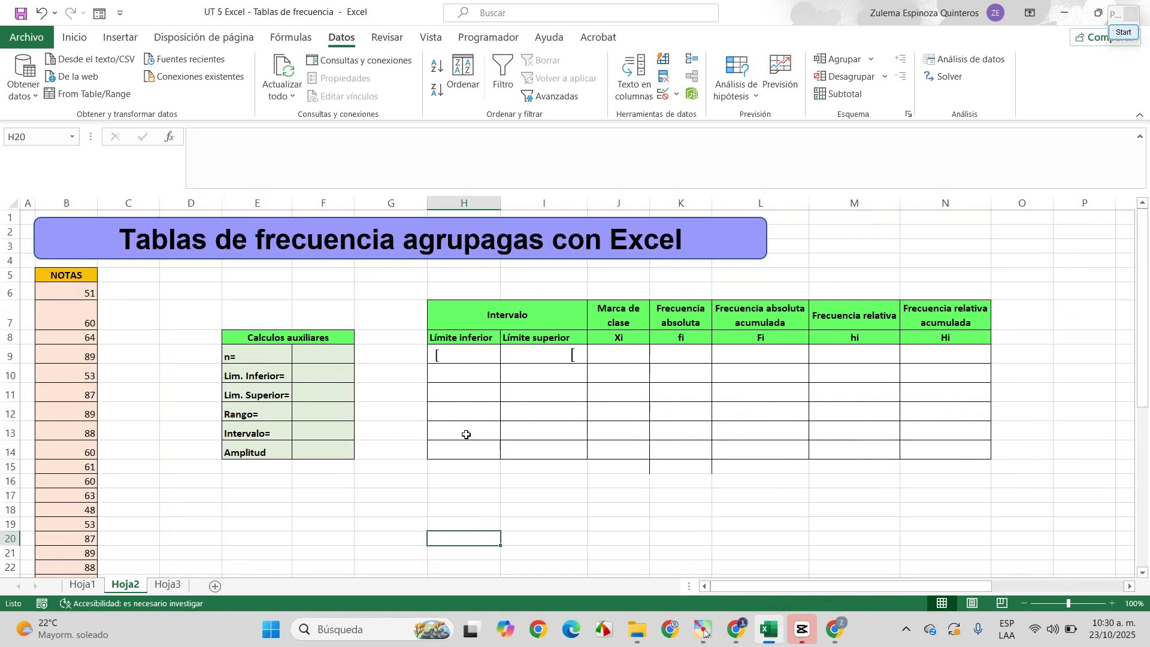
drag(479, 285, 942, 453)
drag(285, 308, 319, 465)
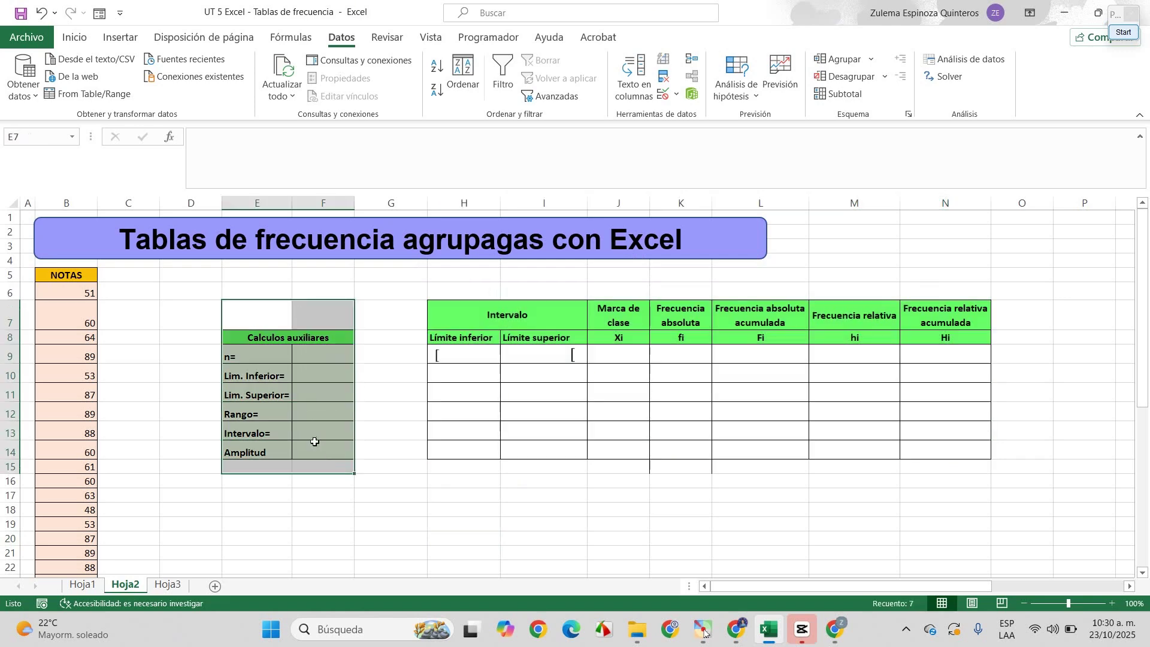
Calculate n in cell F9 by counting the NOTAS scores with =CONTAR(B6:B45).
click(326, 358)
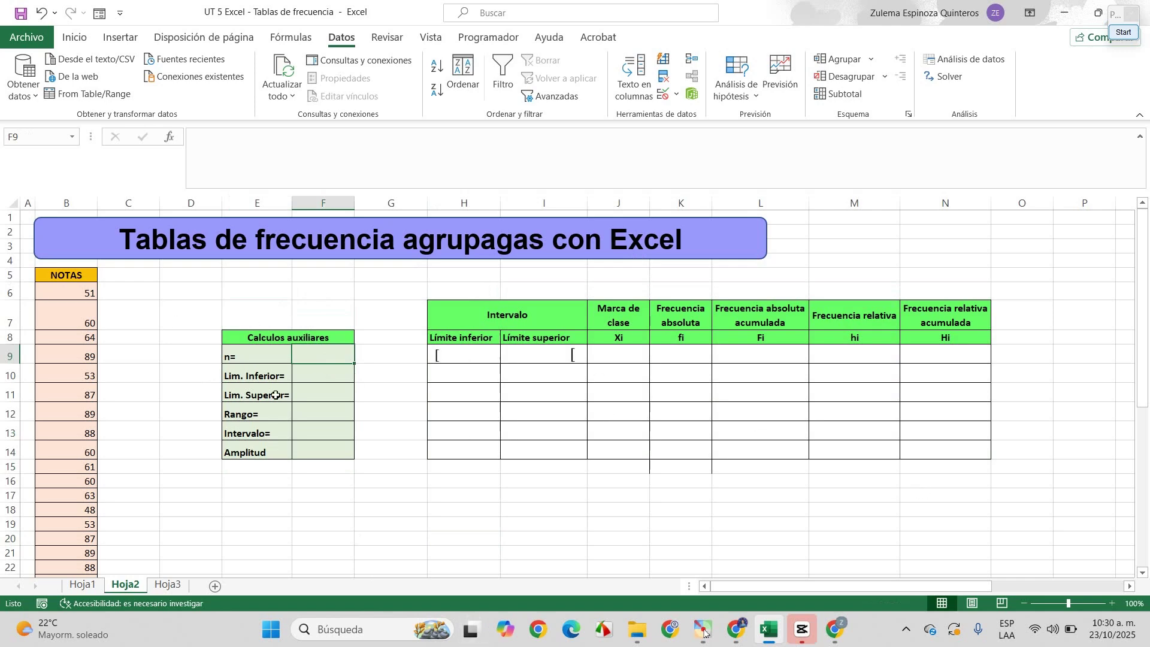
mouse_move(704, 630)
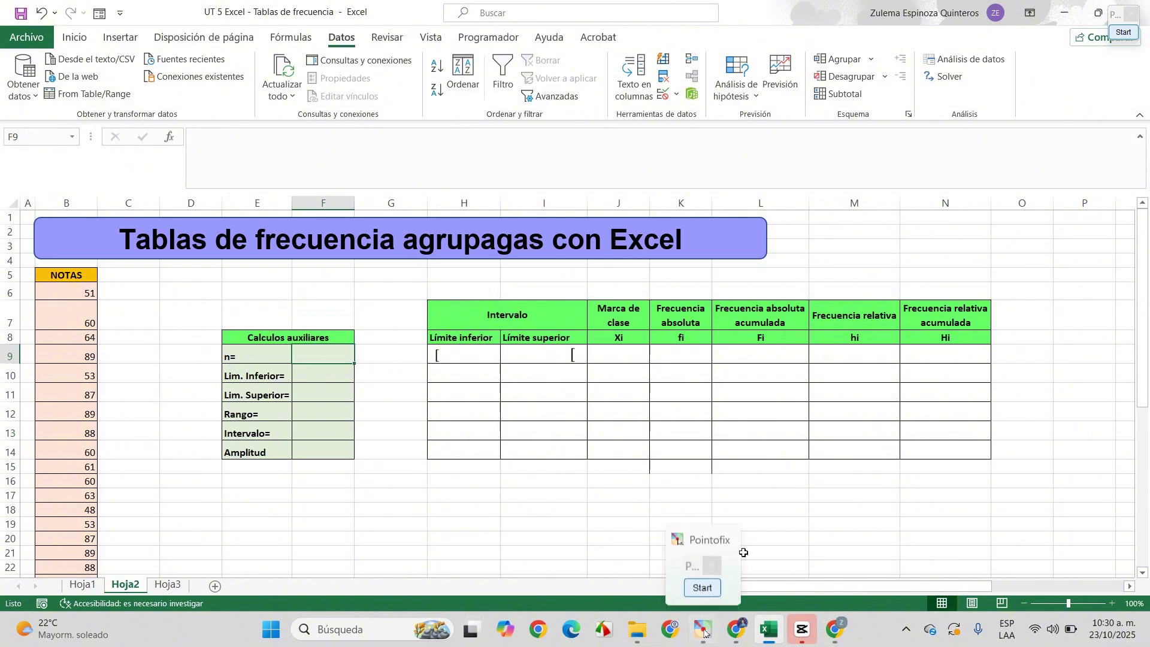
text(=)
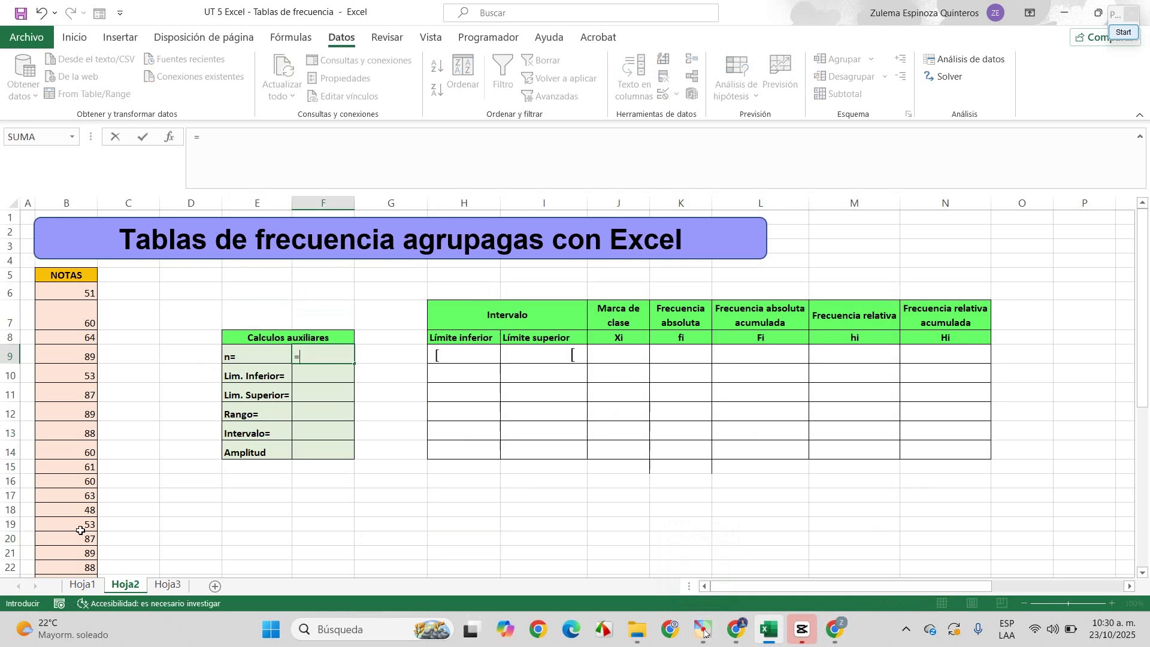
text(Con)
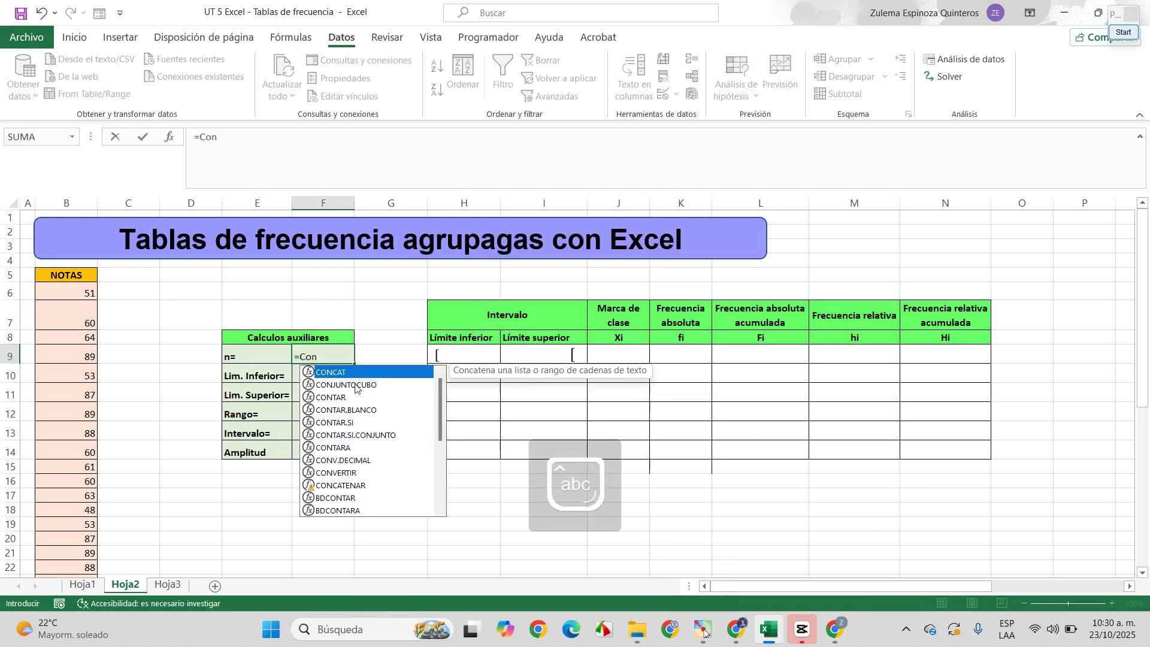
double_click(371, 396)
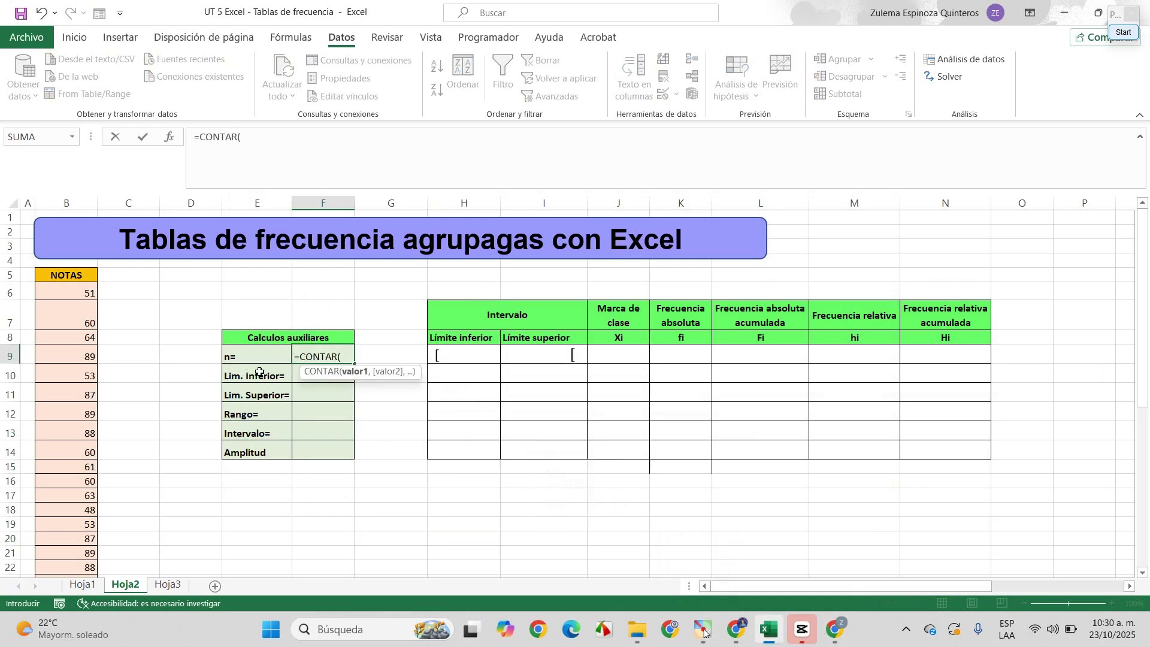
click(66, 299)
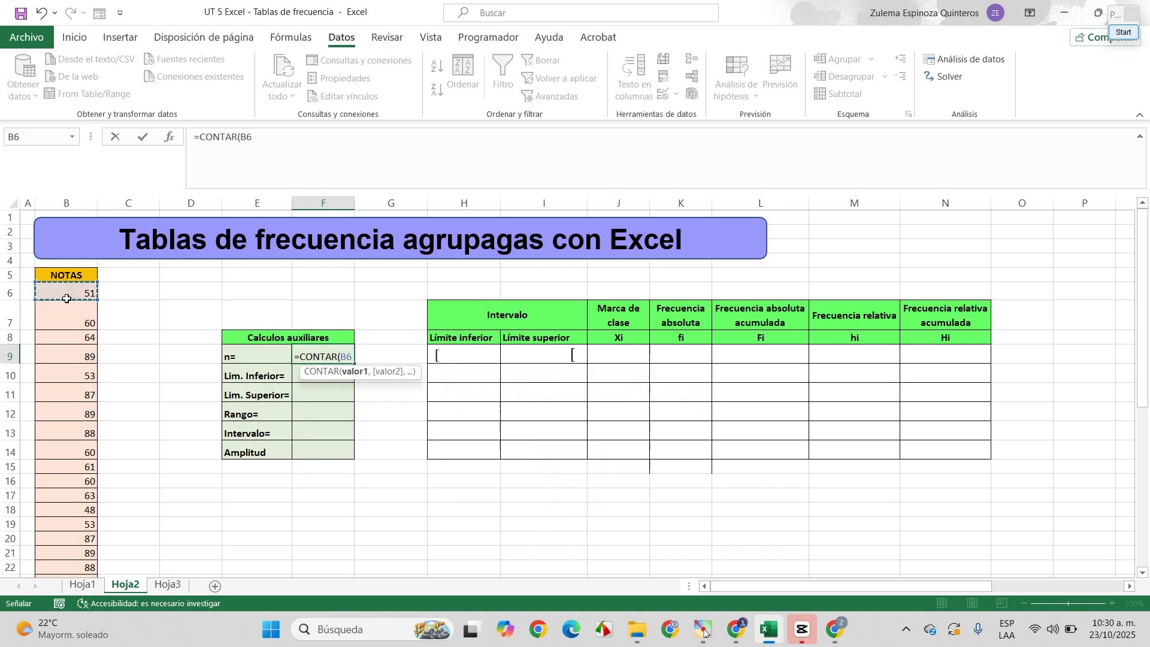
drag(66, 299, 65, 546)
scroll(137, 445, up, 3)
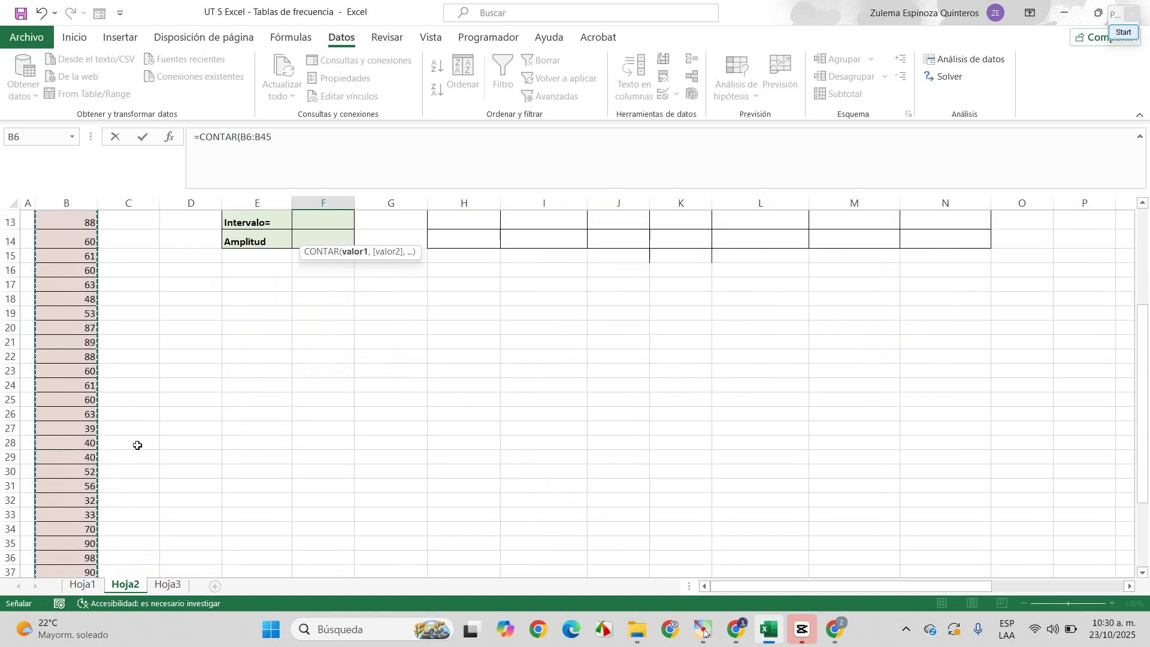
scroll(137, 445, up, 4)
text())
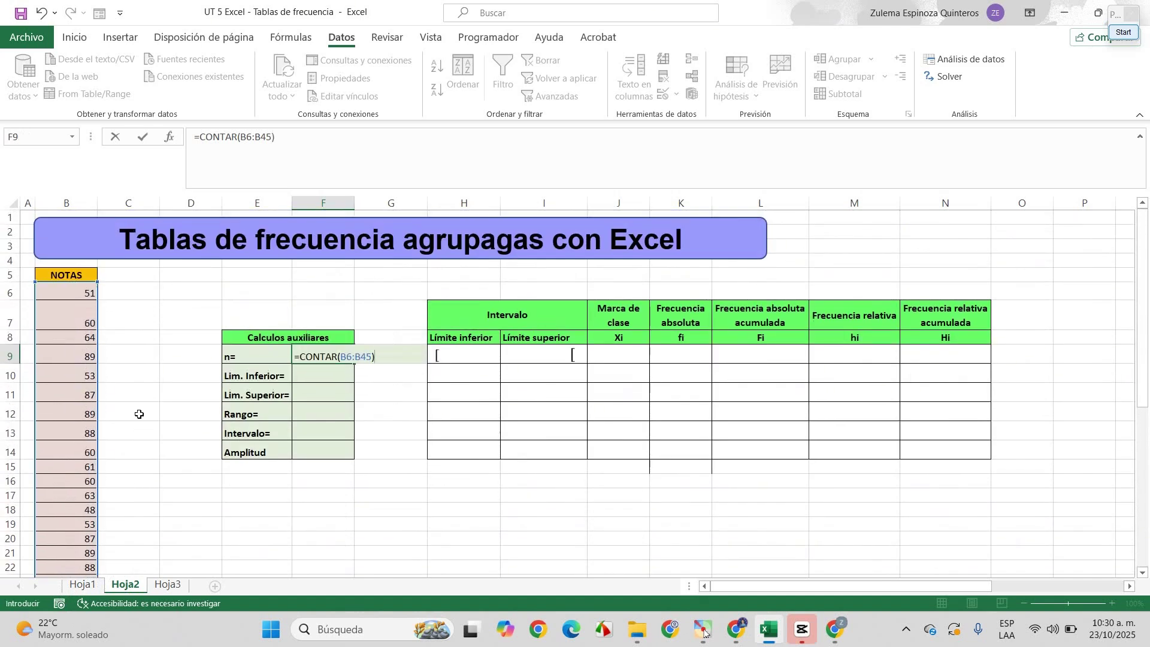
key(Return)
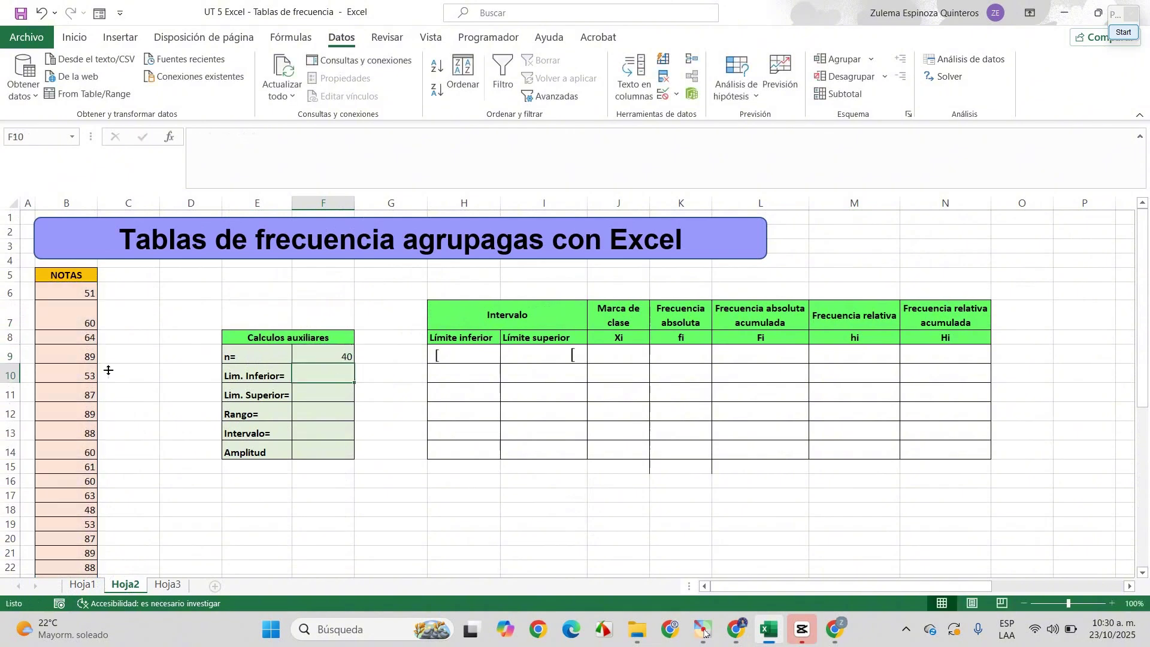
Calculate the lower limit (Lim. Inferior) in cell F10 with the MIN function over the NOTAS scores in B6:B45.
text(=)
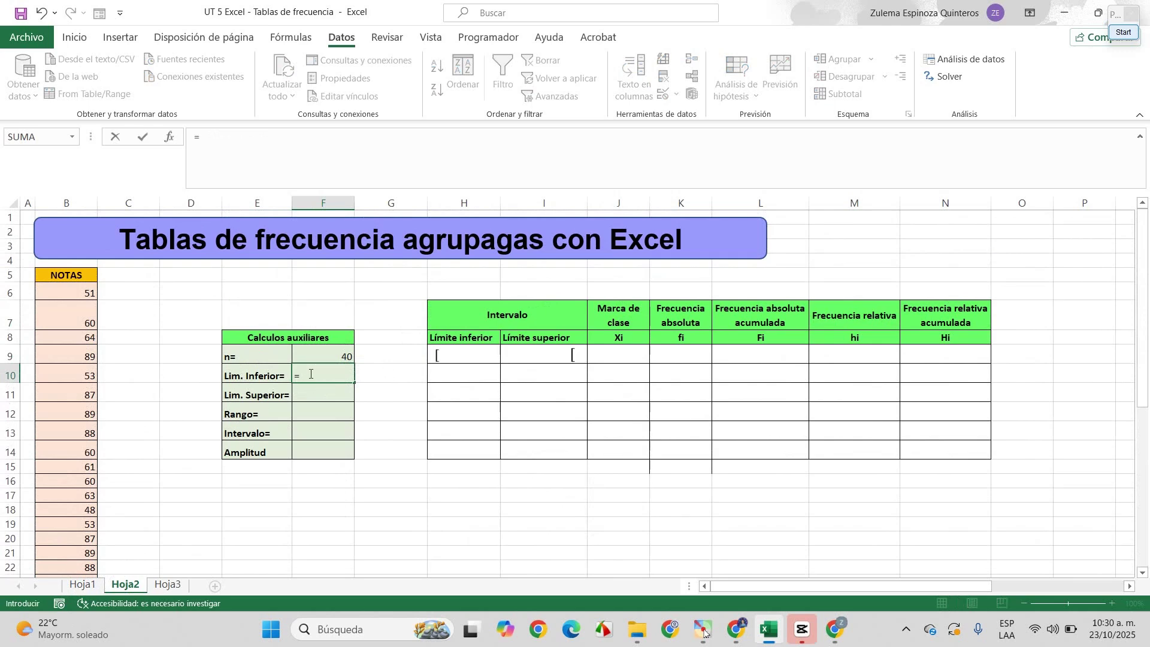
text(min)
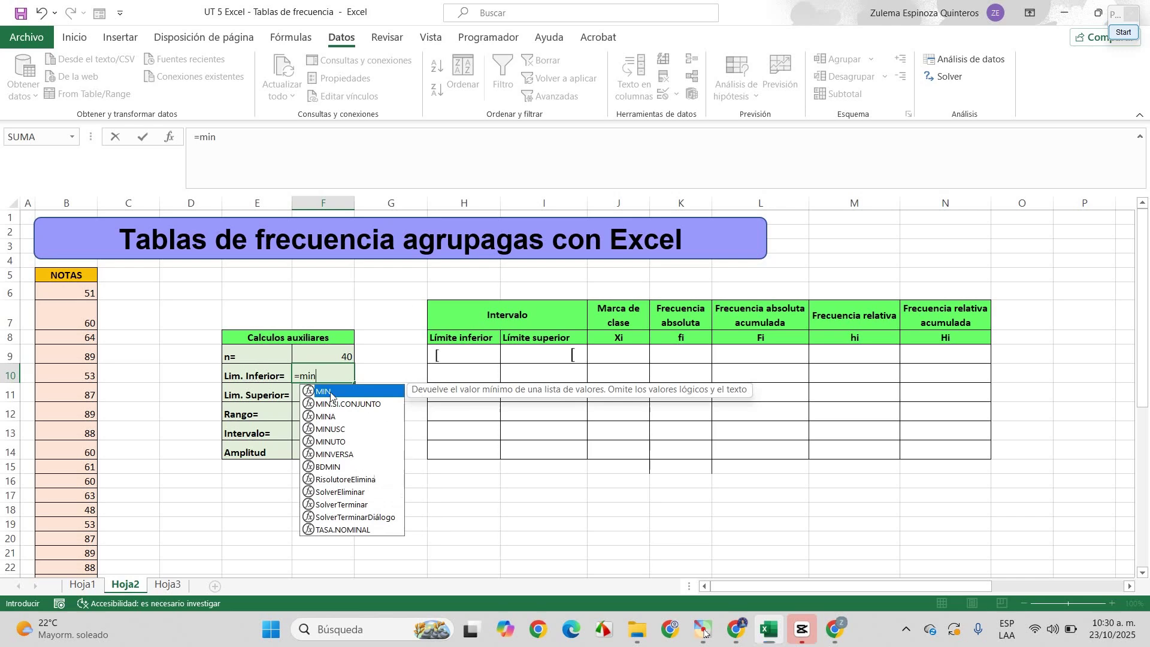
double_click(330, 395)
drag(66, 295, 105, 523)
key(Return)
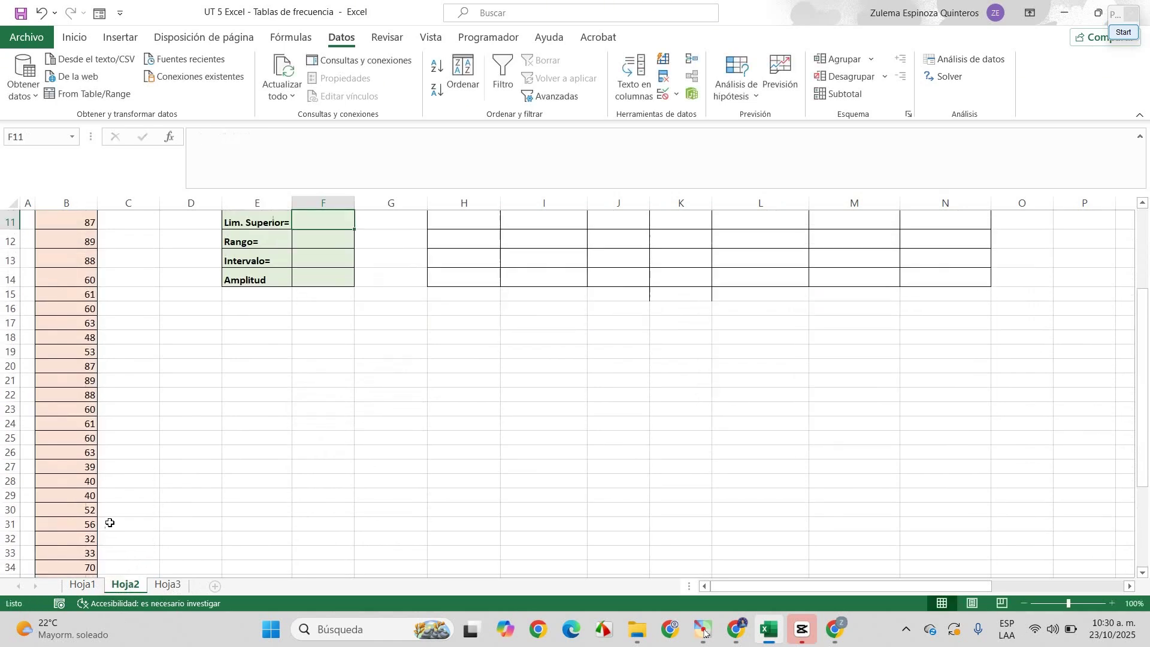
scroll(178, 431, up, 4)
click(333, 374)
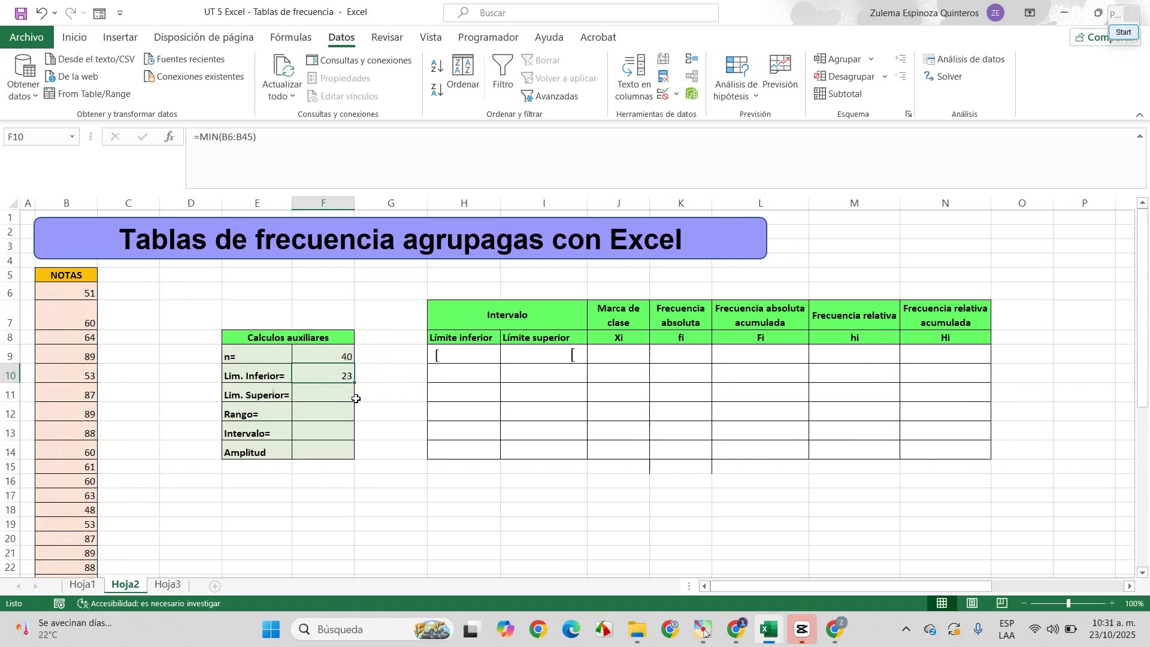
Calculate the upper limit (Lim. Superior) in cell F11 with =MAX(B6:B45) over the NOTAS scores.
click(311, 389)
text(=)
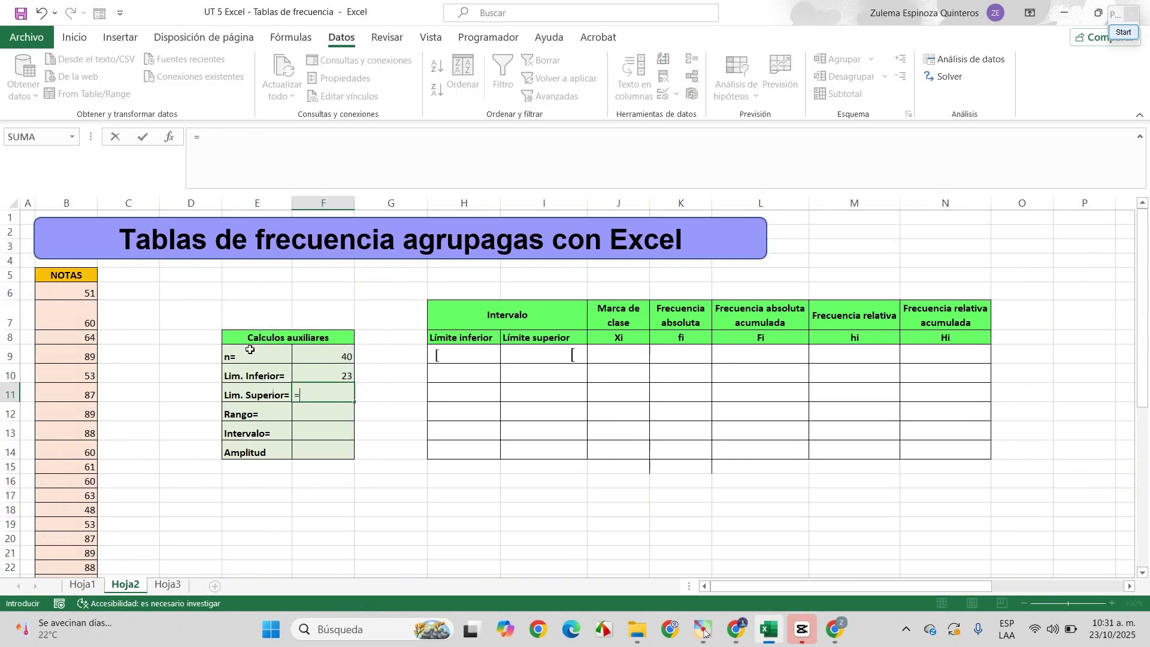
text(m)
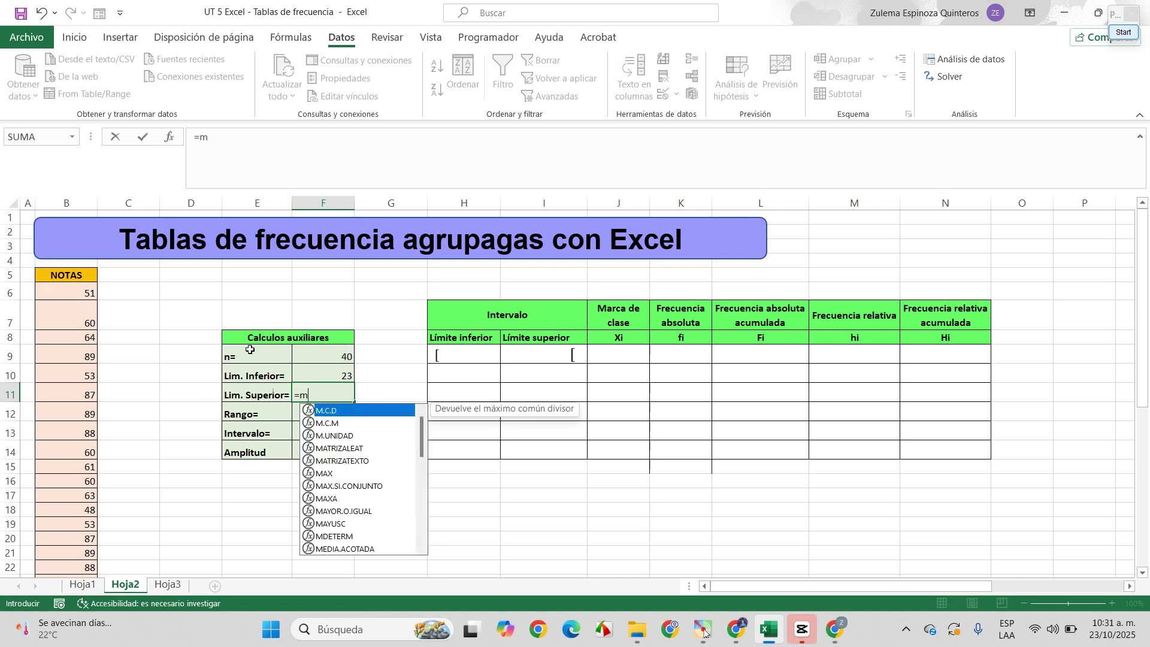
text(ax)
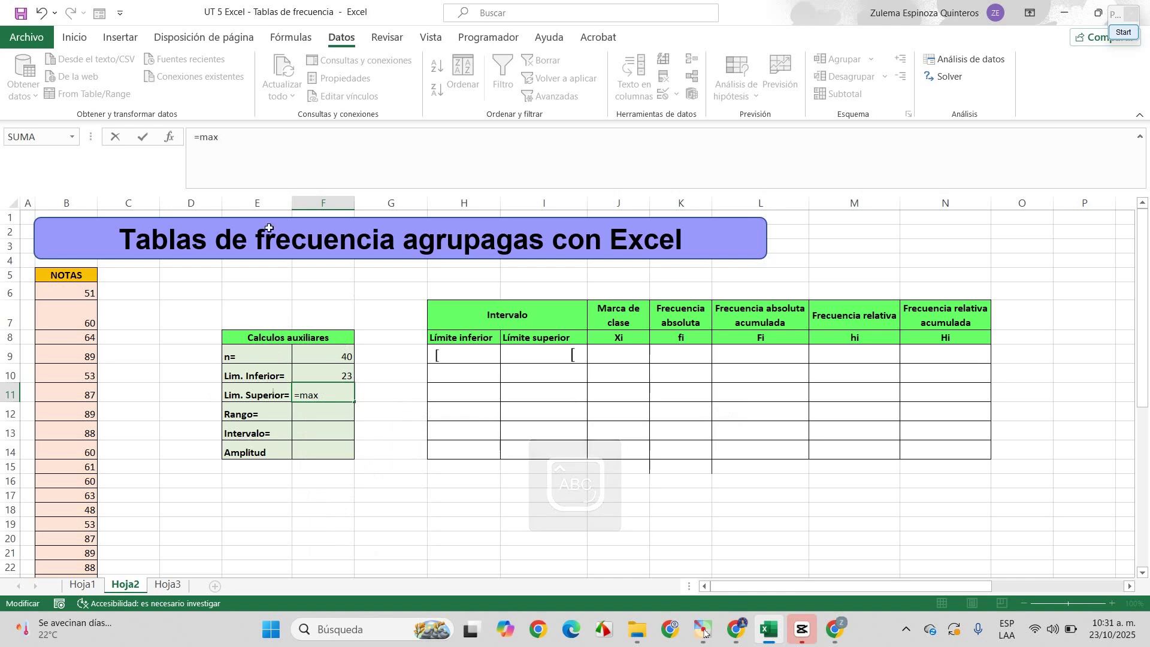
drag(328, 392, 302, 392)
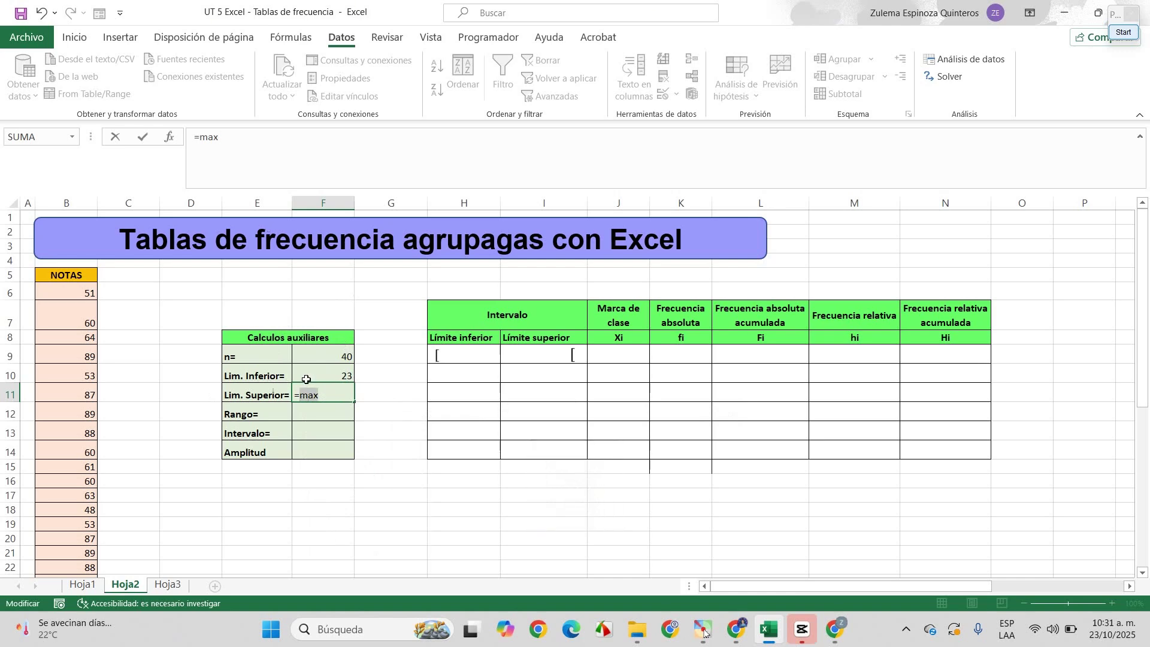
text(MAX)
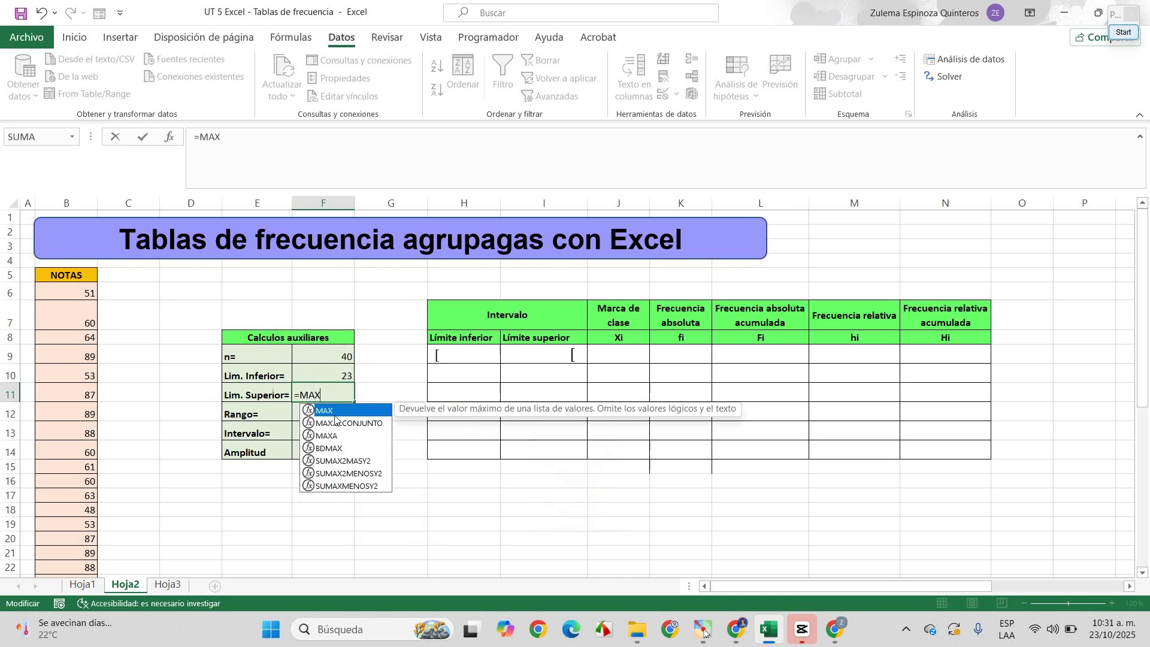
text(()
drag(80, 294, 77, 535)
key(Return)
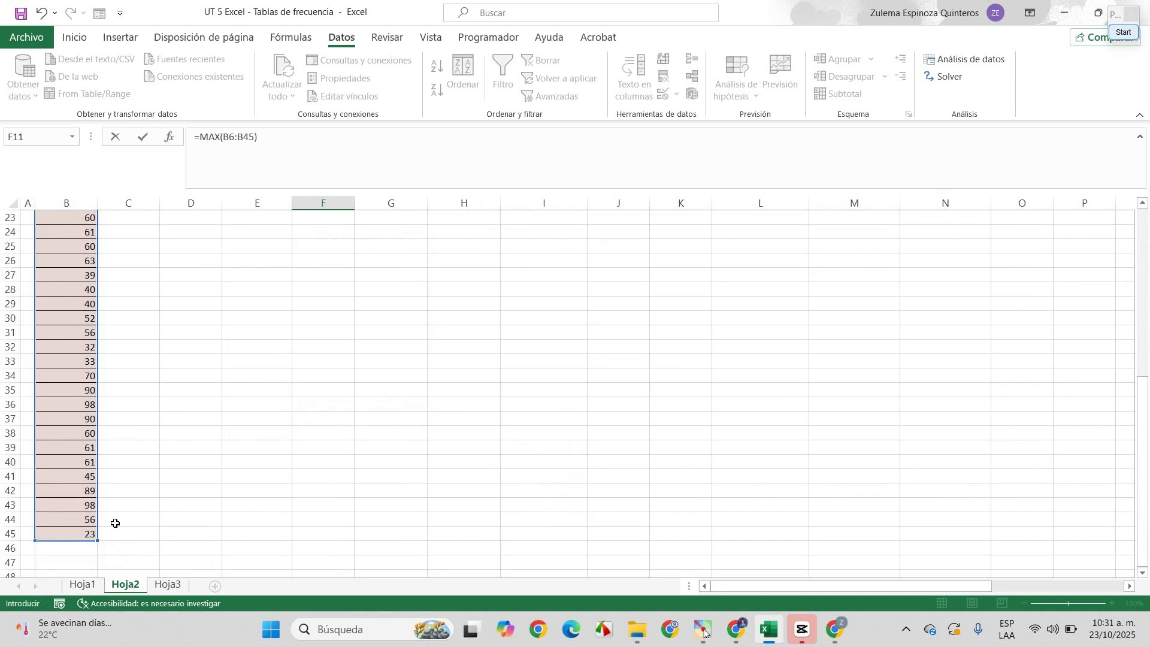
scroll(113, 521, up, 6)
scroll(299, 377, up, 1)
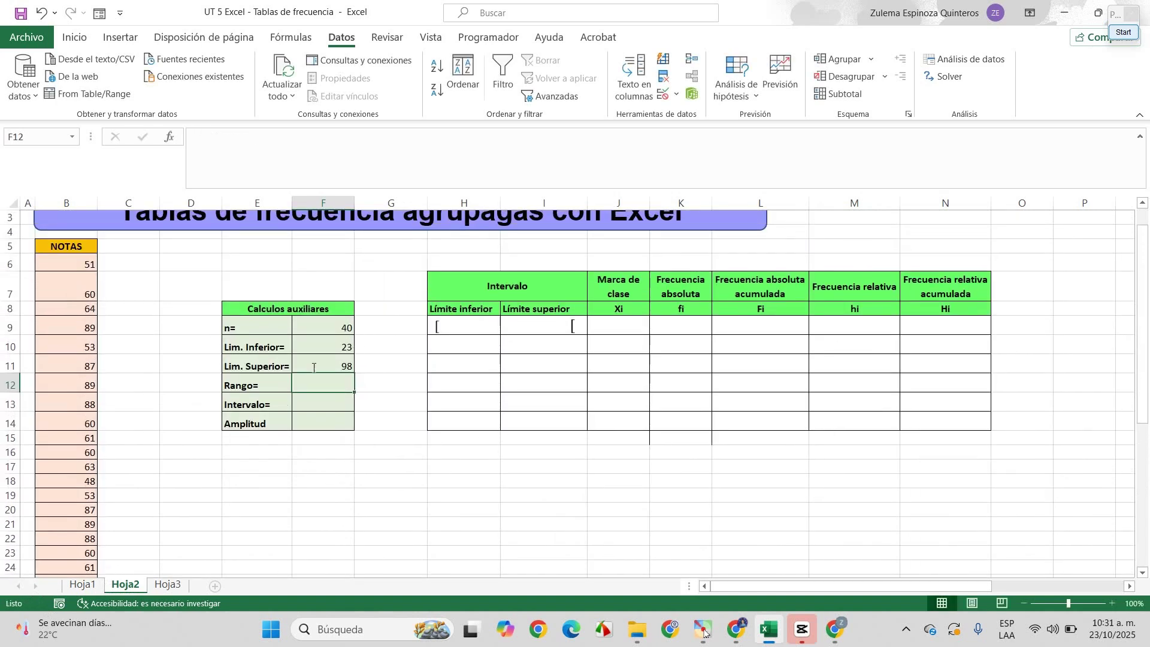
key(Up)
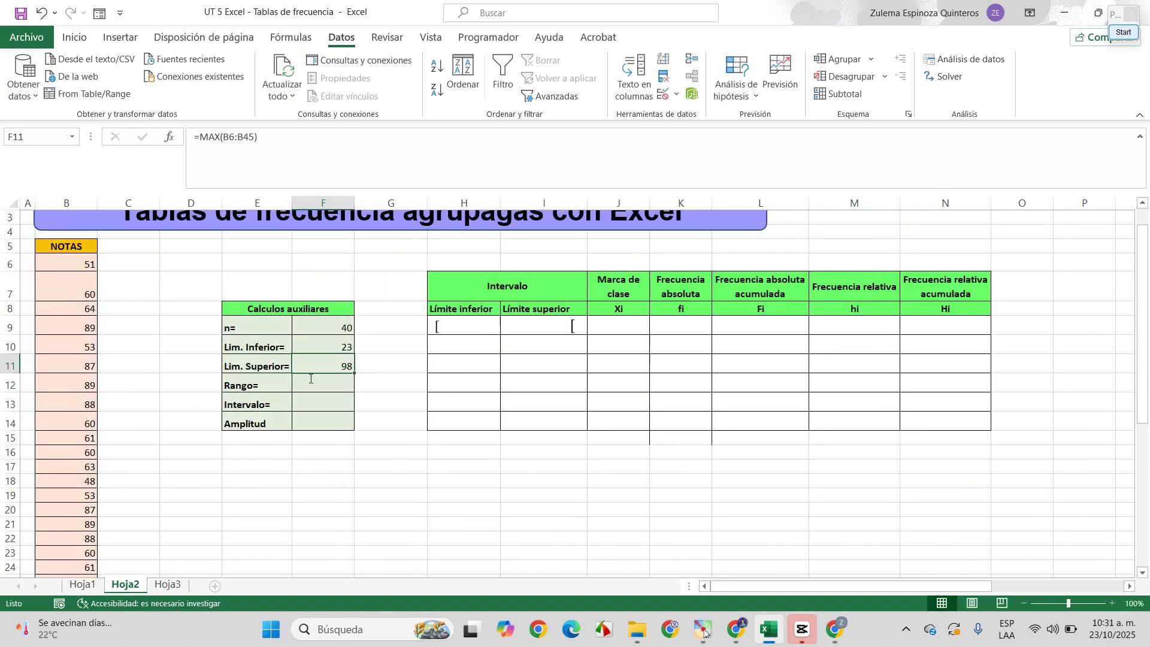
Switch to Pointofix and annotate the screen beside the Rango row with the text "Rango=Valor máximo-Valor minimo".
click(327, 380)
key(F9)
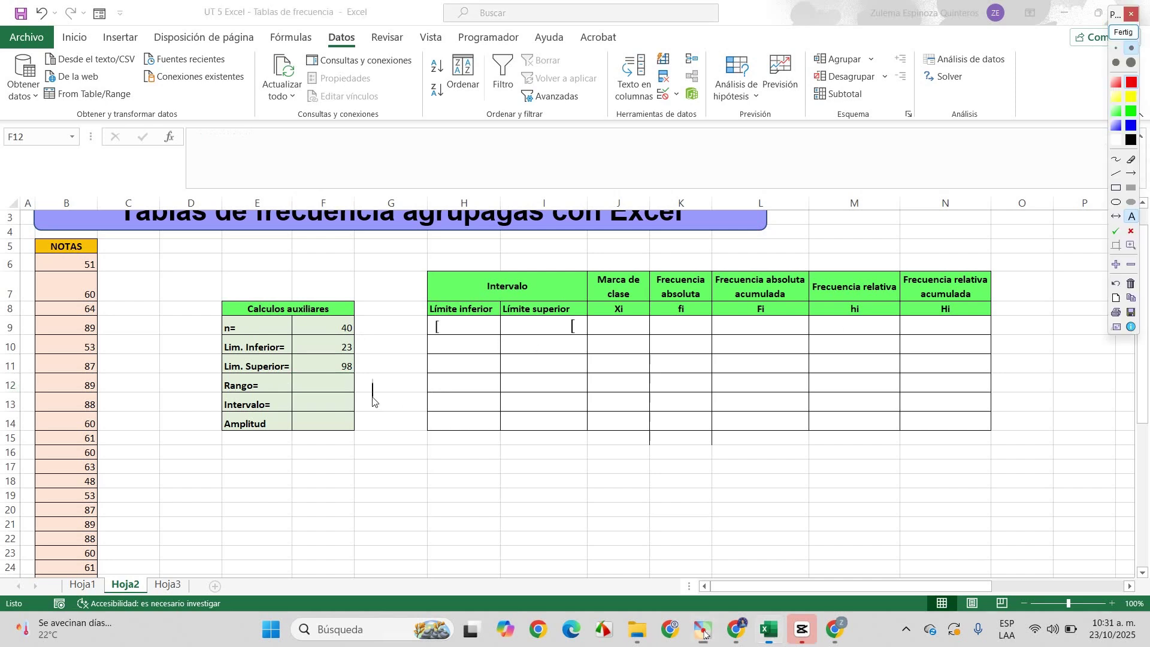
click(370, 388)
key(Caps_Lock)
text(Ra)
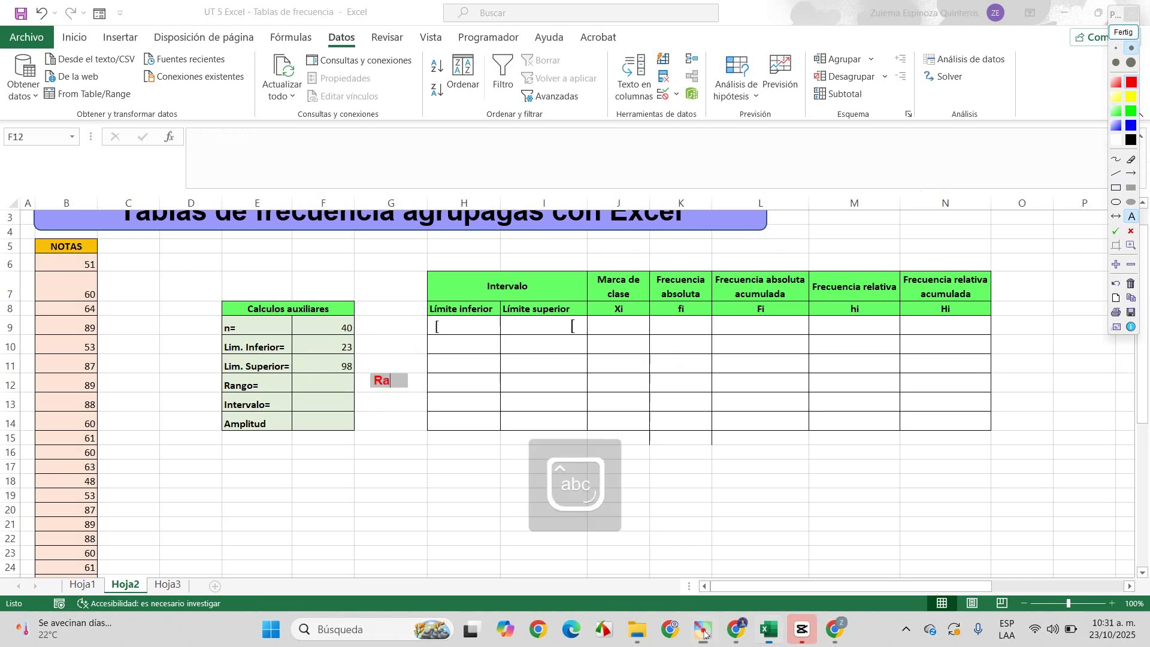
text(ngo=)
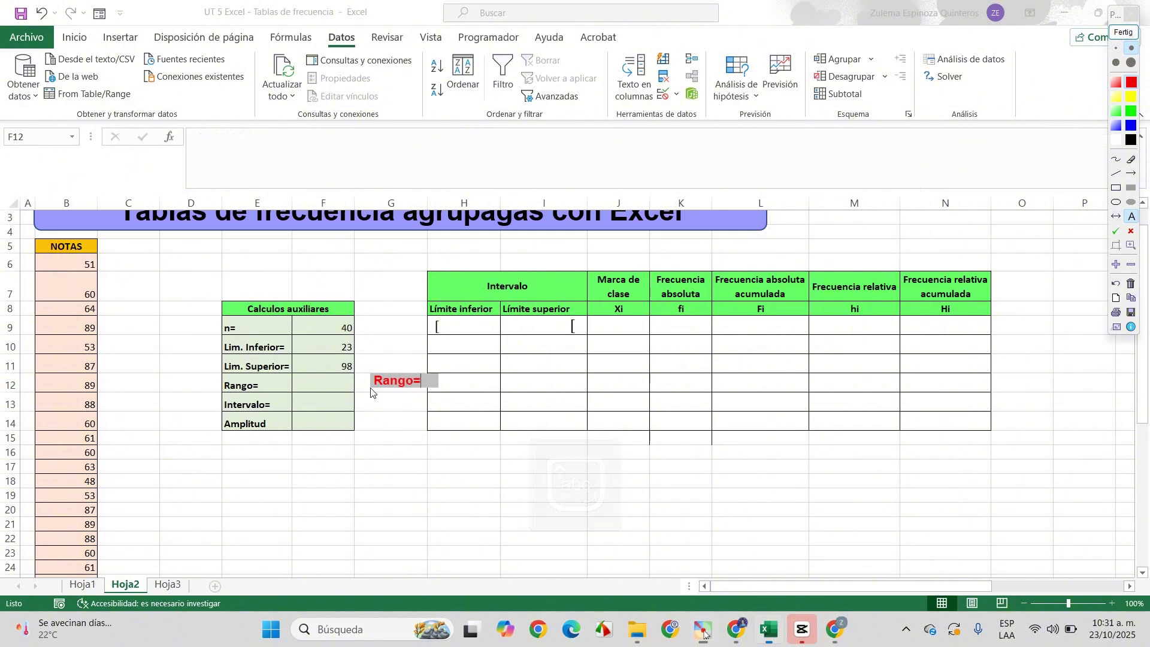
key(Caps_Lock)
text(Va)
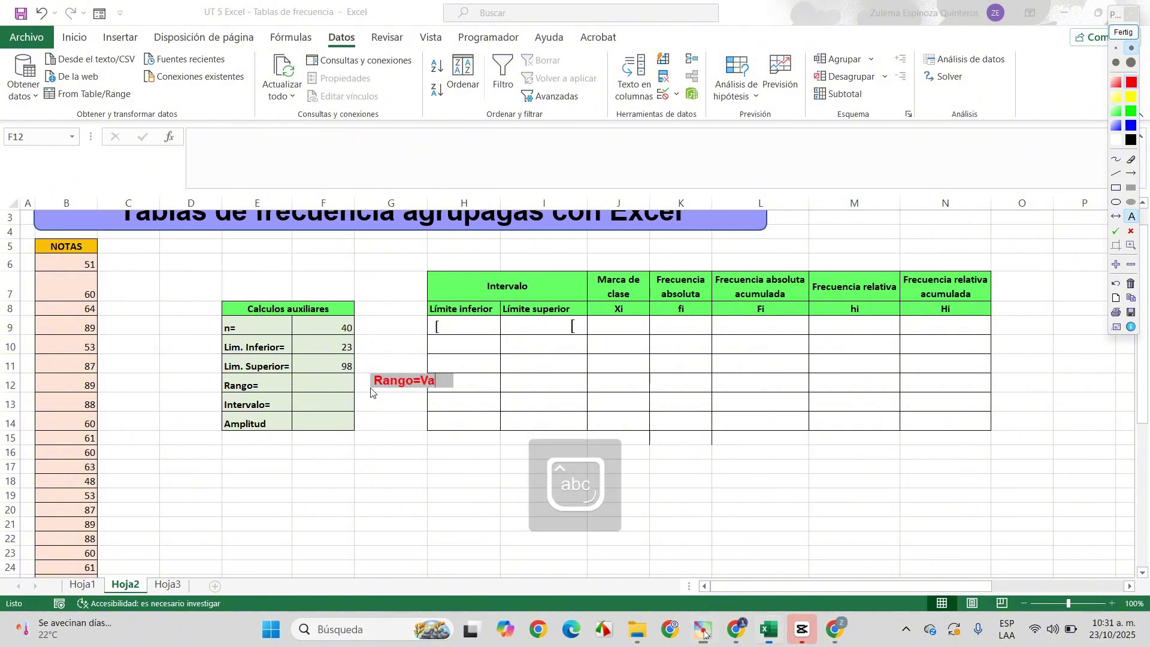
text(lor m)
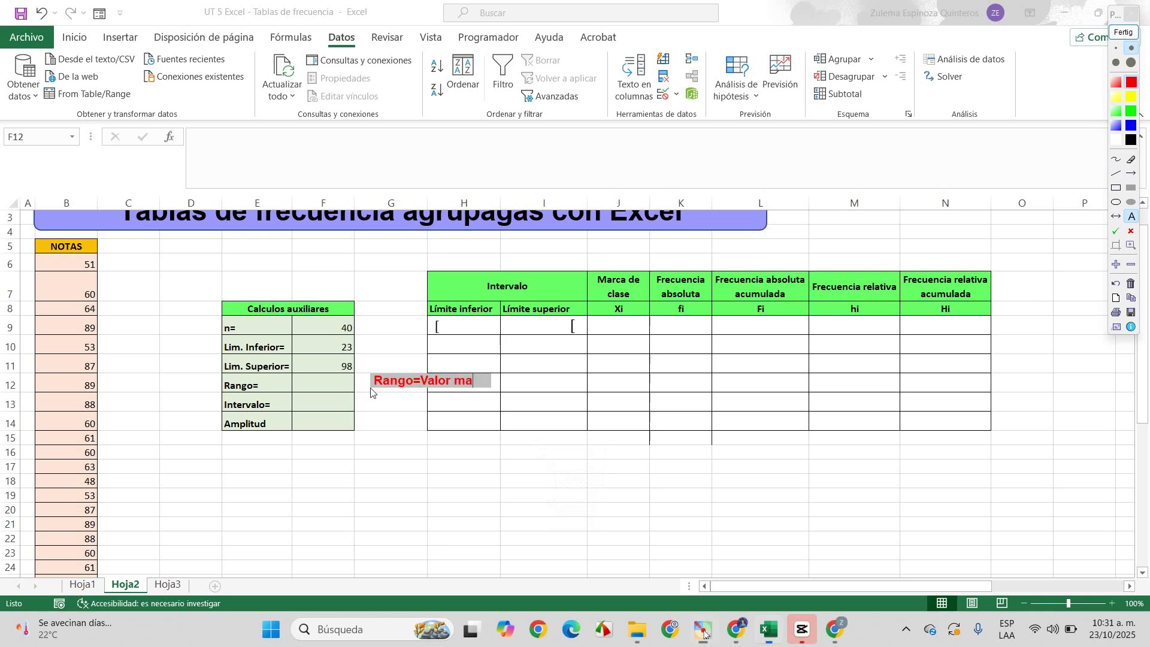
text(áximo-)
key(Caps_Lock)
text(Valor)
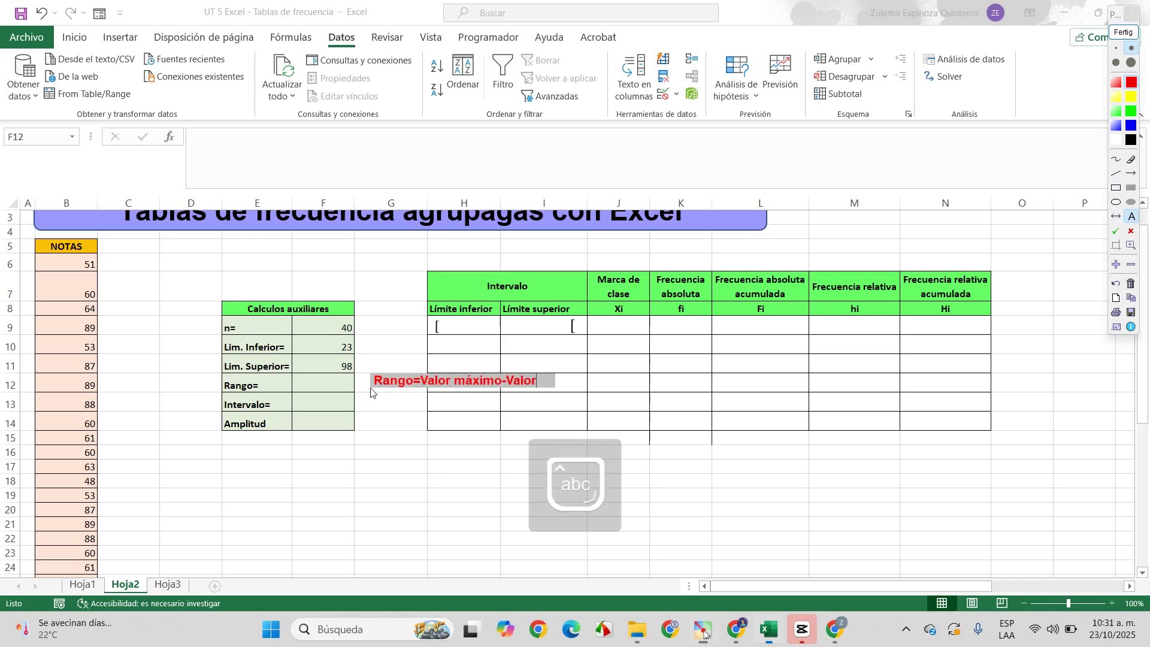
text( minimo)
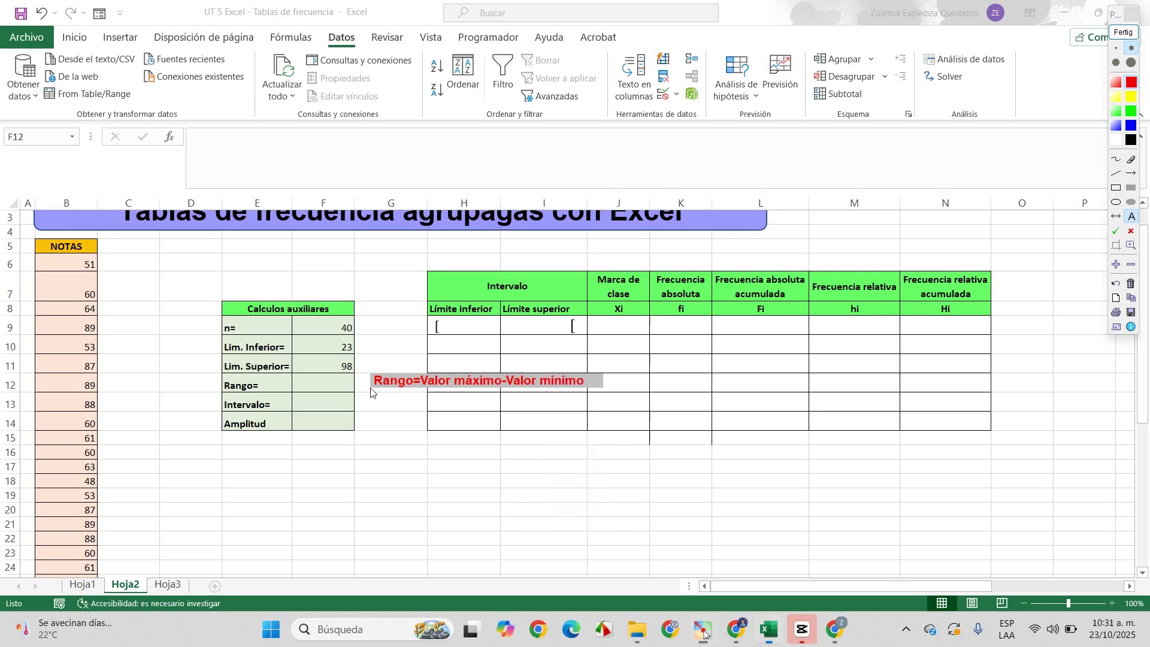
click(522, 350)
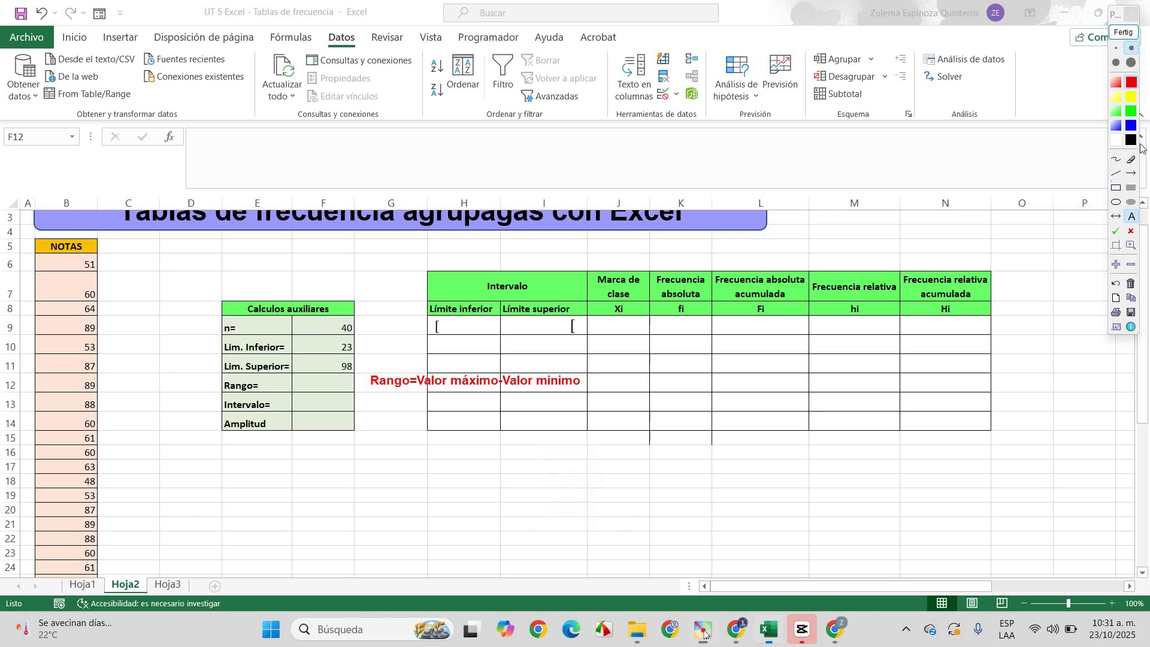
Leave the screen annotation and calculate Rango in cell F12 as the upper limit minus the lower limit, =F11-F10.
click(303, 384)
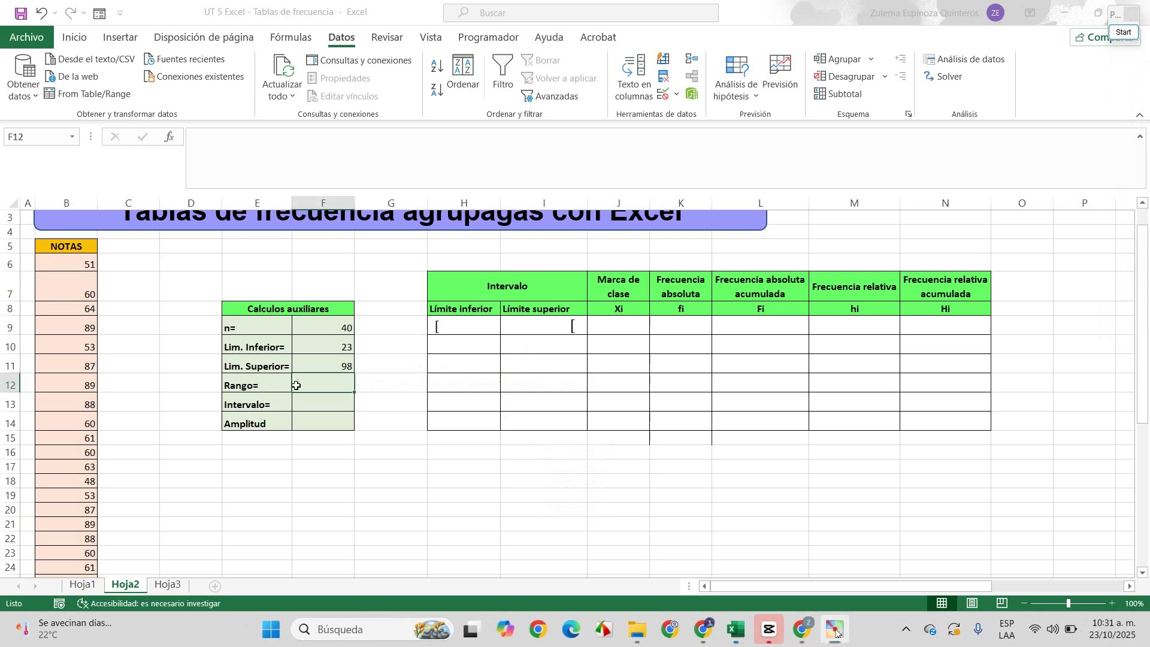
text(=)
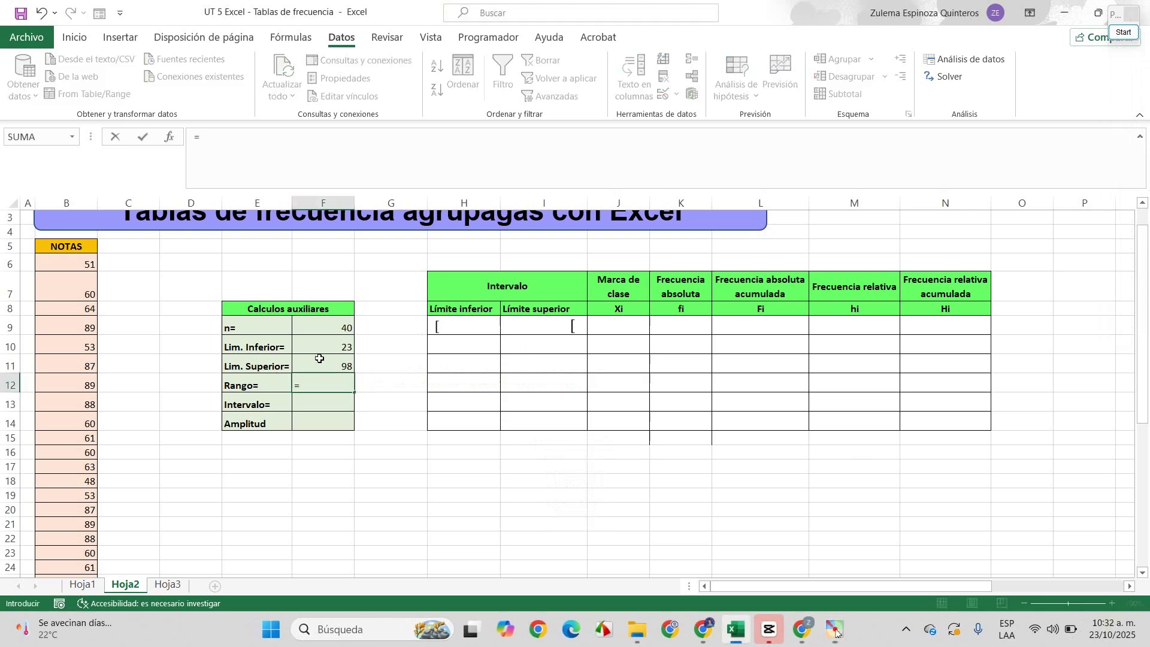
click(316, 363)
text(-)
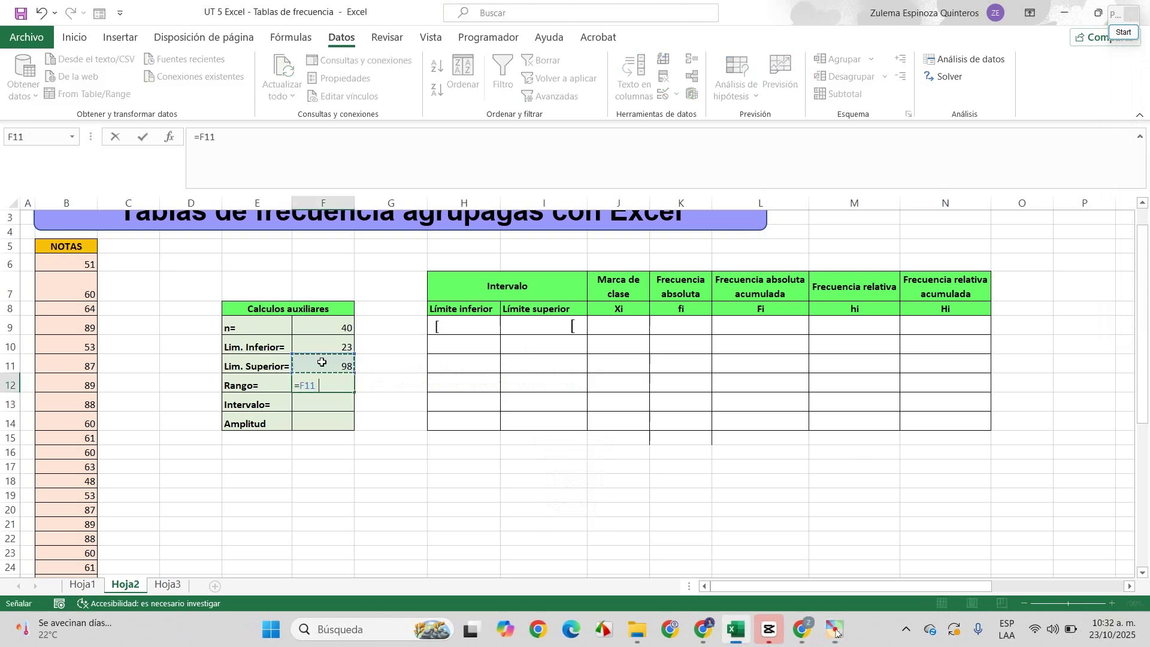
click(345, 348)
key(Return)
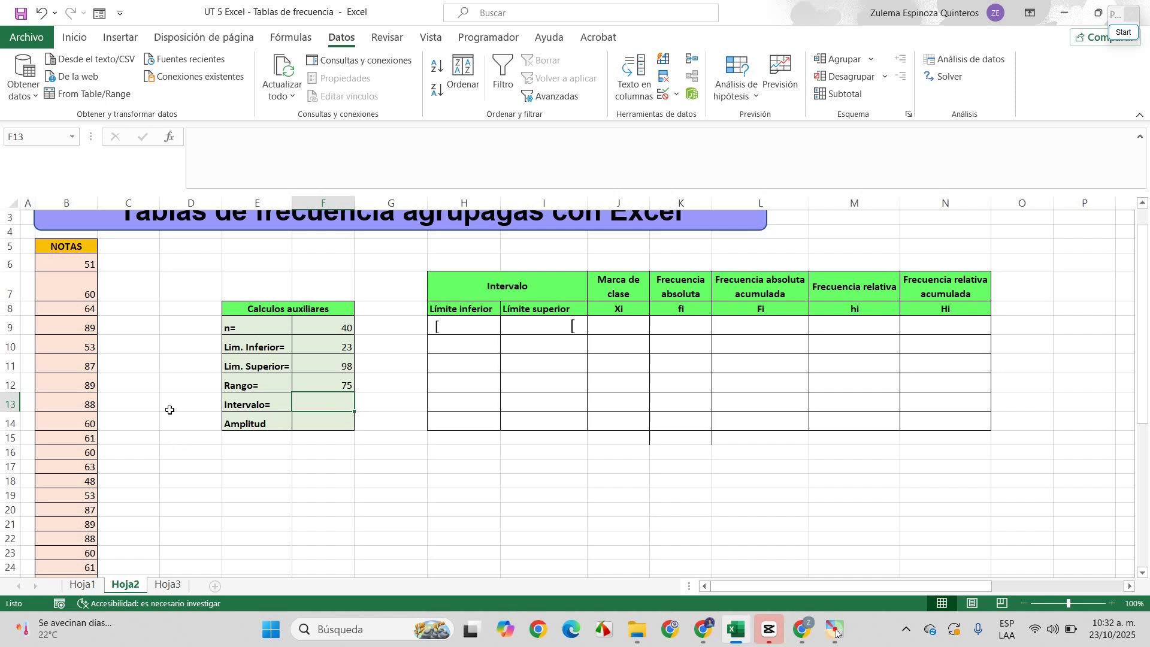
Calculate the number of intervals (Intervalo) in cell F13 with the formula =1+3.322*LOG10(F9).
text(=1+3.322)
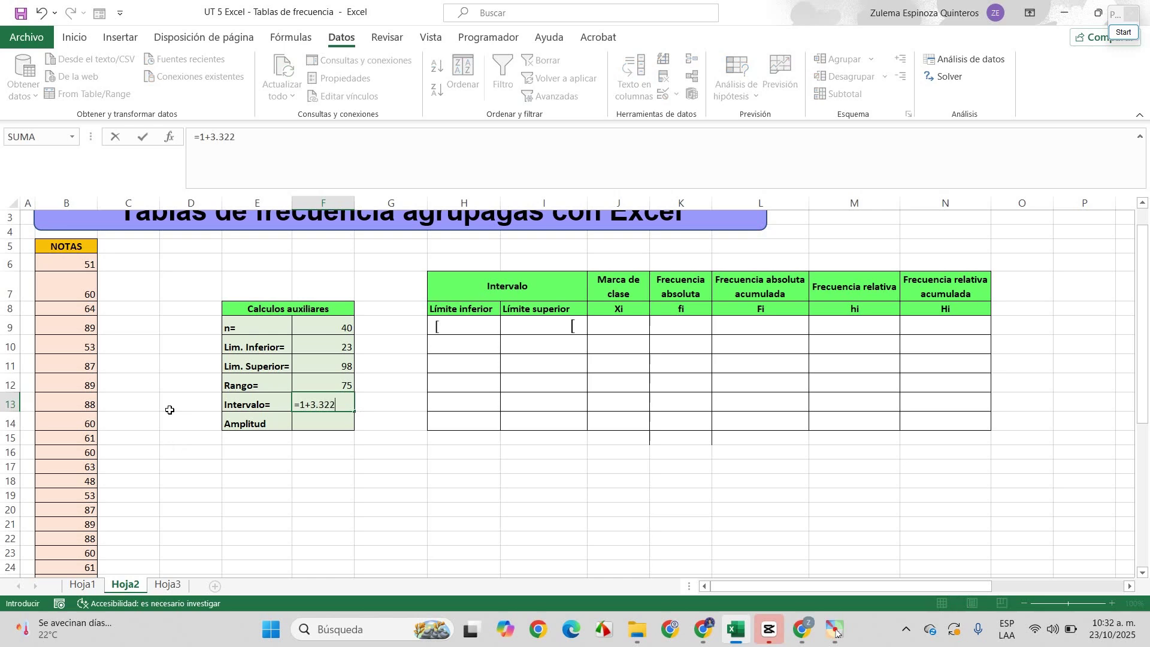
text(*log)
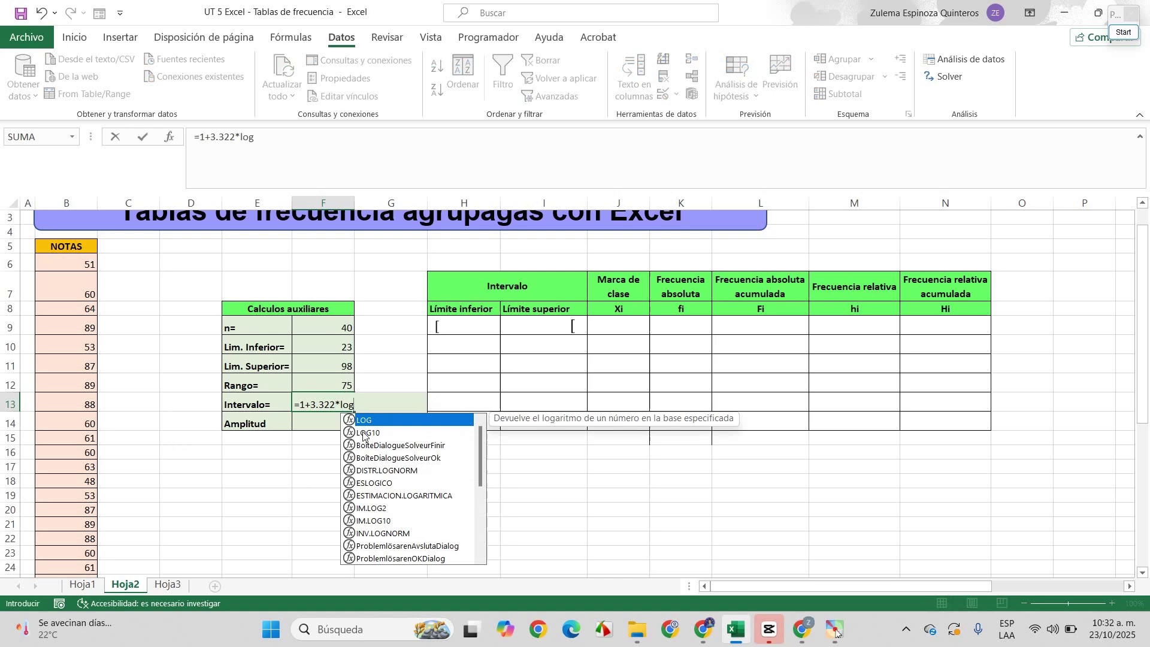
double_click(365, 432)
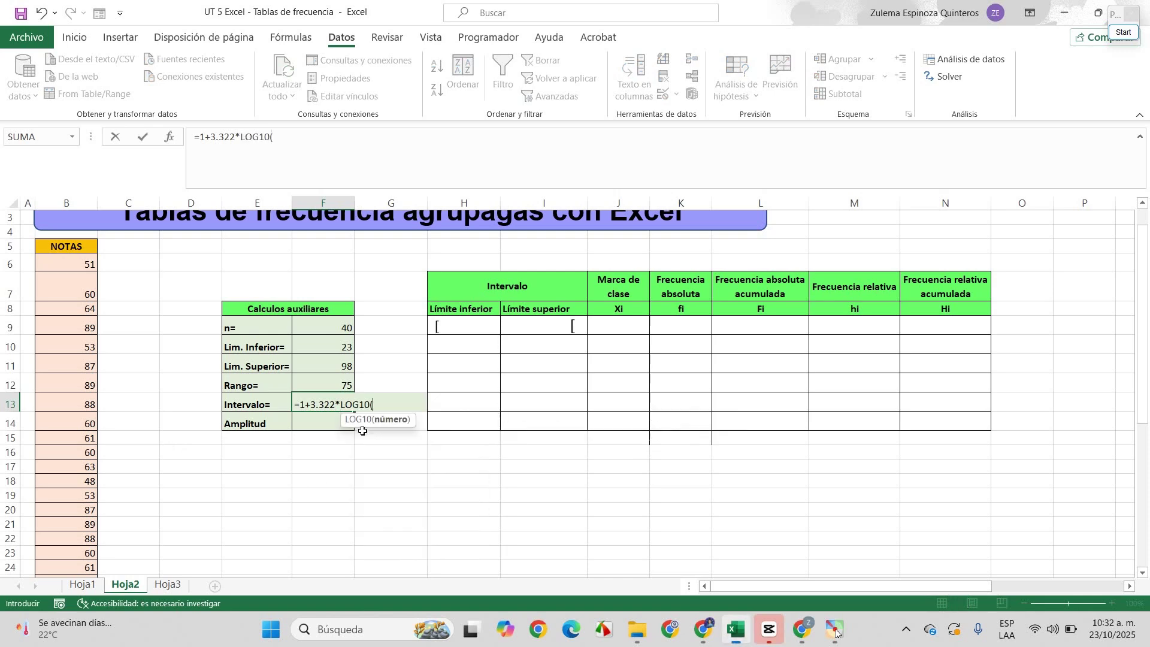
click(334, 325)
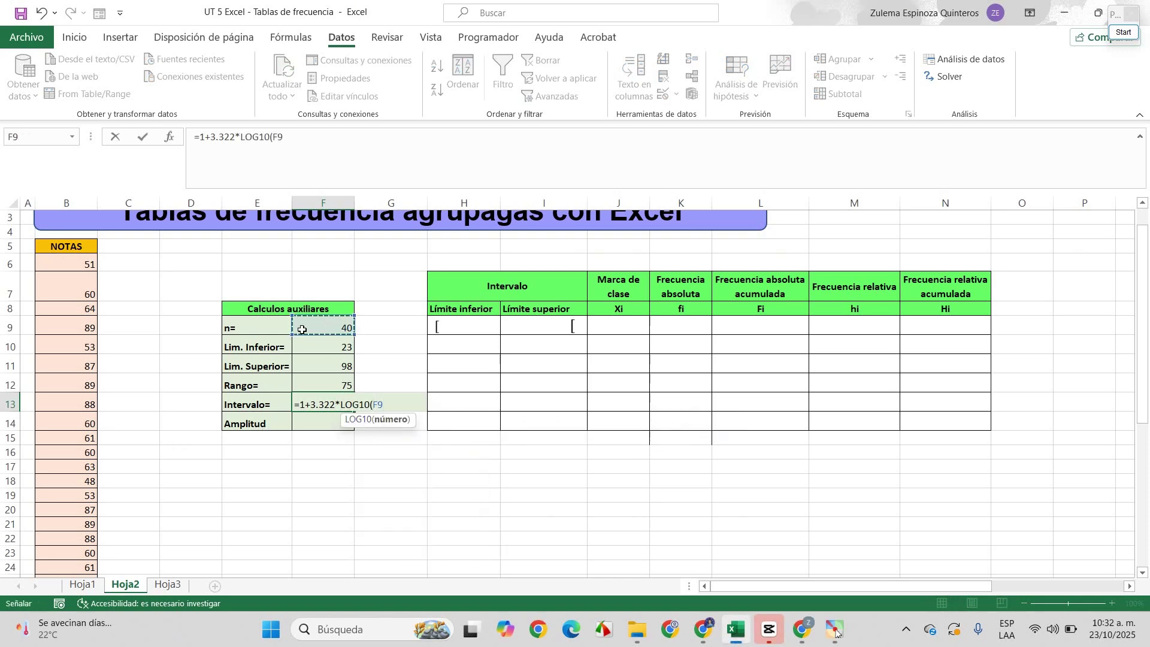
text())
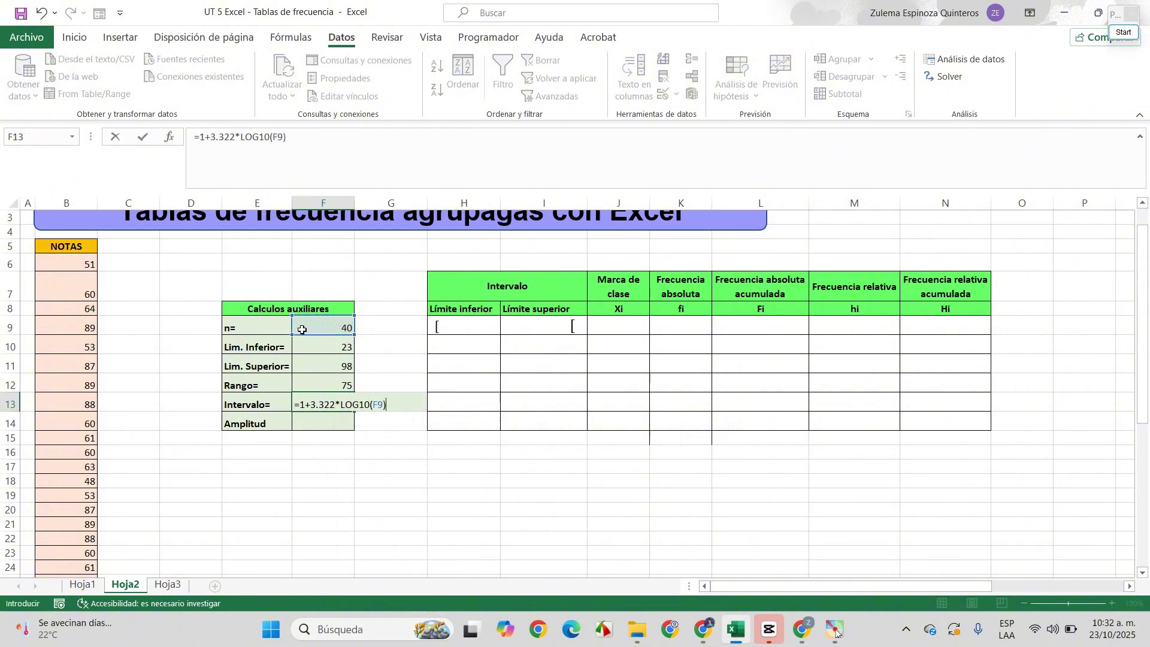
key(Return)
Round the Intervalo result in F13 to zero decimals by changing its formula to =REDONDEAR((1+3.322*LOG10(F9)),0).
click(341, 399)
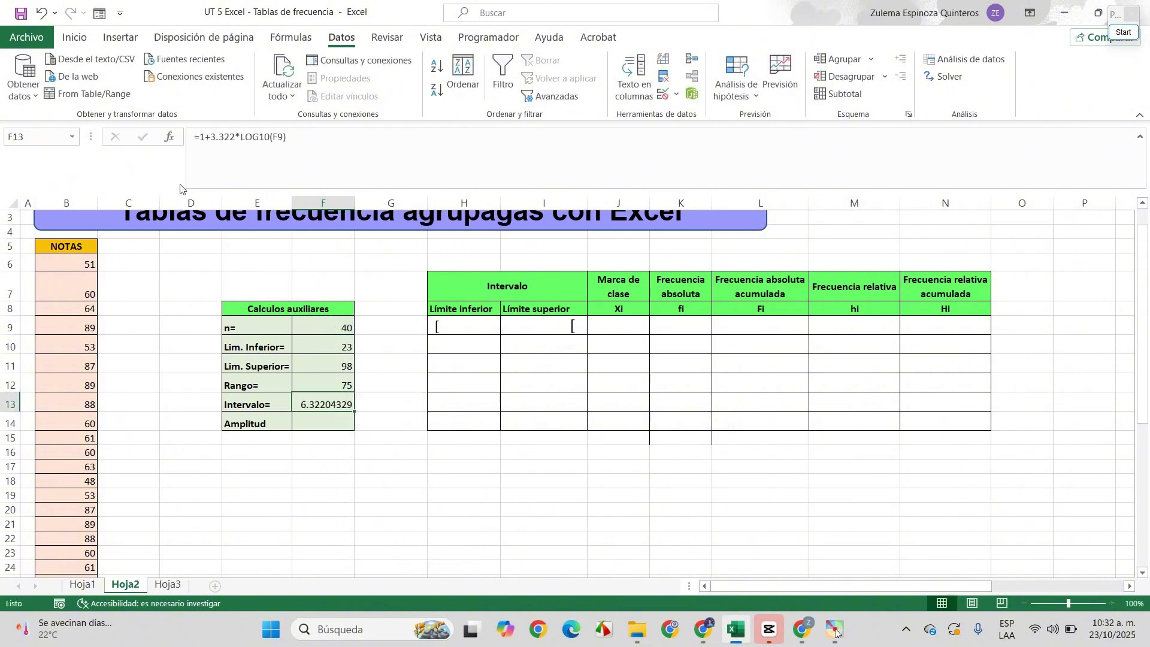
click(200, 139)
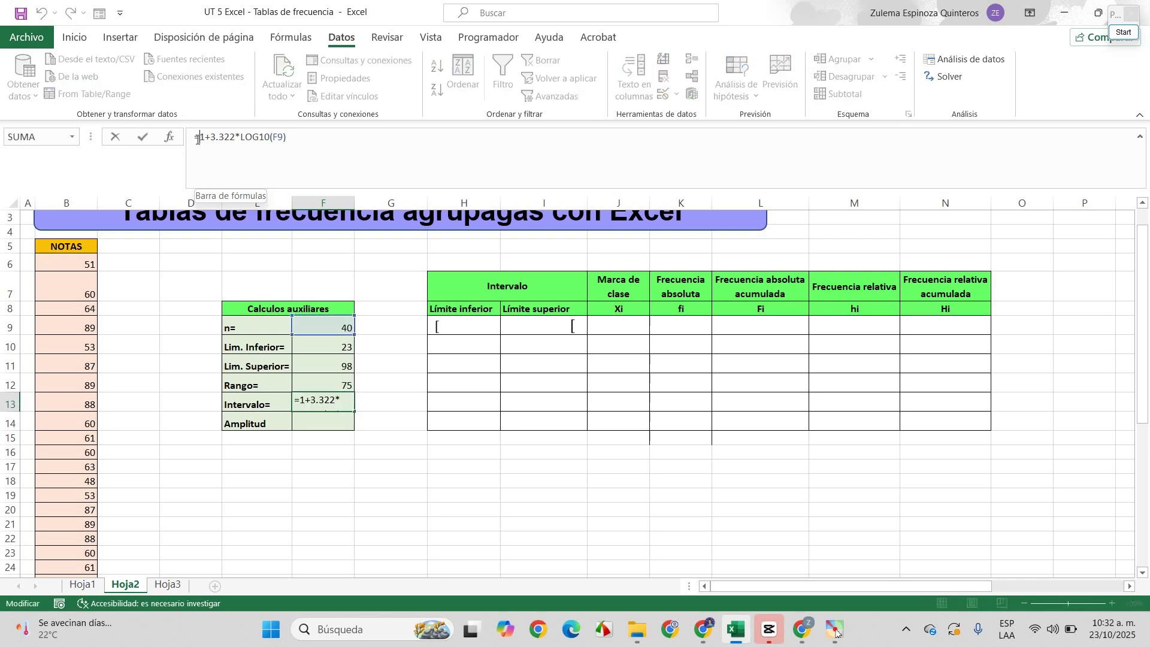
text(REDOND)
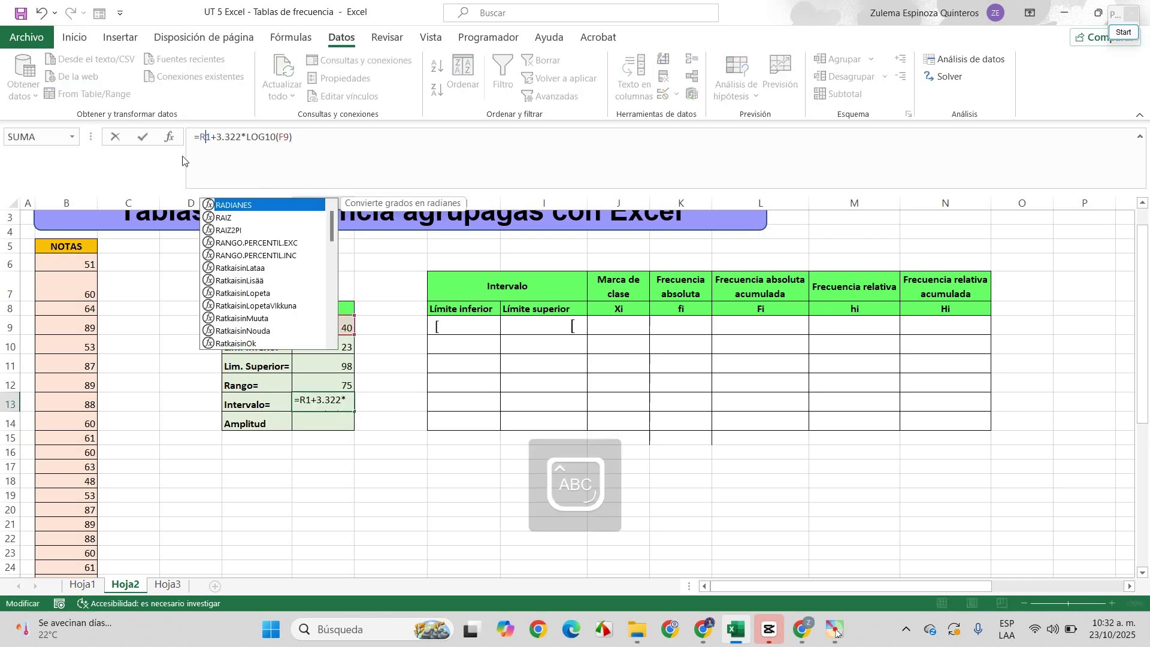
text(EO)
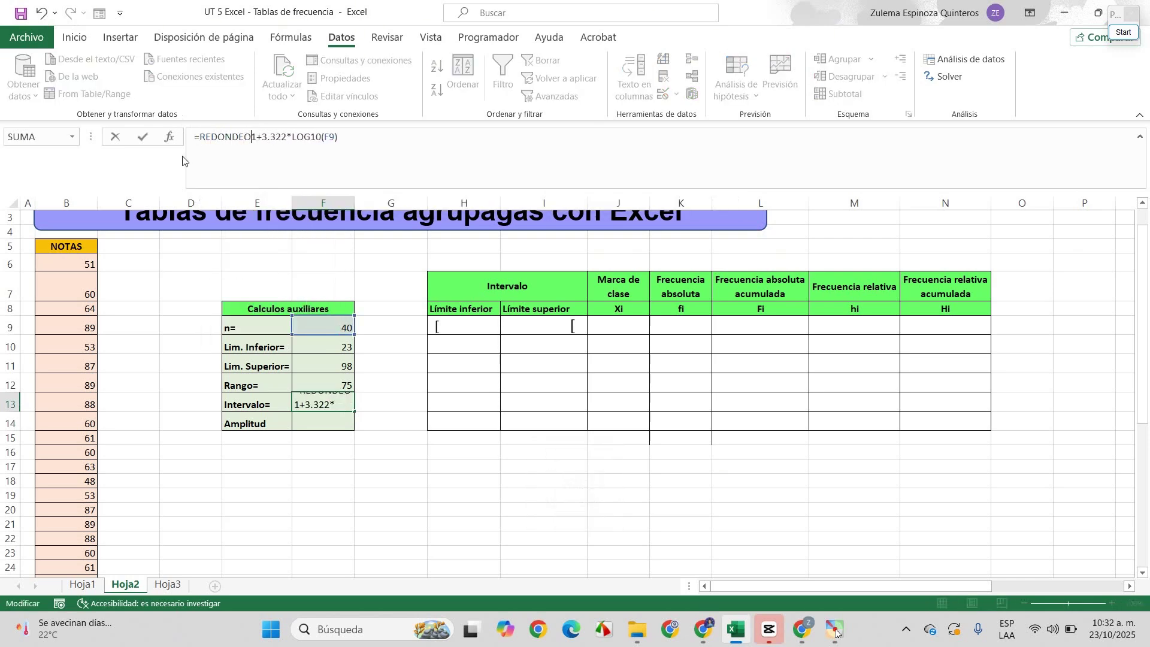
key(BackSpace)
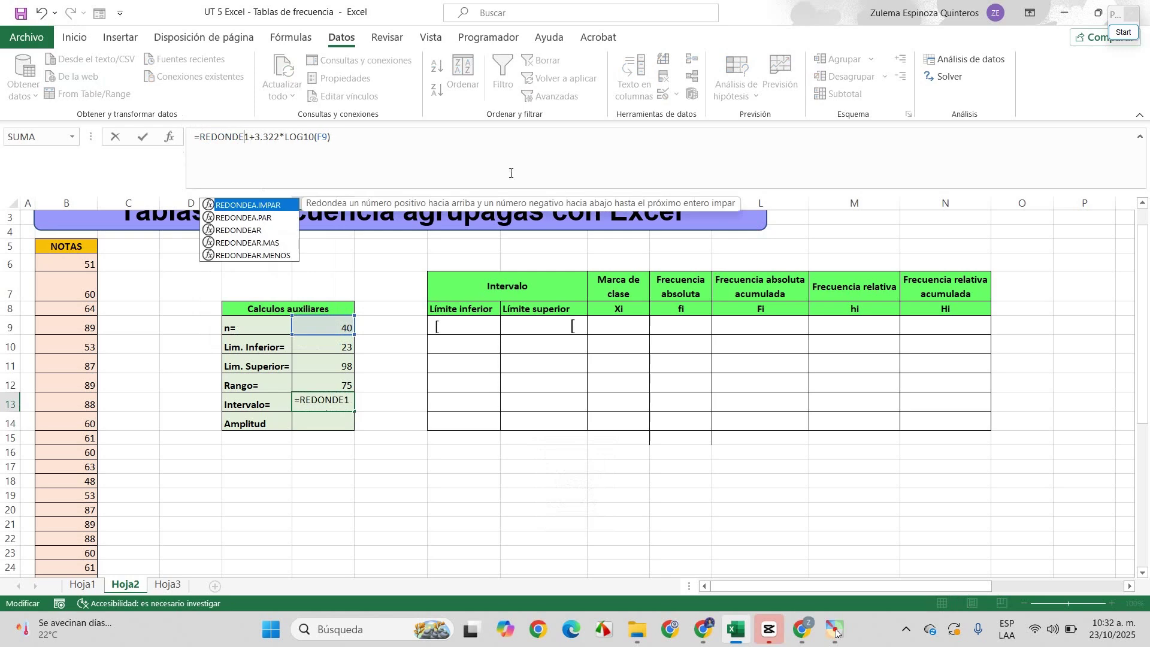
double_click(235, 230)
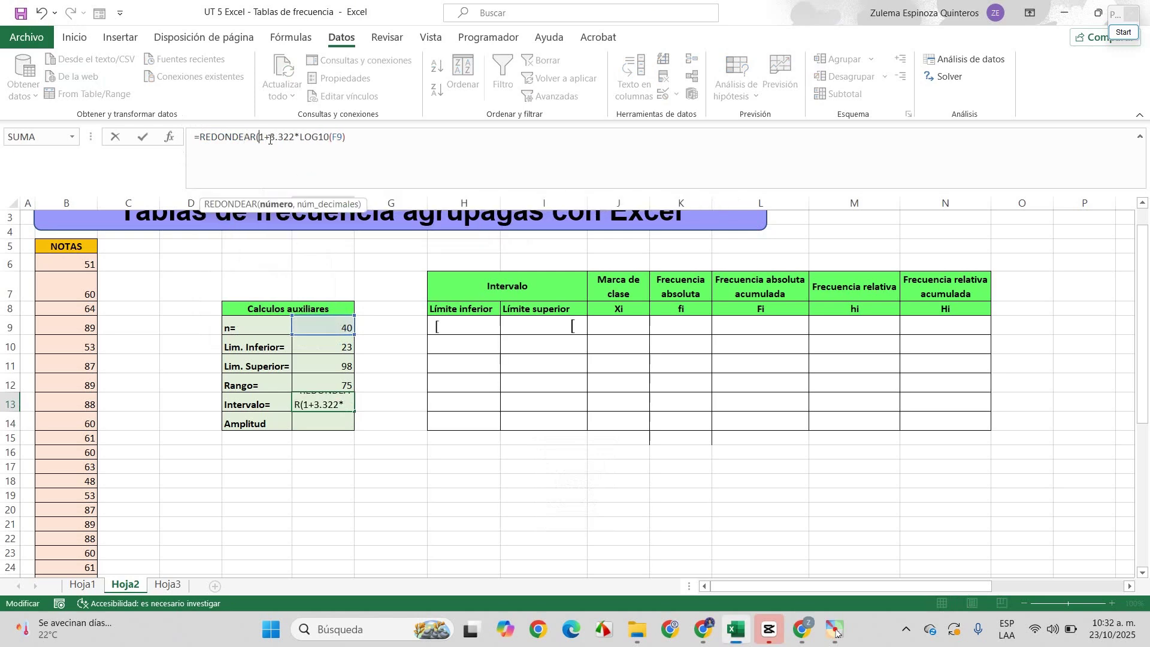
text(()
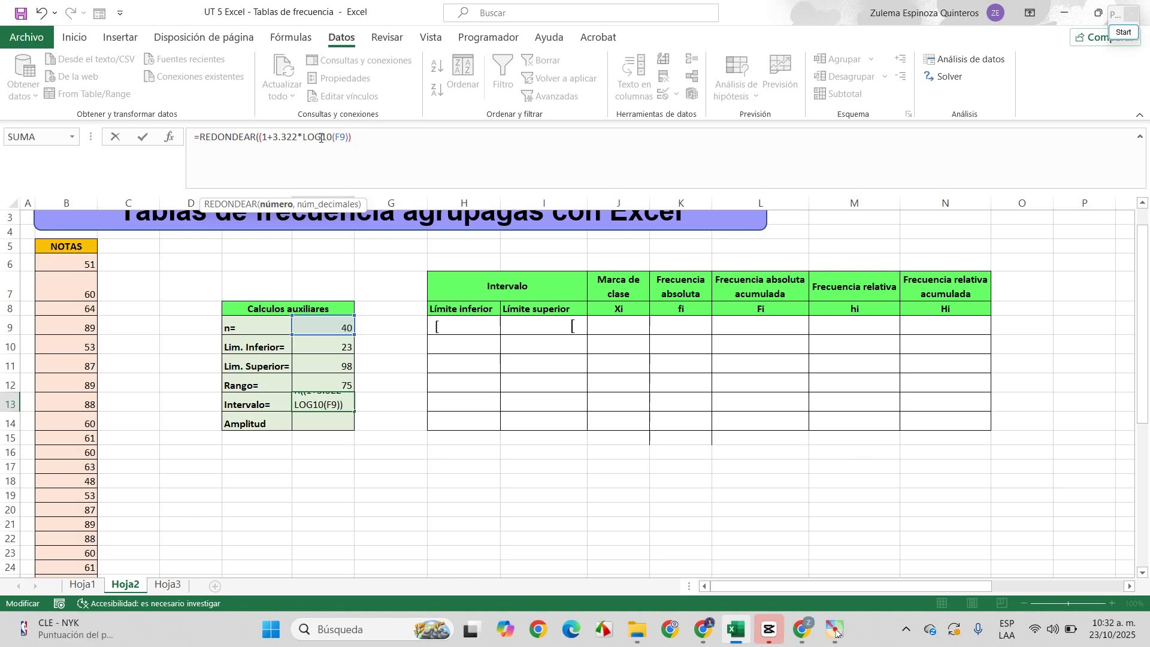
text(,0))
key(Return)
Switch to Pointofix, annotate the screen beside the Amplitud row with the text "A=Rango/Intervalo", and leave the annotation mode.
scroll(321, 341, down, 1)
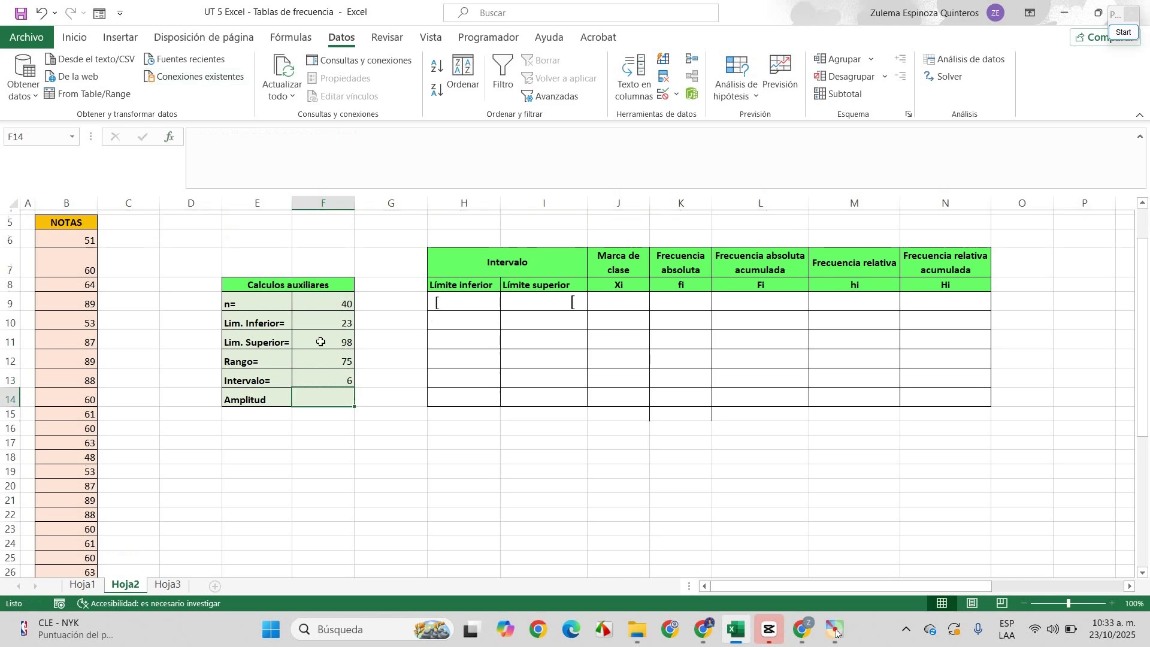
scroll(321, 341, down, 2)
scroll(256, 390, up, 2)
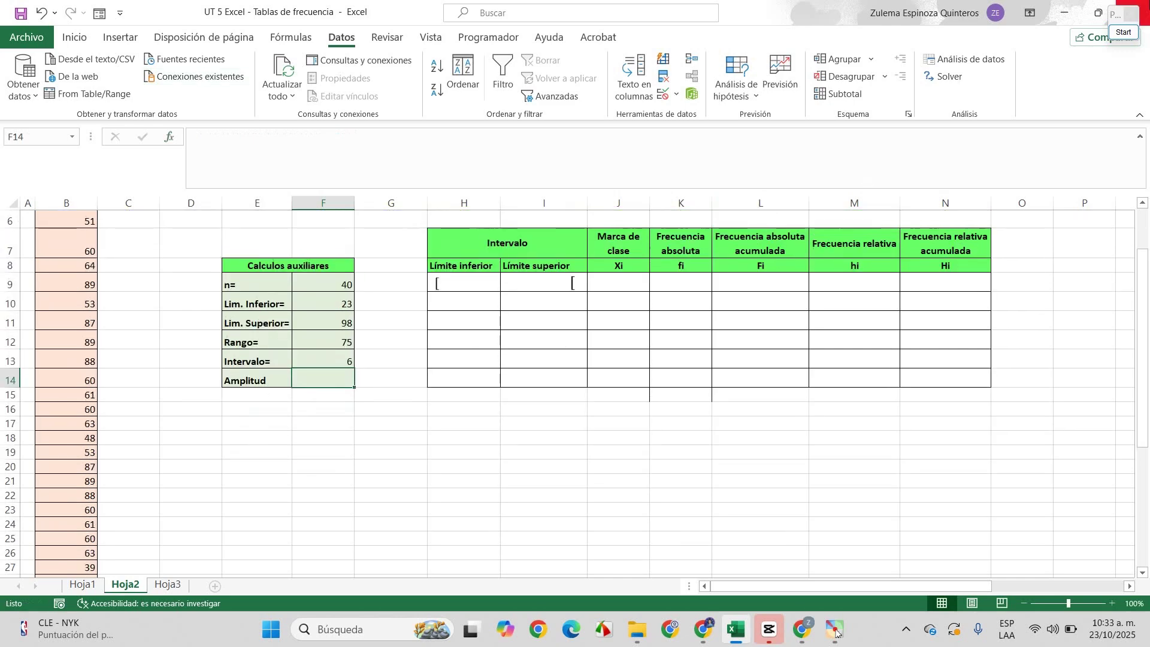
click(1125, 15)
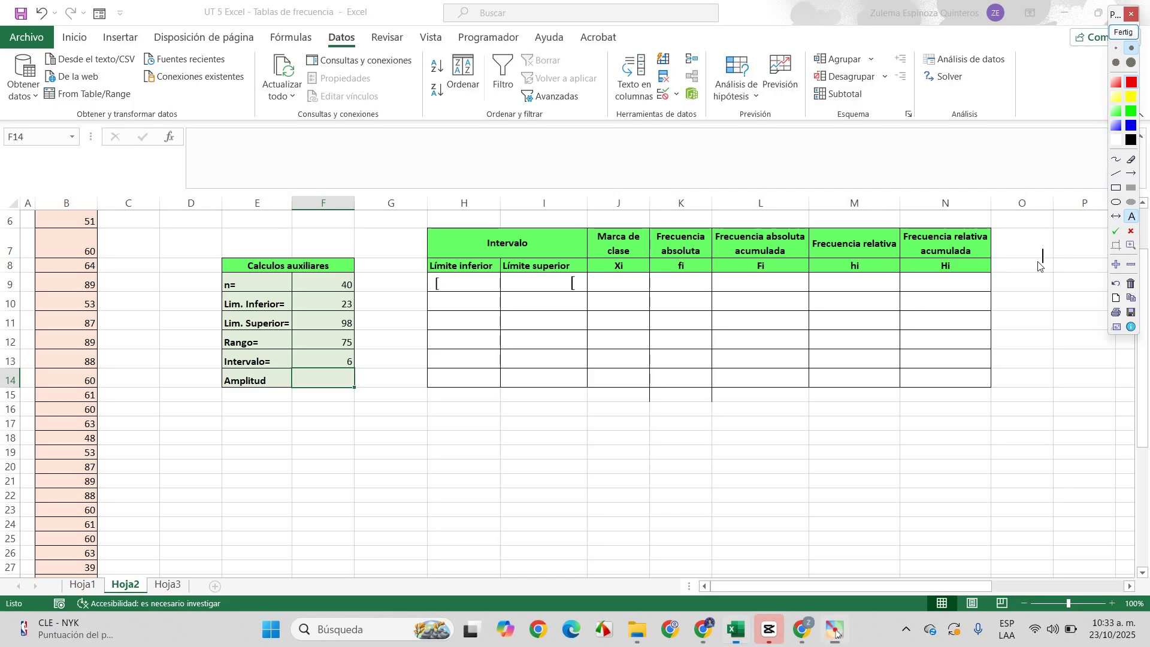
click(366, 386)
text(A)
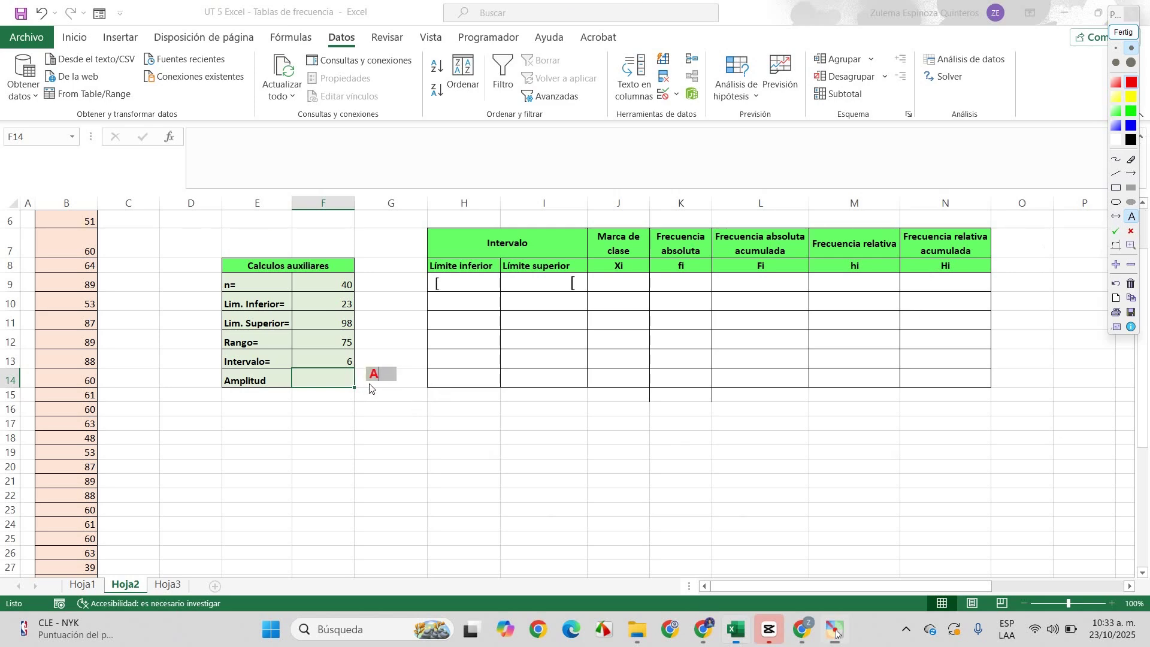
text(=R)
key(Caps_Lock)
text(ango/)
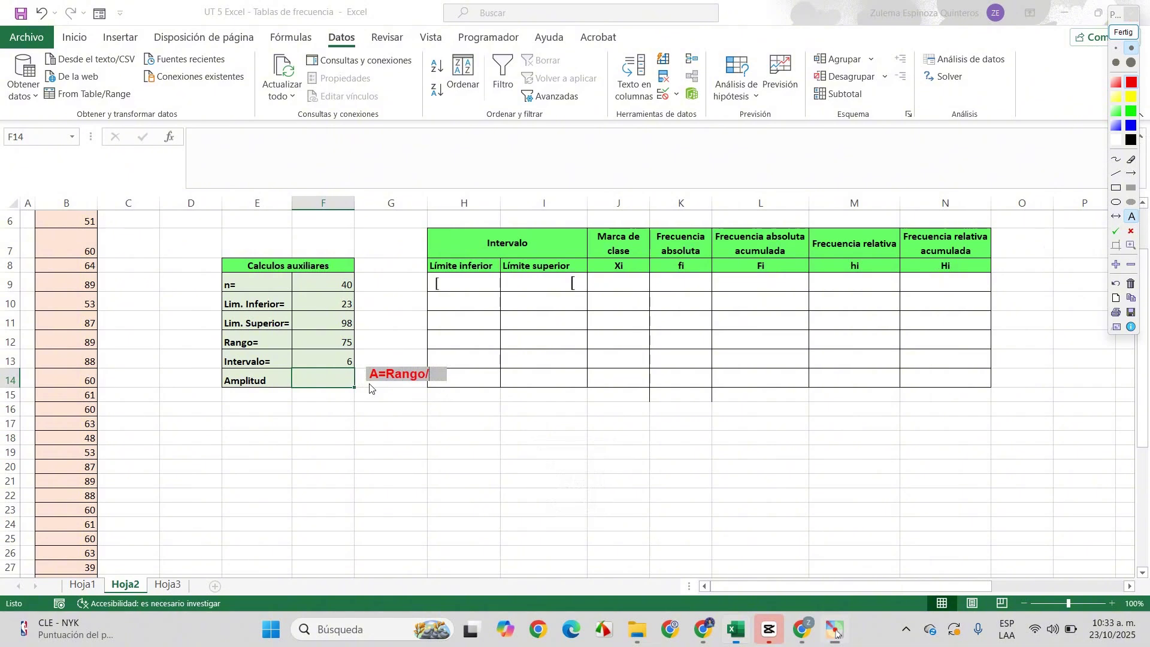
key(Caps_Lock)
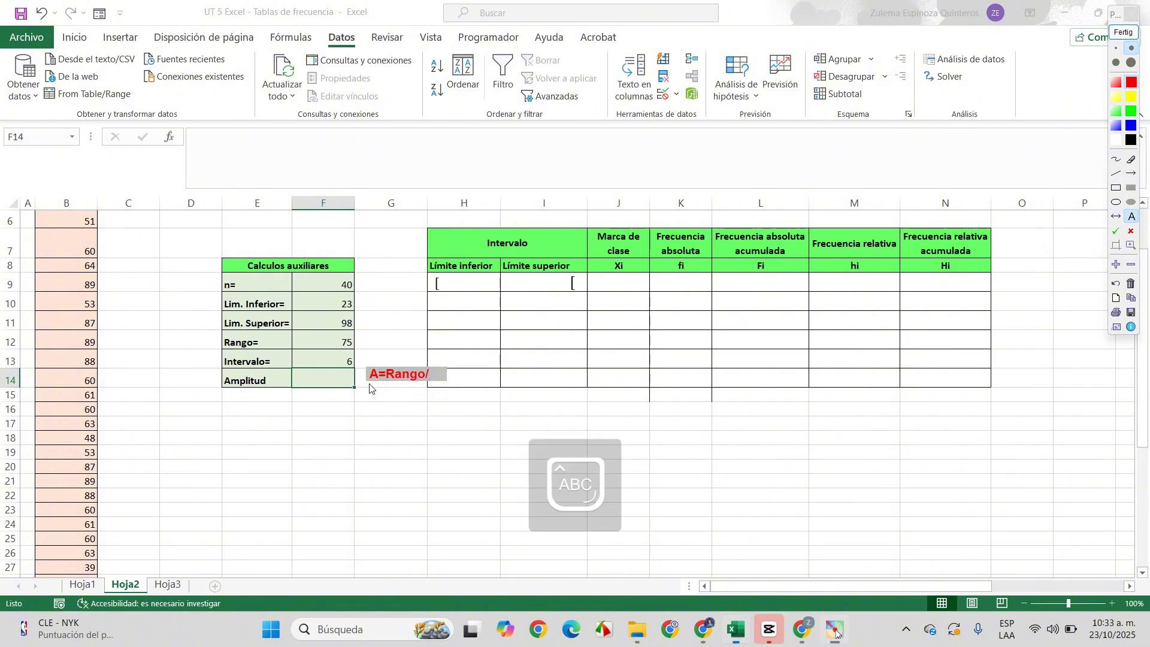
text(I)
key(Caps_Lock)
text(nterval)
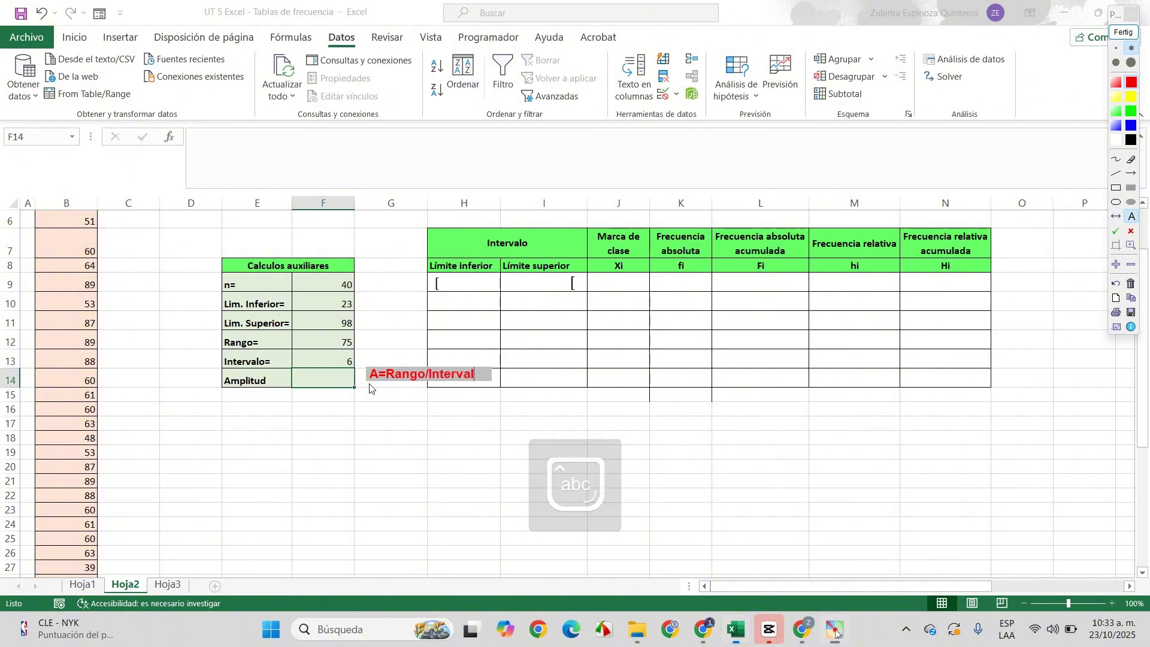
text(o)
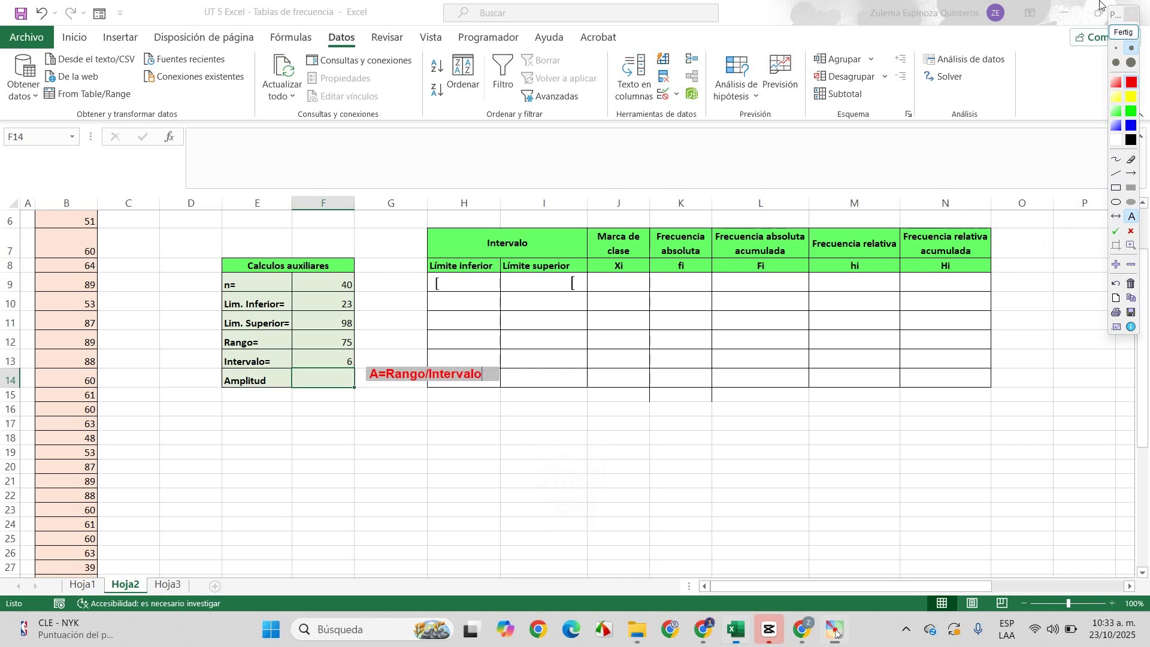
key(Escape)
key(Escape)
Calculate Amplitud in cell F14 as the range divided by the number of intervals, =F12/F13.
click(306, 386)
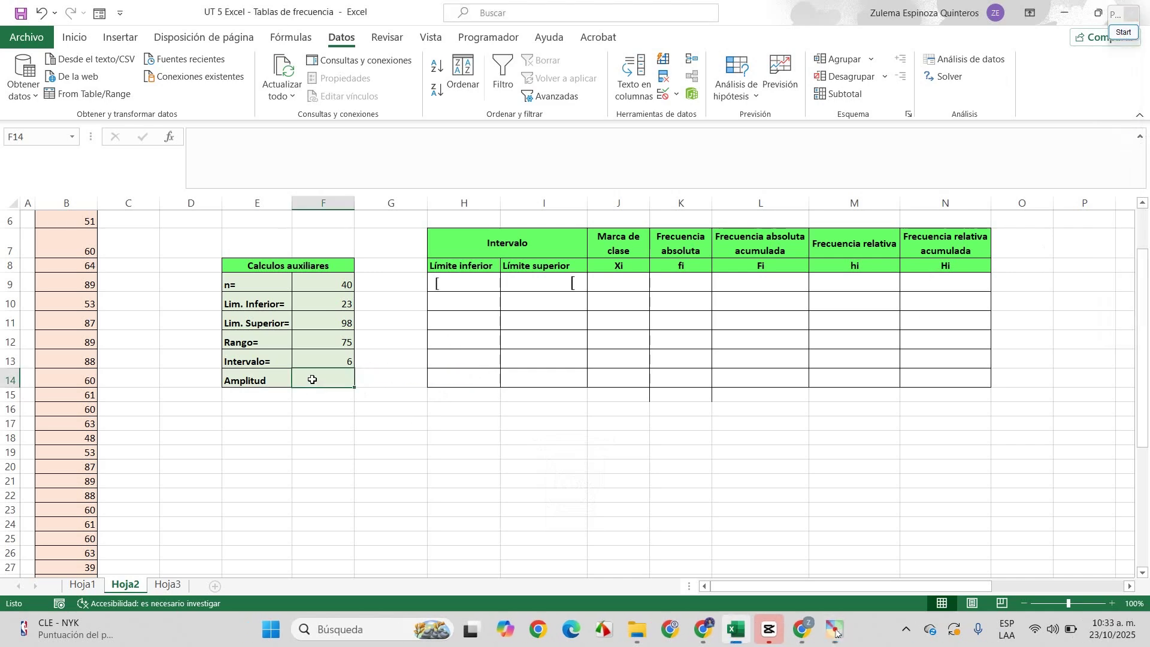
text(=)
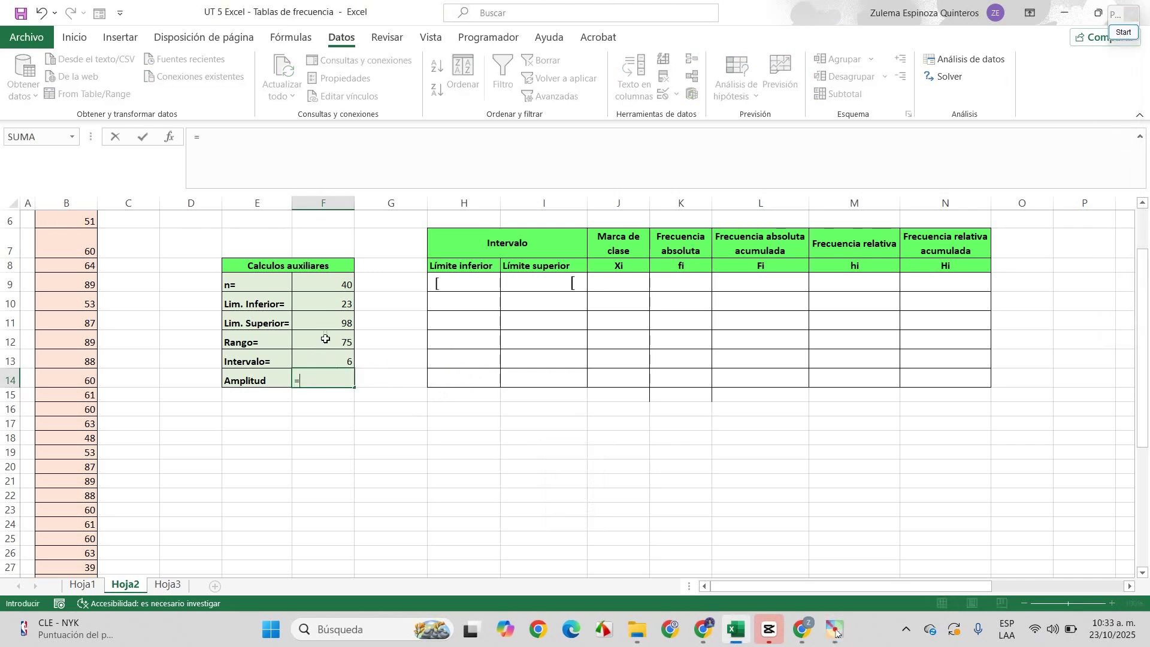
click(325, 339)
text(/)
click(334, 360)
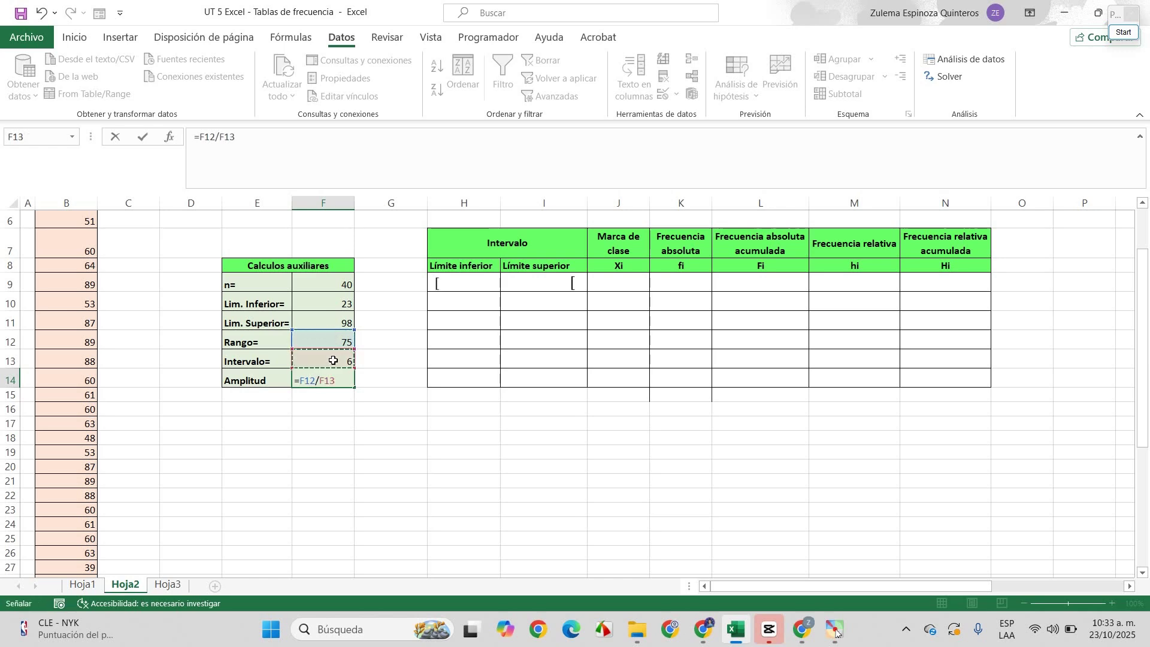
key(Return)
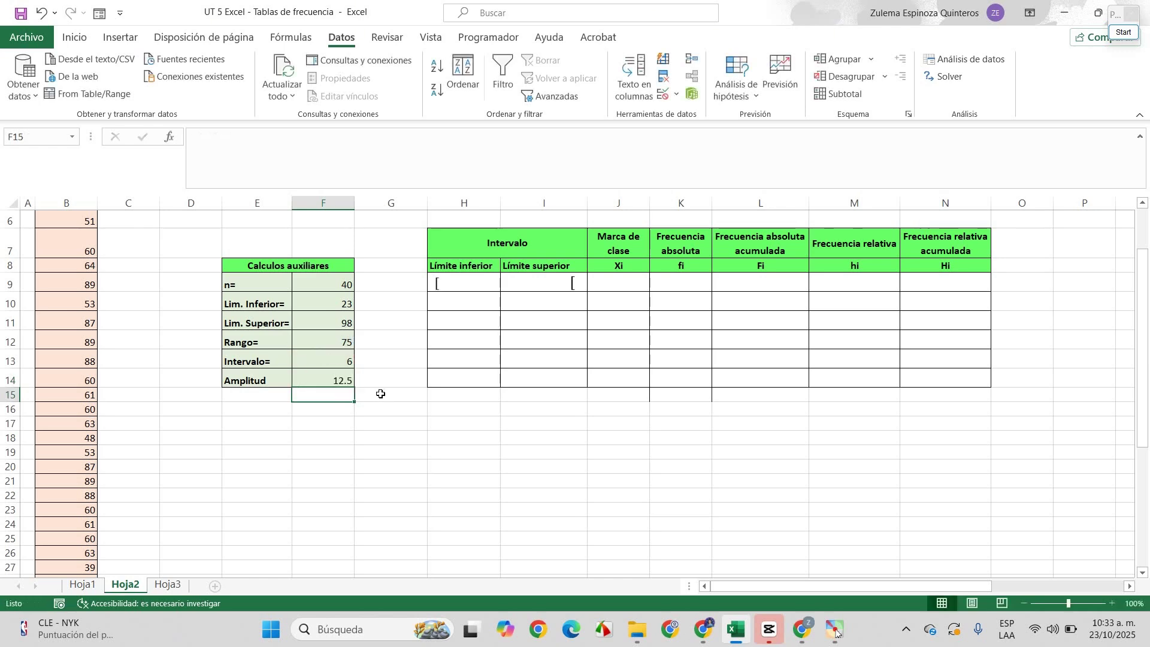
Round the Amplitud result in F14 to zero decimals with the formula =REDONDEAR((F12/F13),0).
click(314, 383)
click(195, 142)
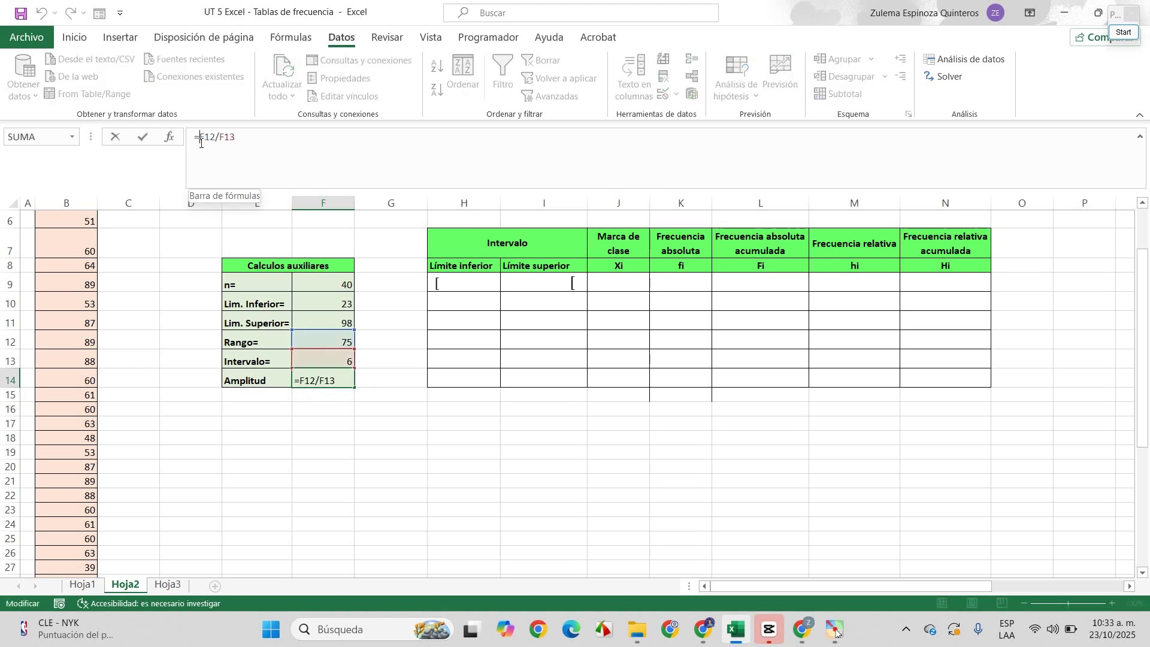
text(RED)
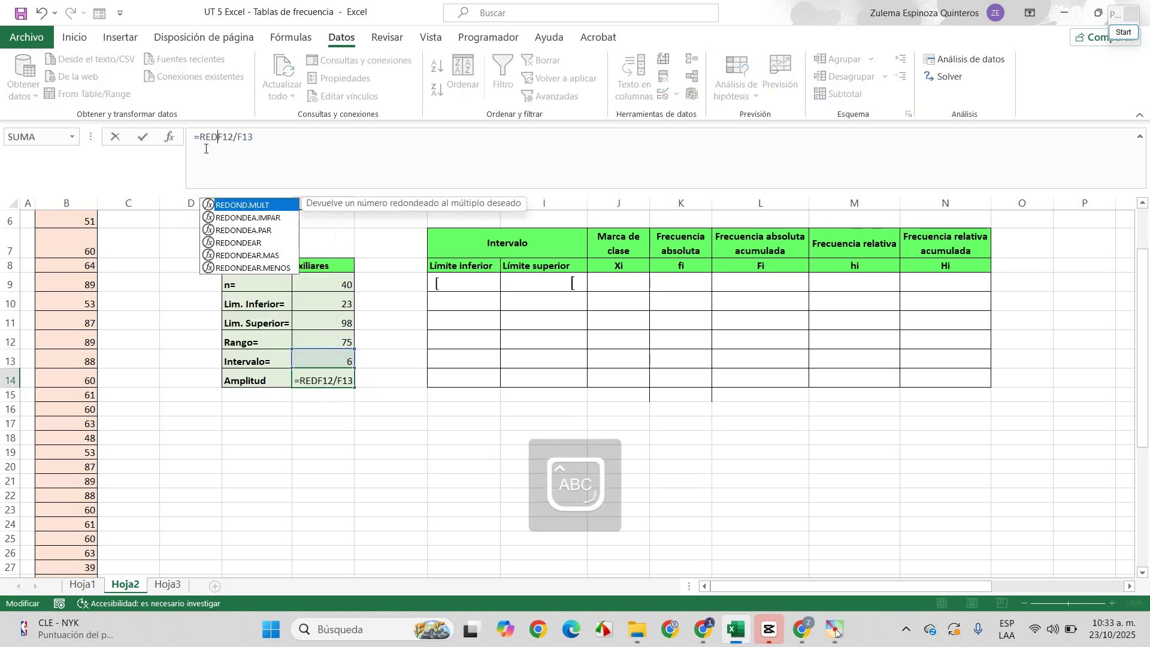
text(ONDEAR()
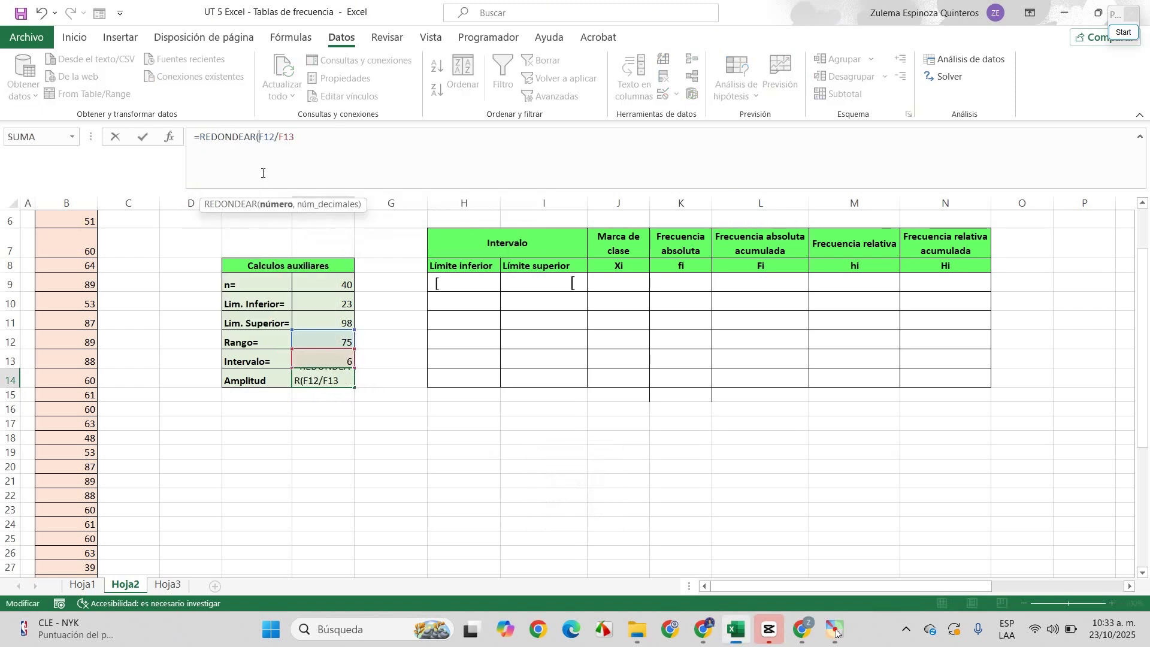
text((F12/F13),0)
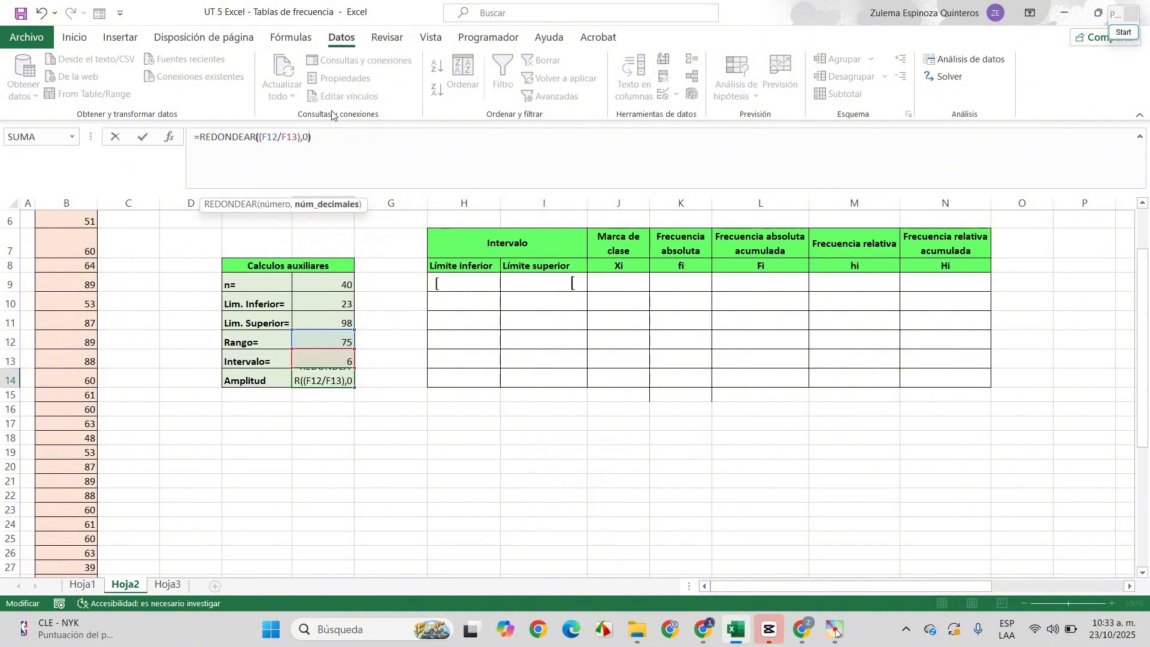
key(Return)
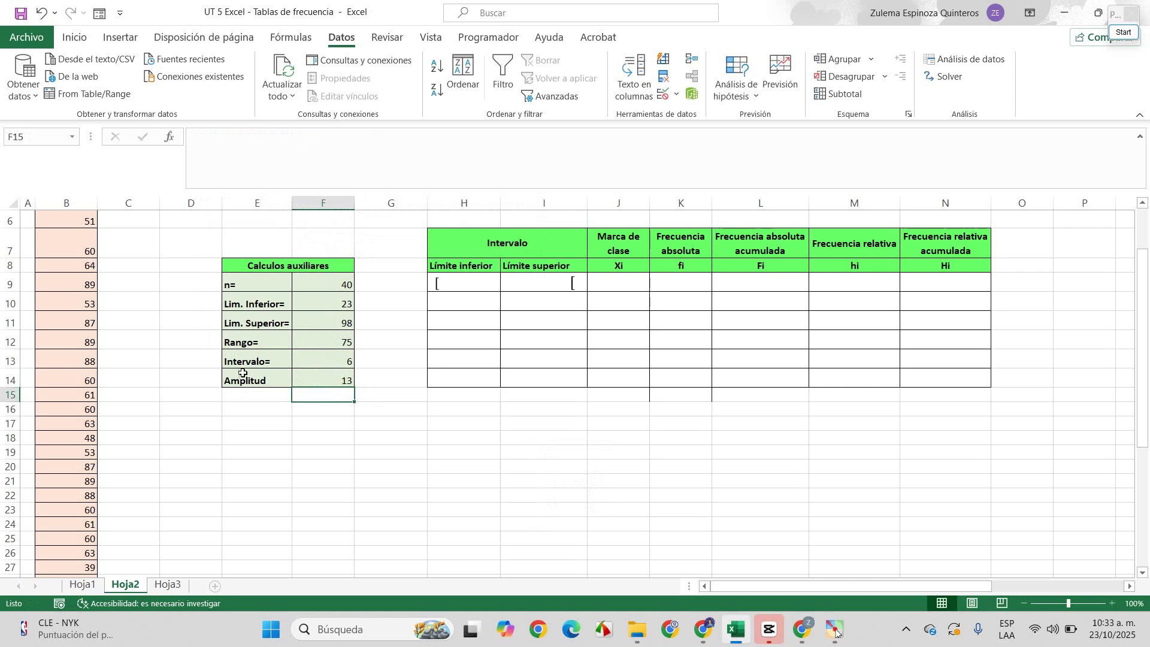
Set the first Límite inferior in H9 to the auxiliary lower limit with the formula =F10.
click(269, 363)
click(304, 363)
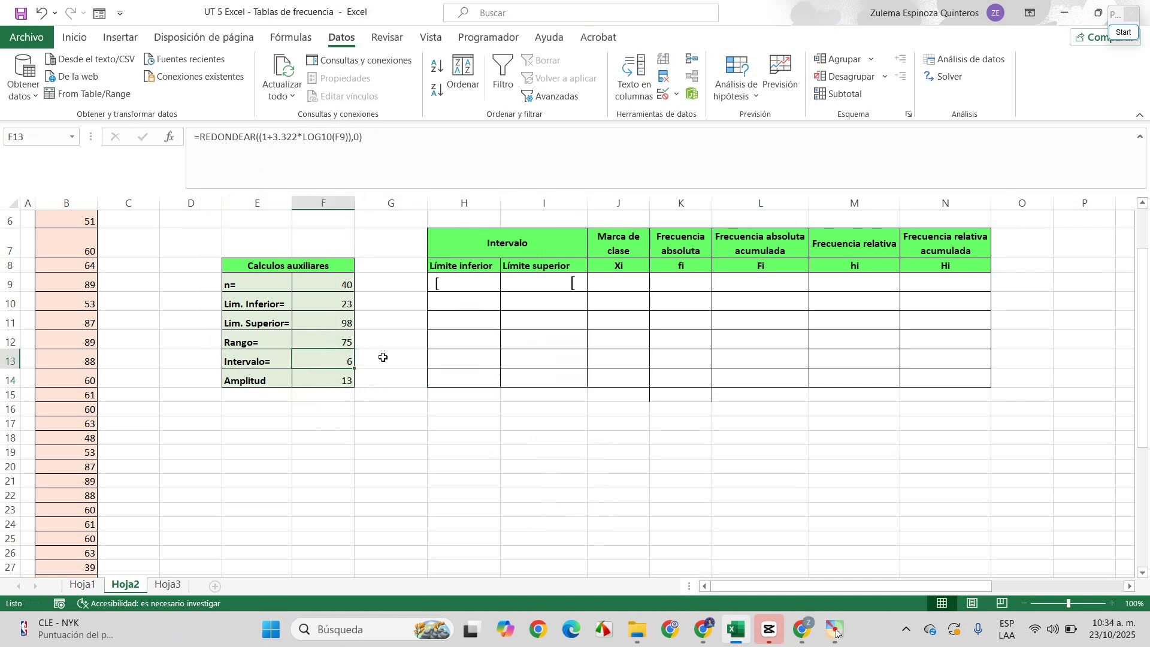
click(497, 280)
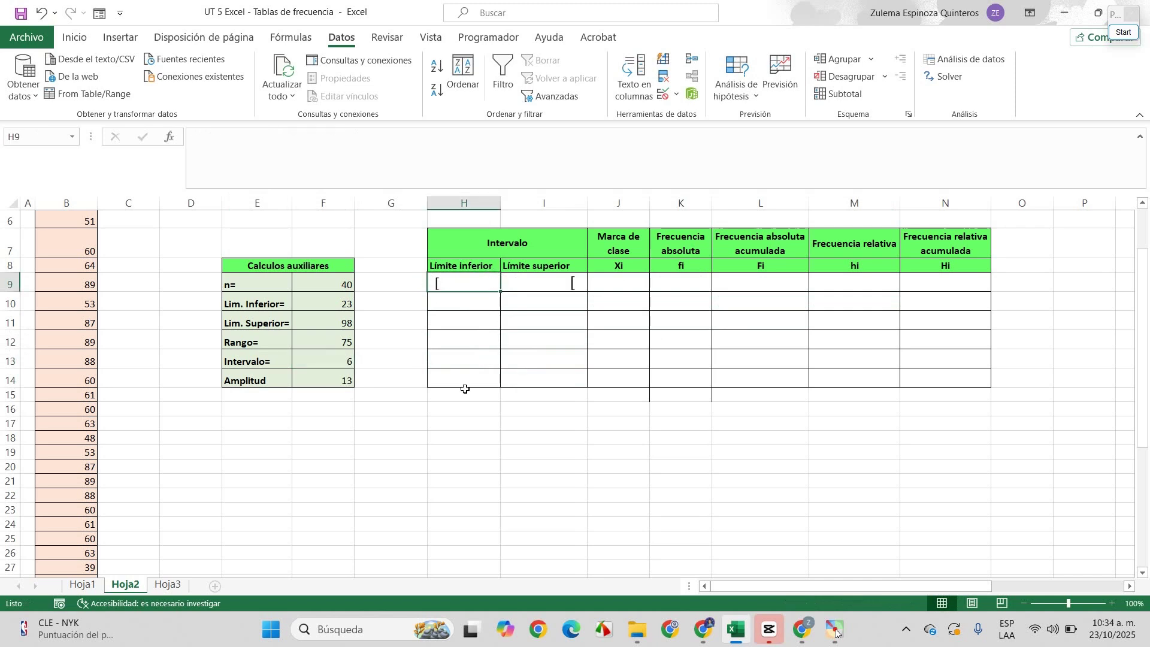
drag(484, 282, 473, 384)
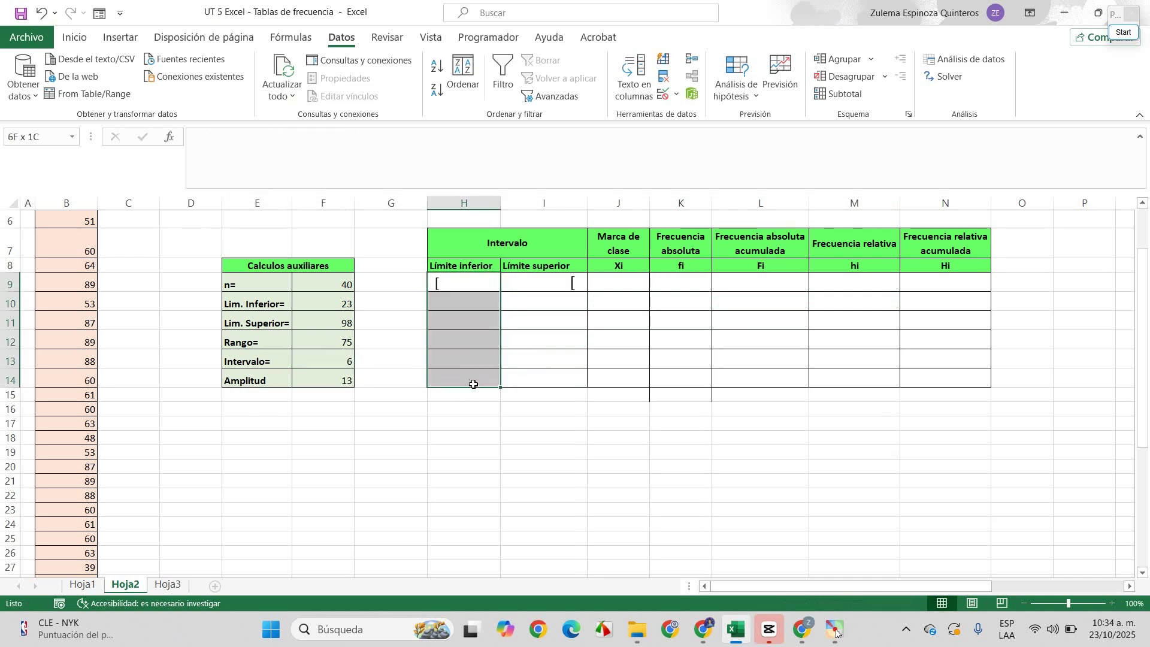
click(484, 282)
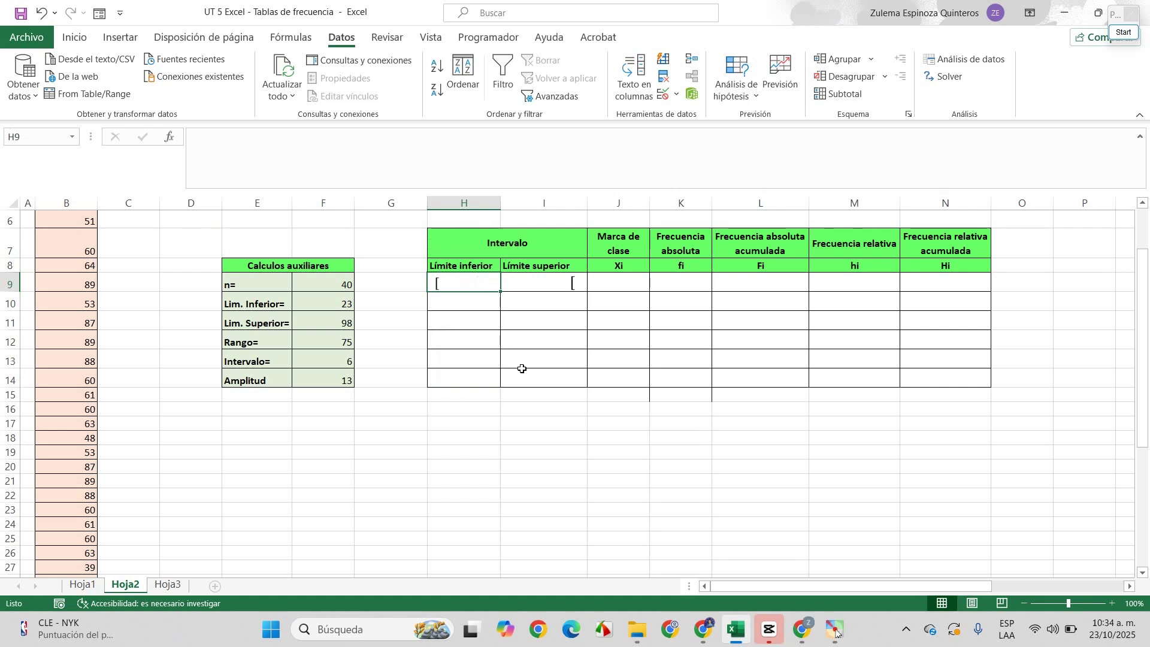
text(=)
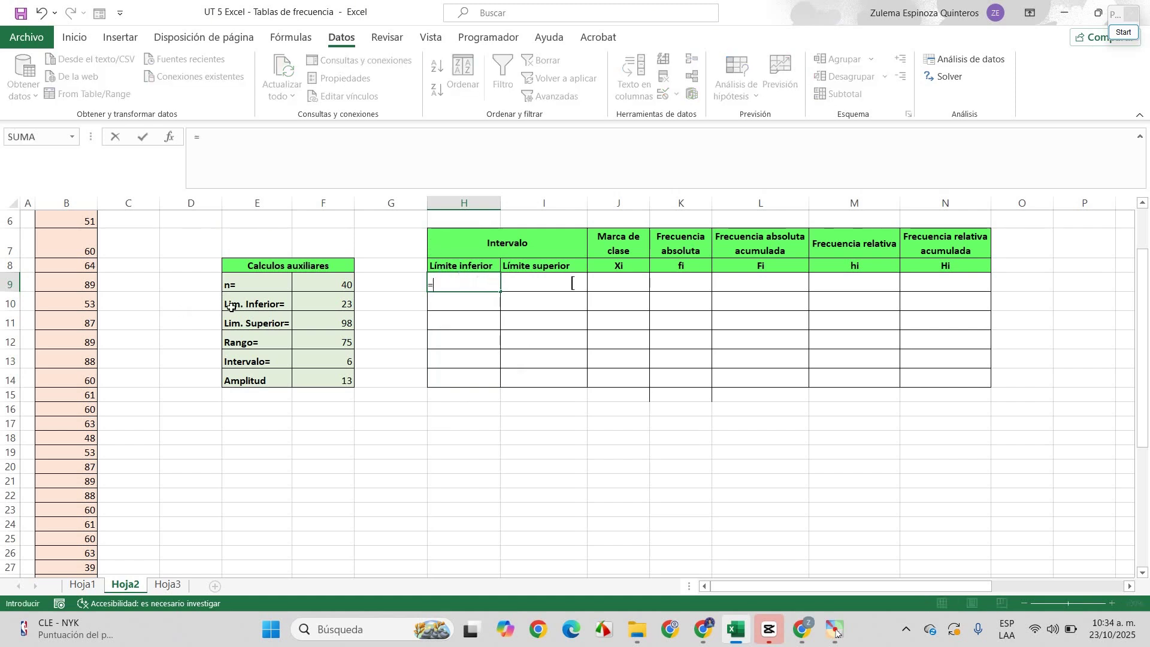
click(311, 308)
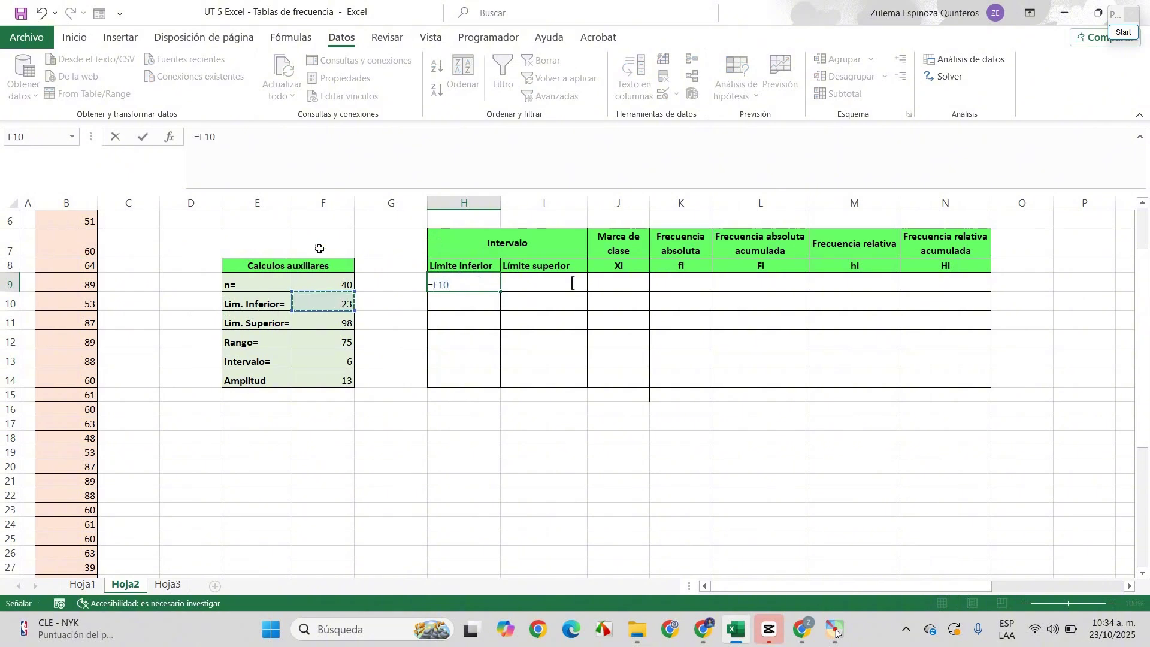
key(Return)
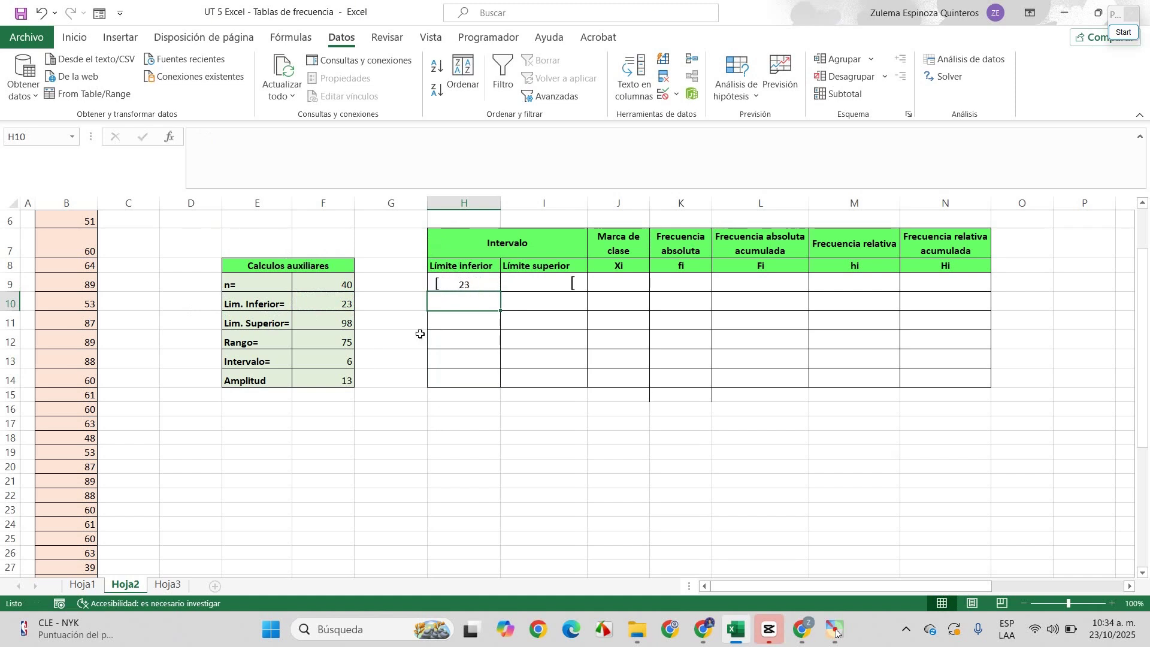
Calculate the first Límite superior in I9 with =H9+$F$14 and fill the formula down through I14.
click(549, 281)
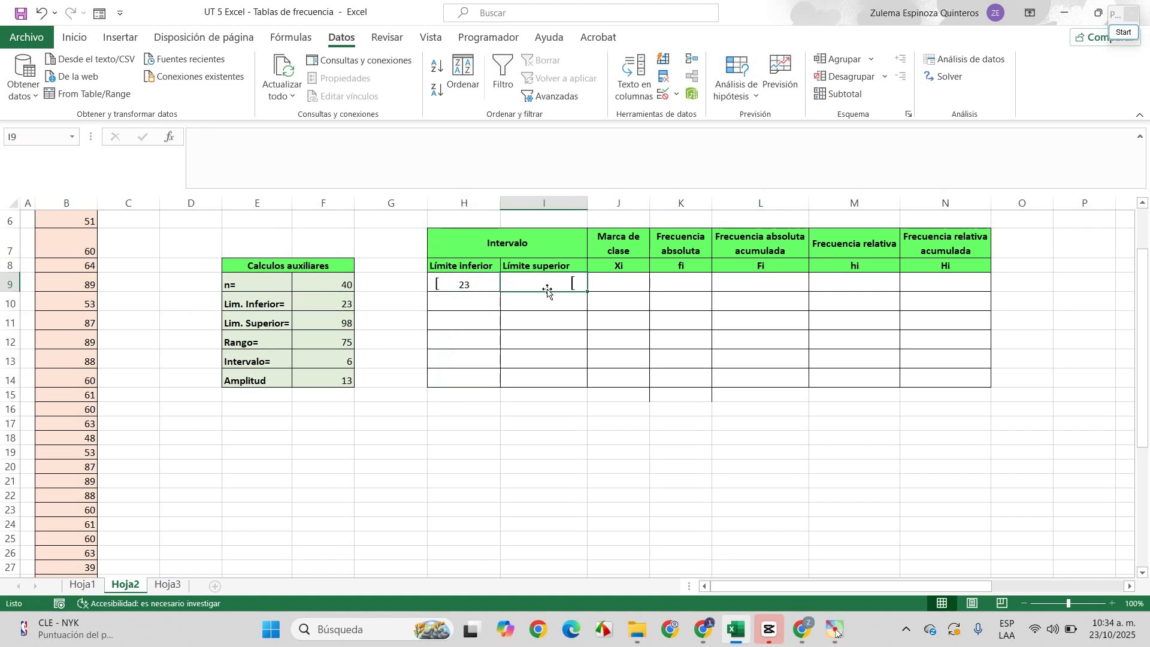
text(=)
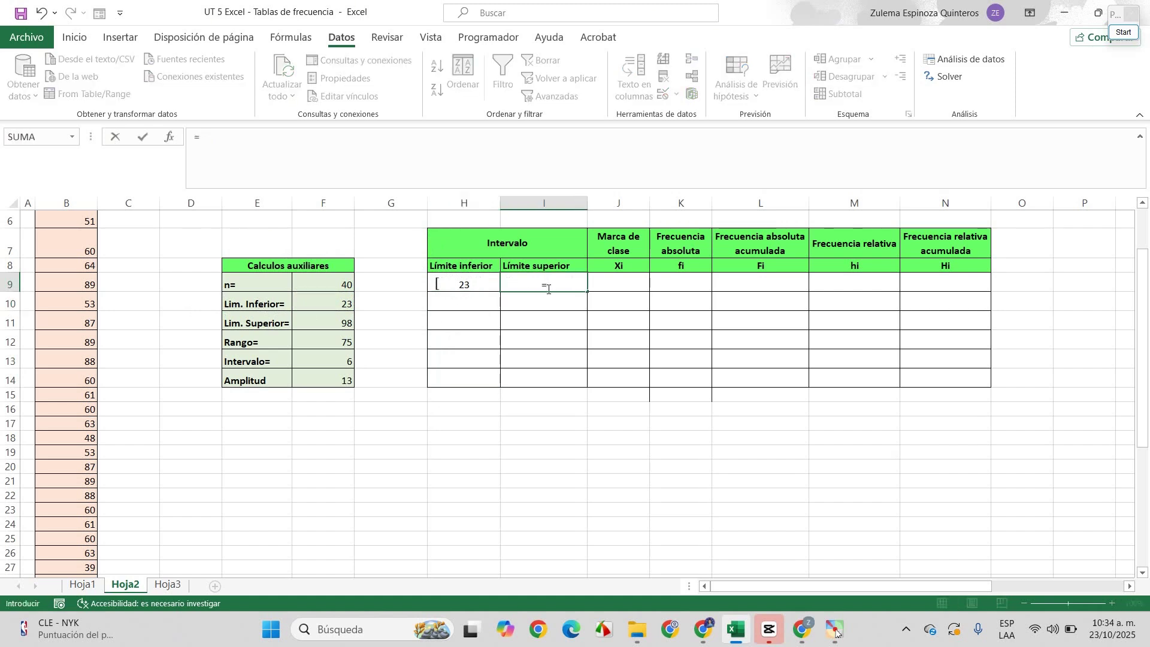
click(473, 284)
text(+)
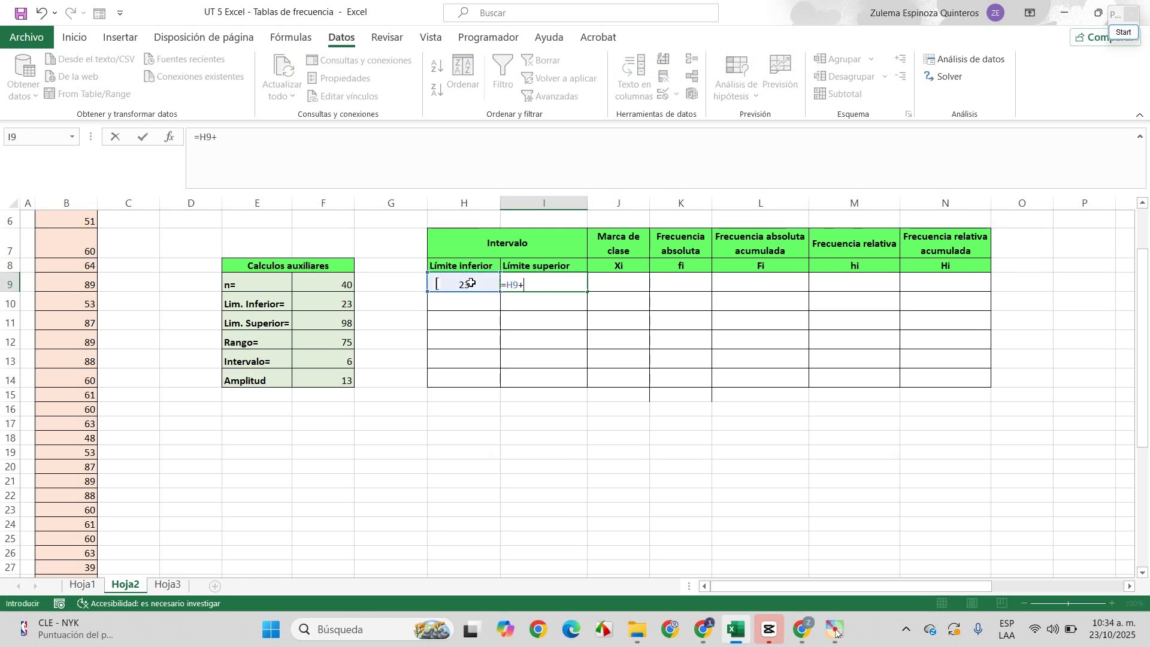
click(317, 380)
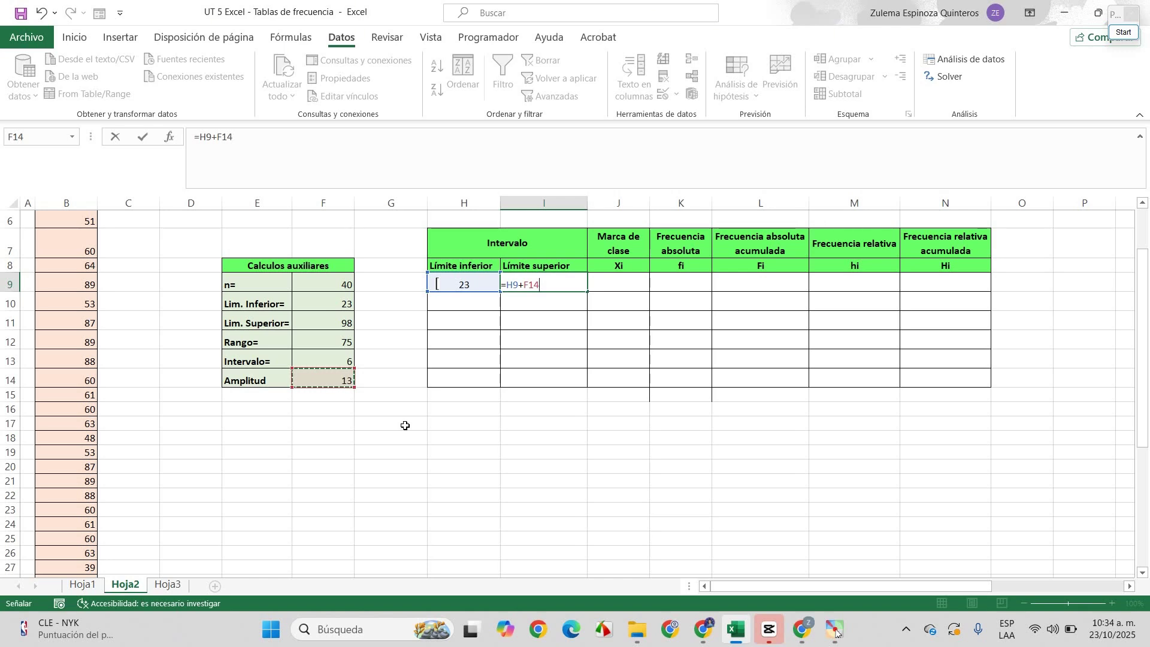
key(F4)
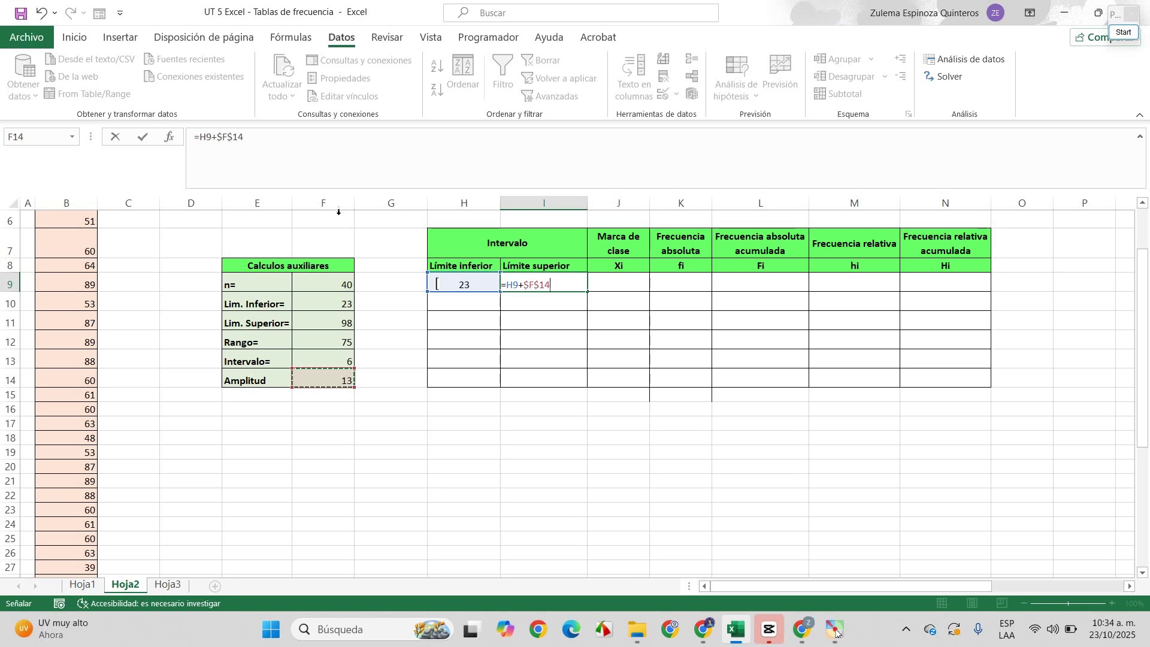
drag(217, 137, 222, 138)
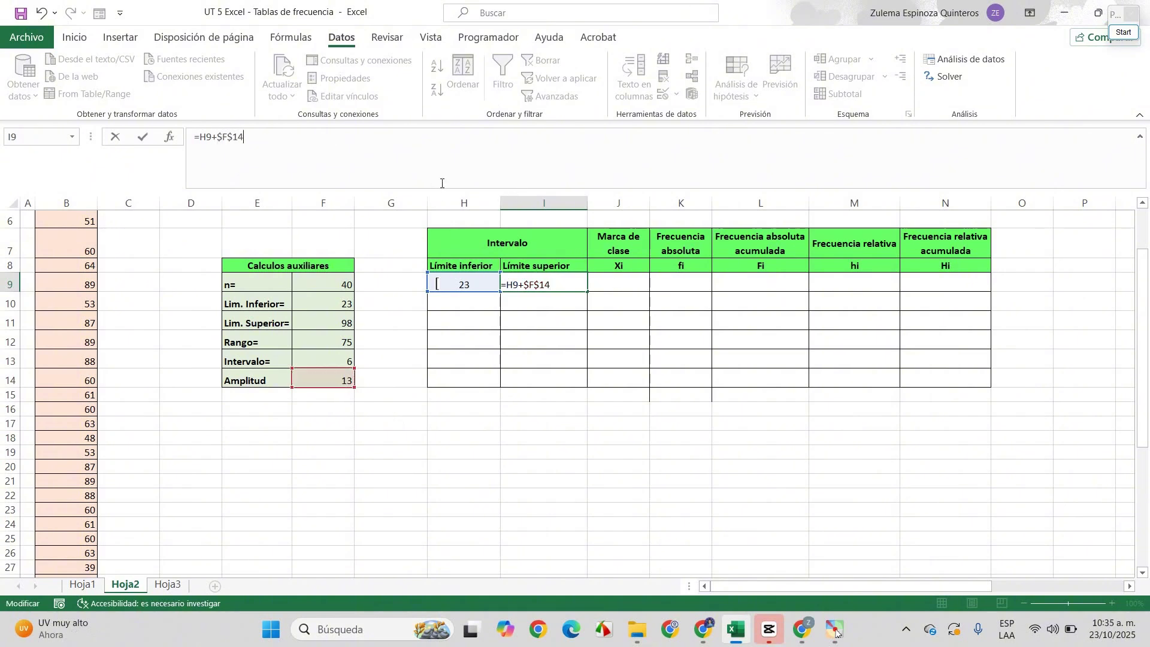
key(Return)
click(519, 286)
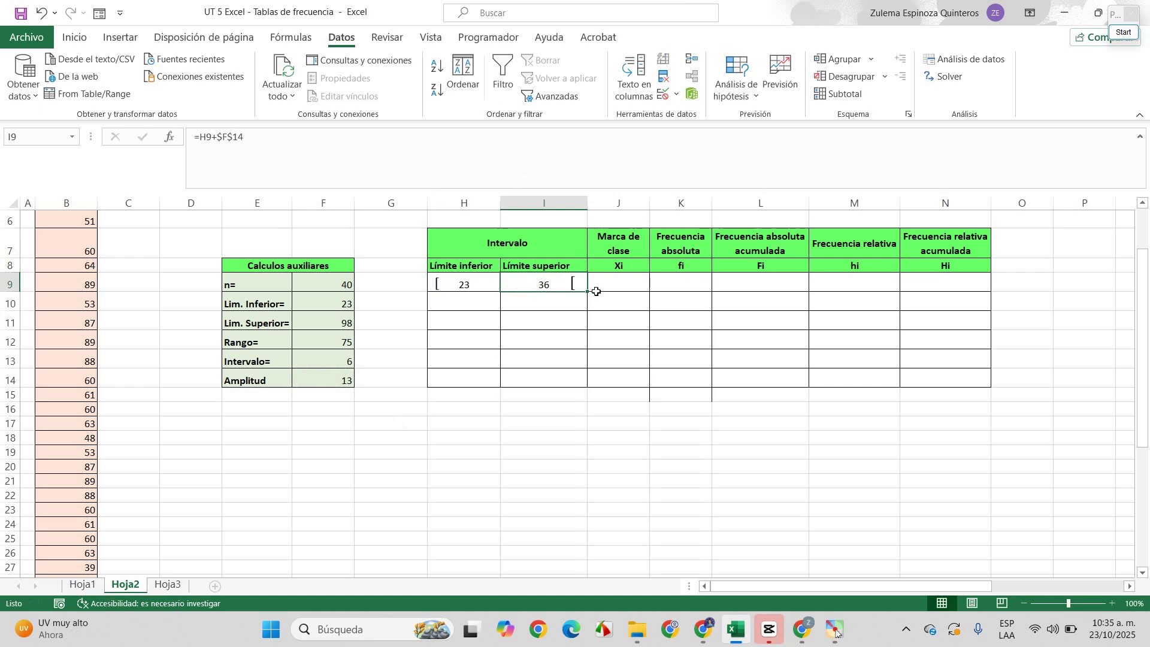
drag(588, 291, 594, 385)
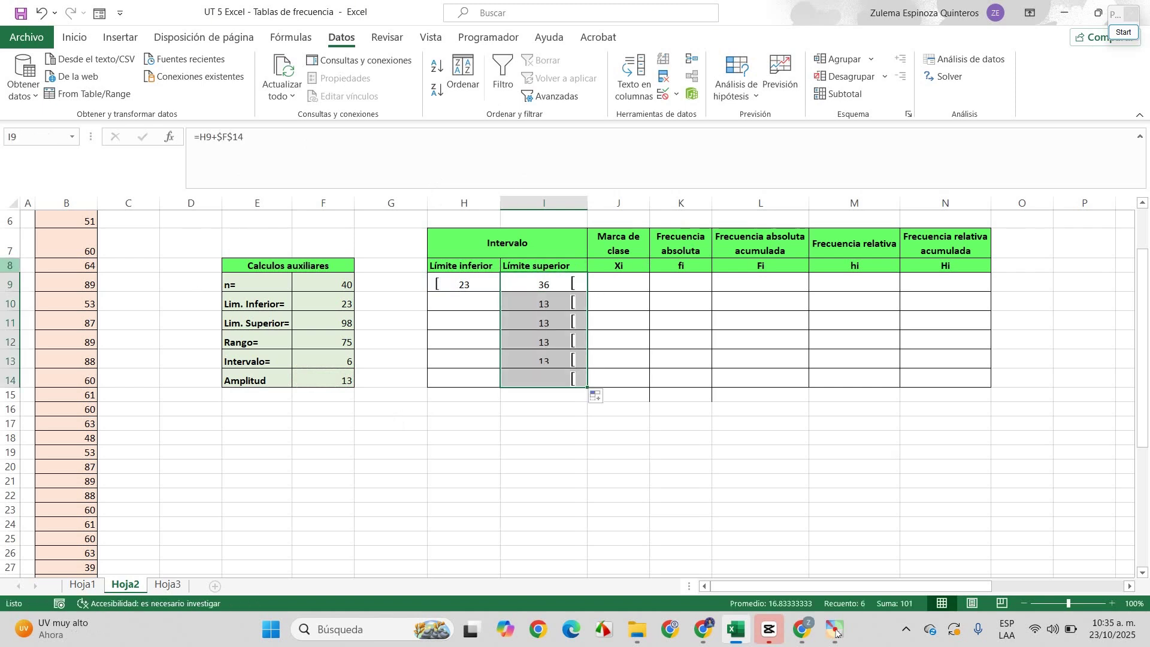
Set the second Límite inferior in H10 equal to the previous class's upper limit with =I9.
click(491, 304)
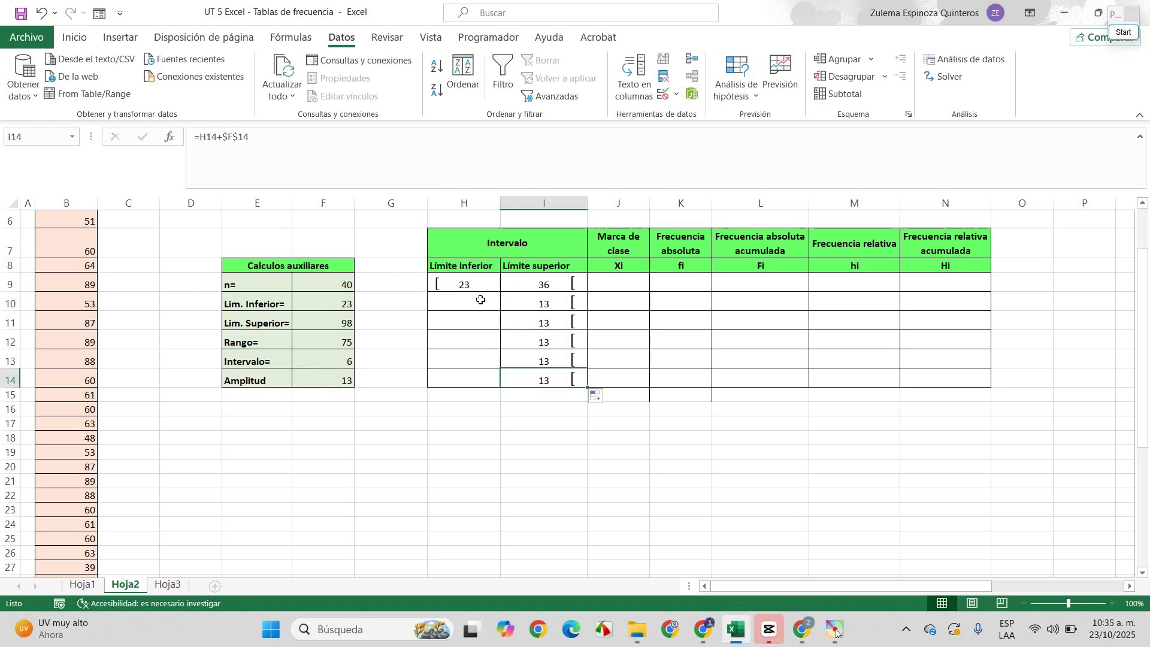
click(481, 300)
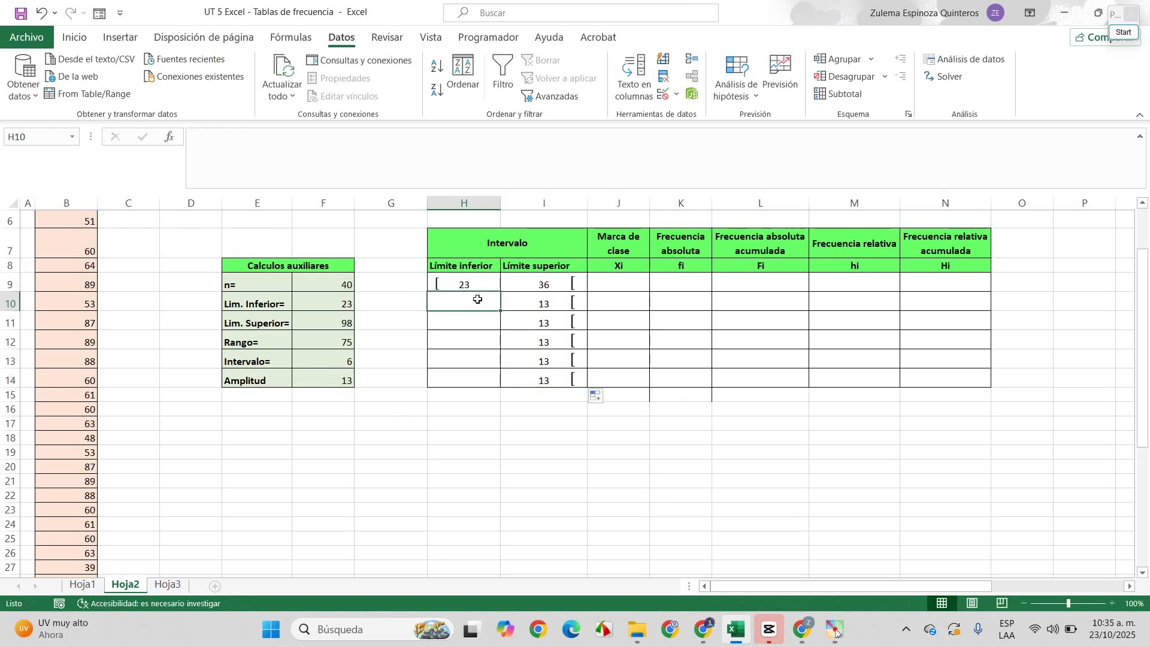
text(=)
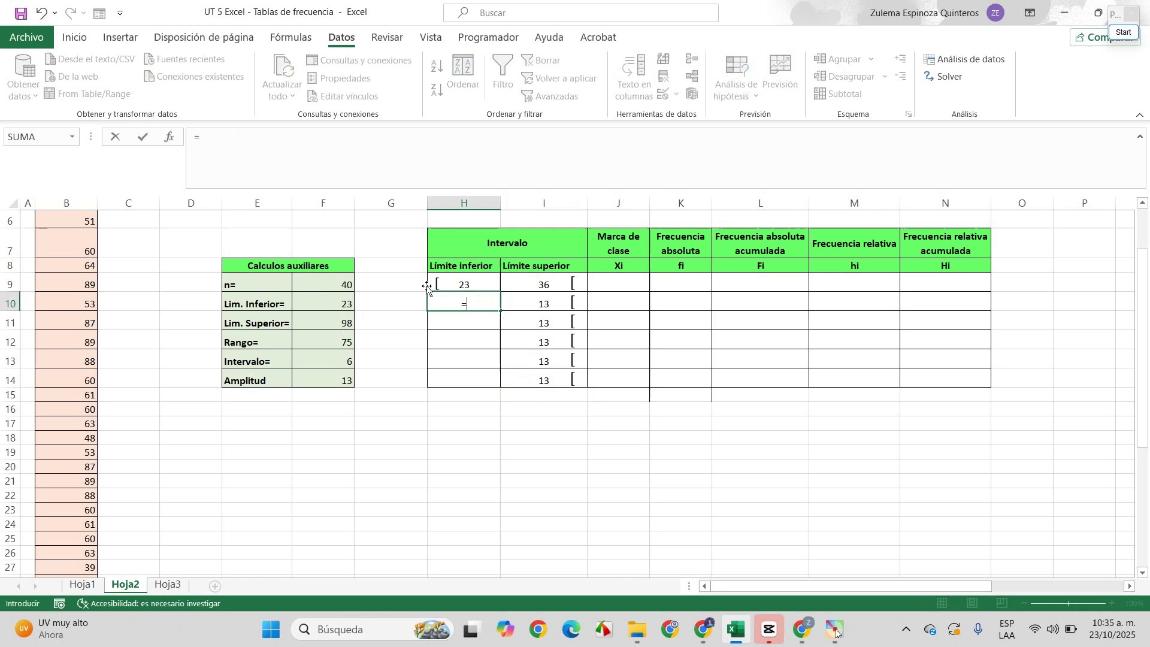
click(530, 284)
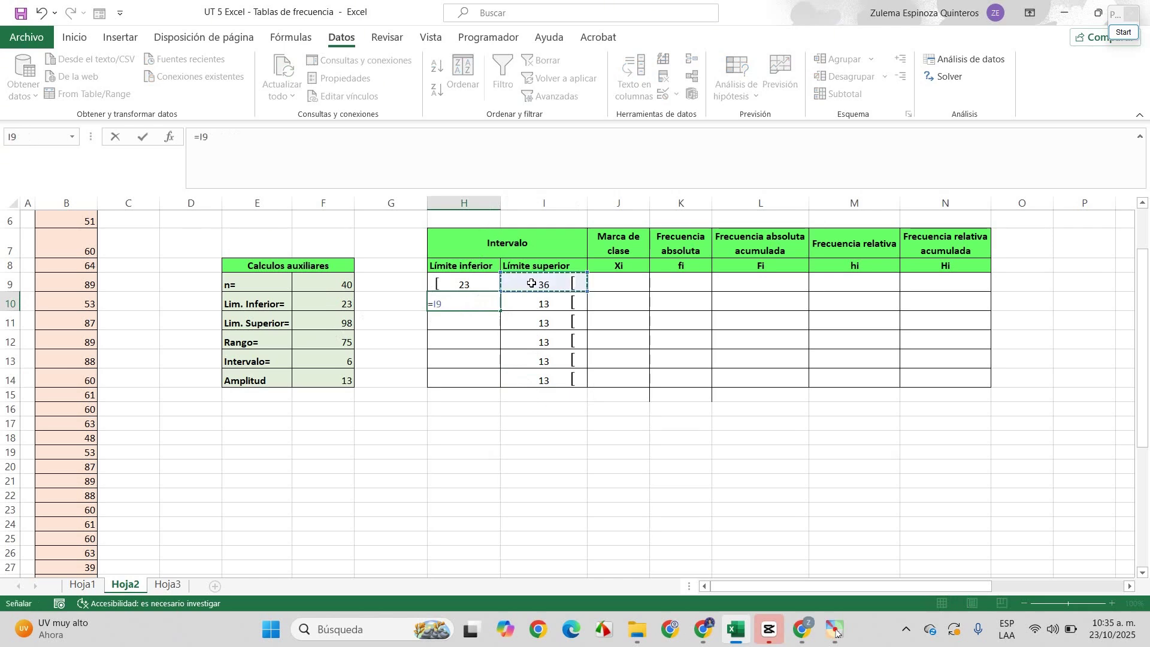
key(Return)
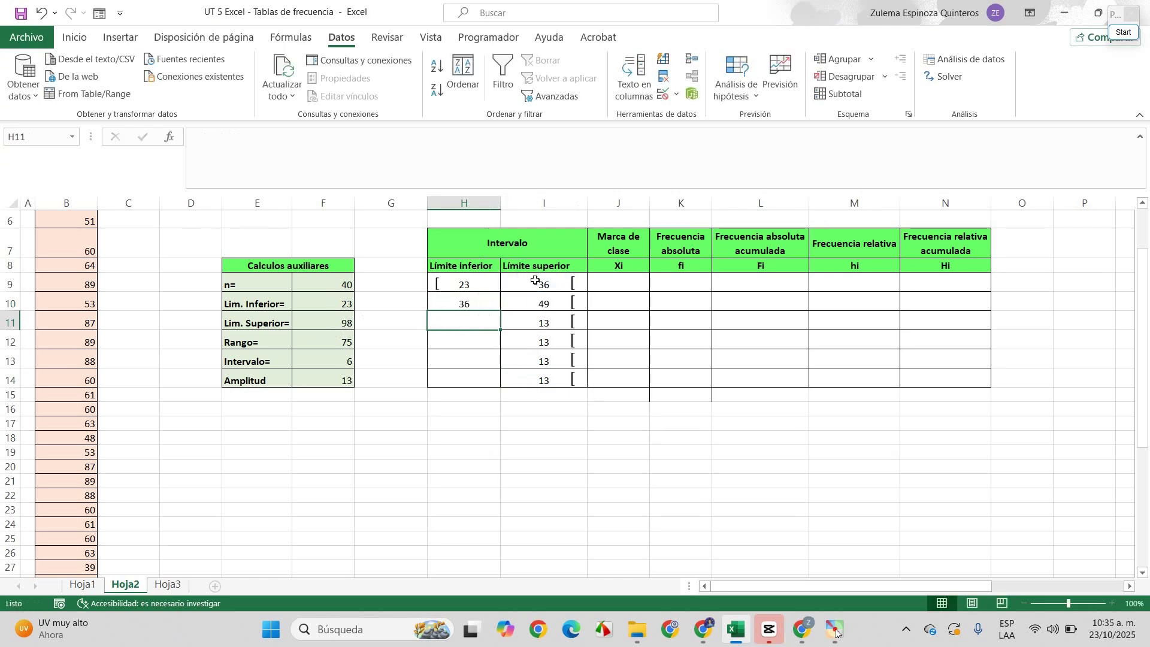
Review the formulas behind the first two lower limits and the first upper limit in H9, H10 and I9.
click(482, 287)
click(299, 152)
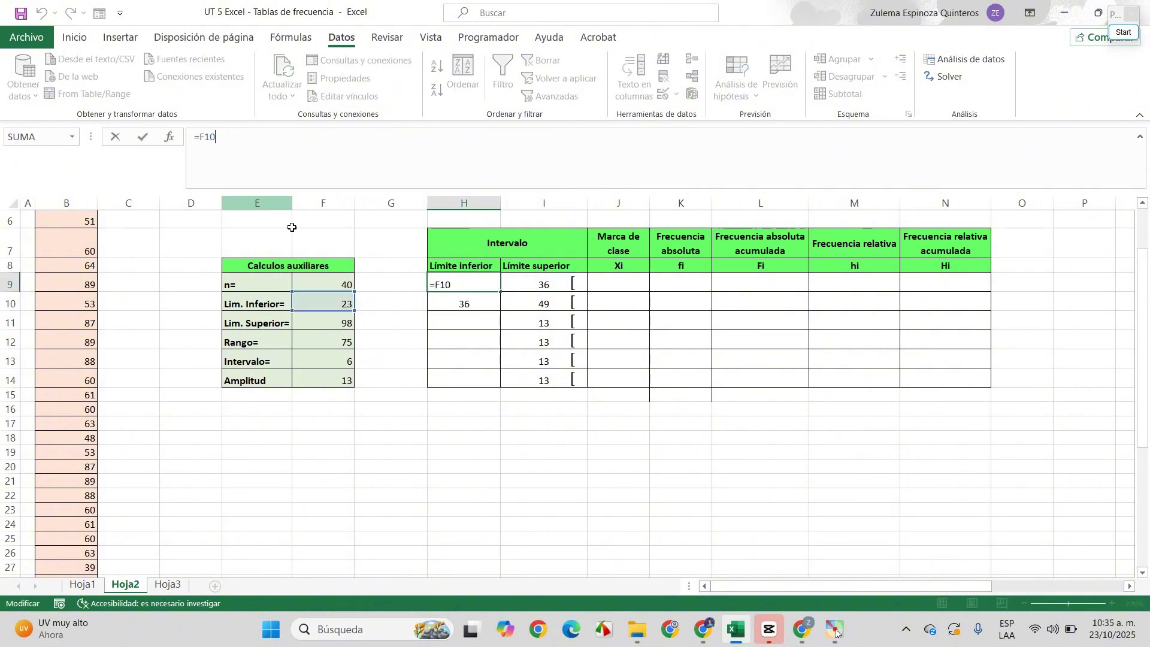
click(466, 301)
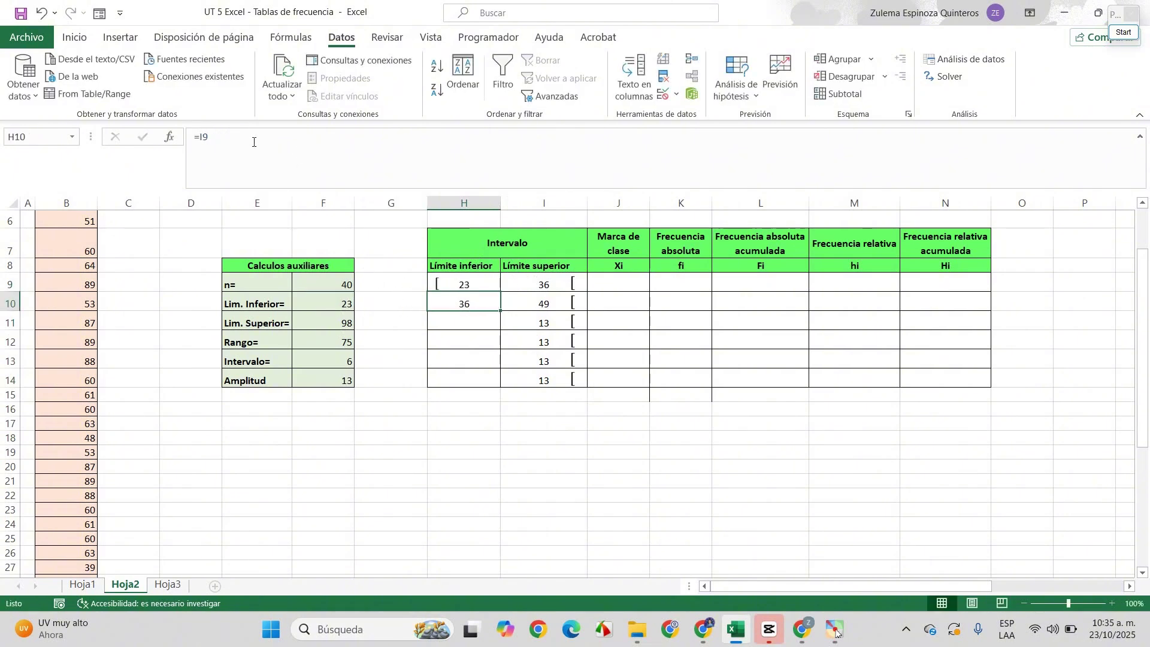
click(253, 142)
click(477, 335)
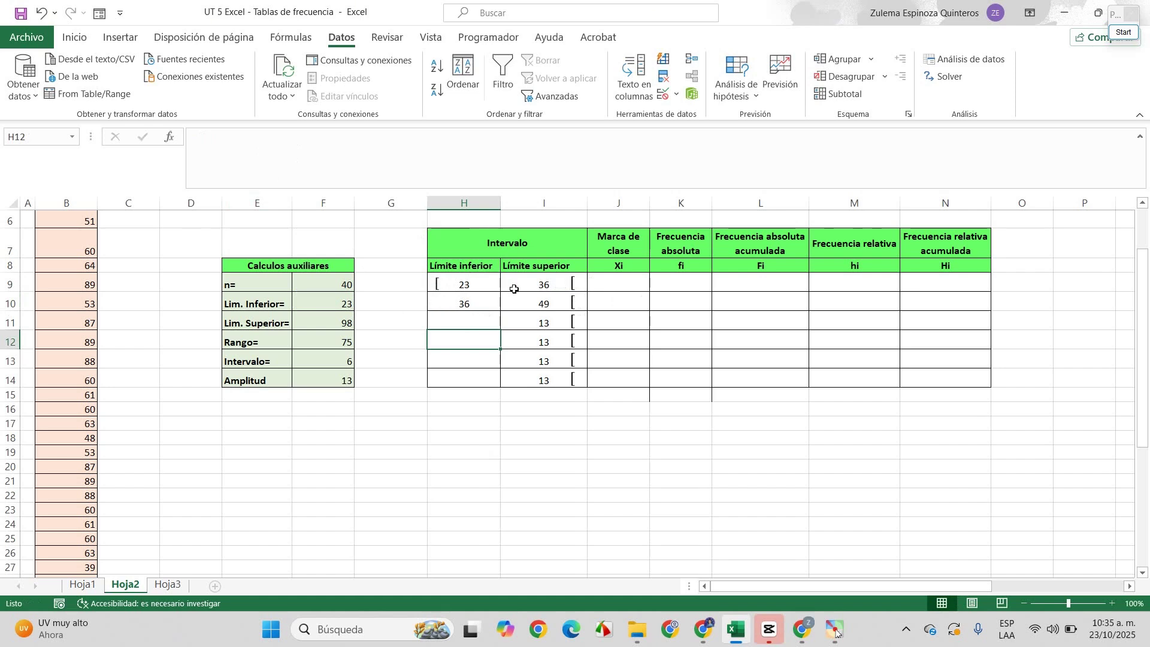
click(478, 286)
click(550, 281)
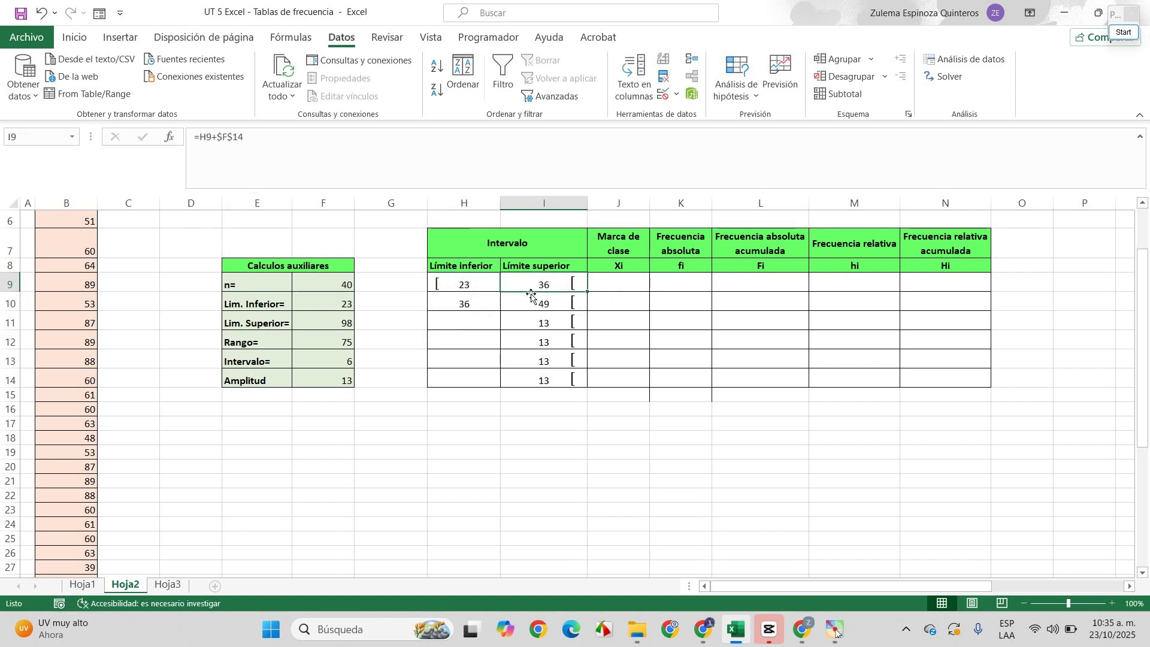
Copy the opening bracket image from H9 into H10 and align it under the one above.
click(436, 285)
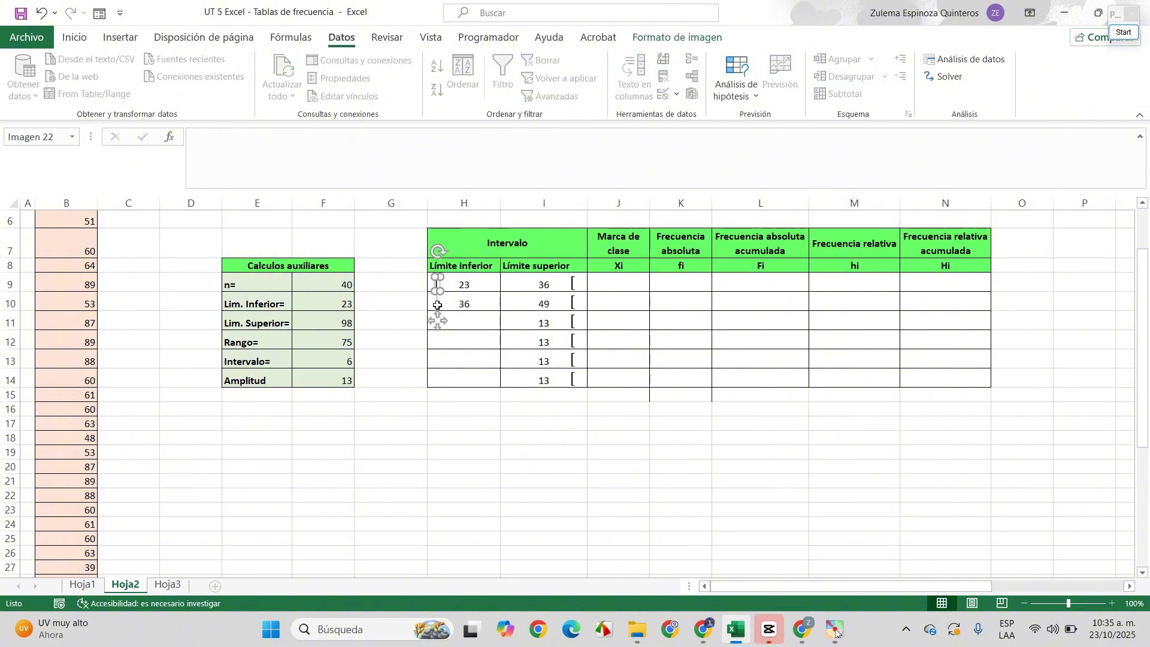
click(445, 300)
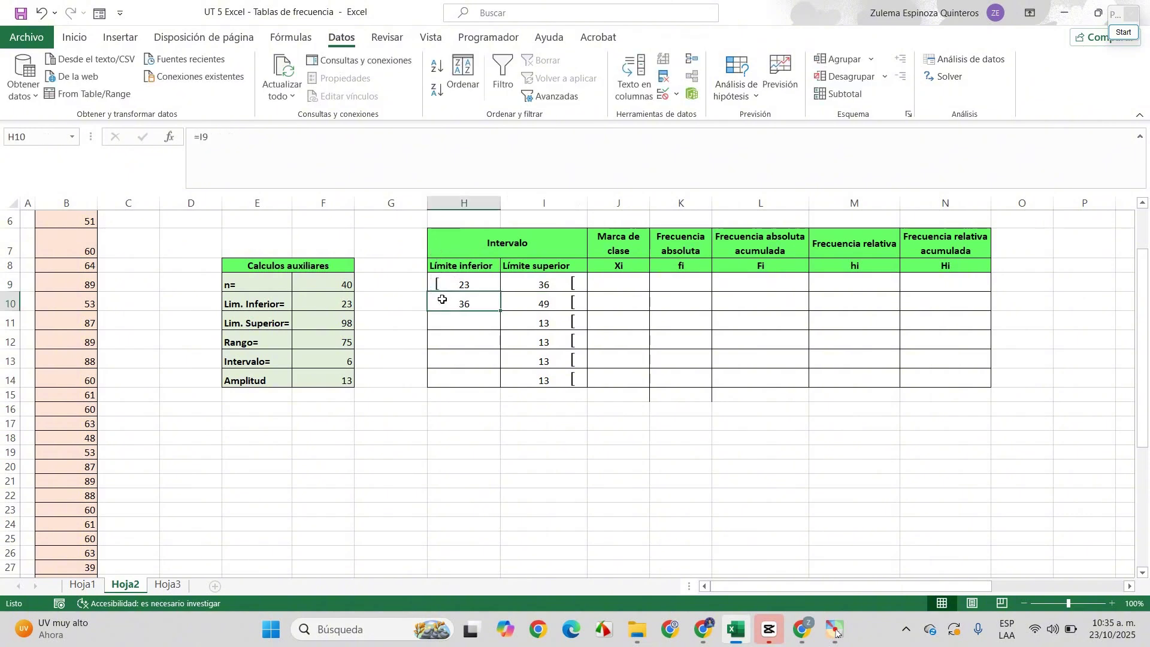
key(ctrl+v)
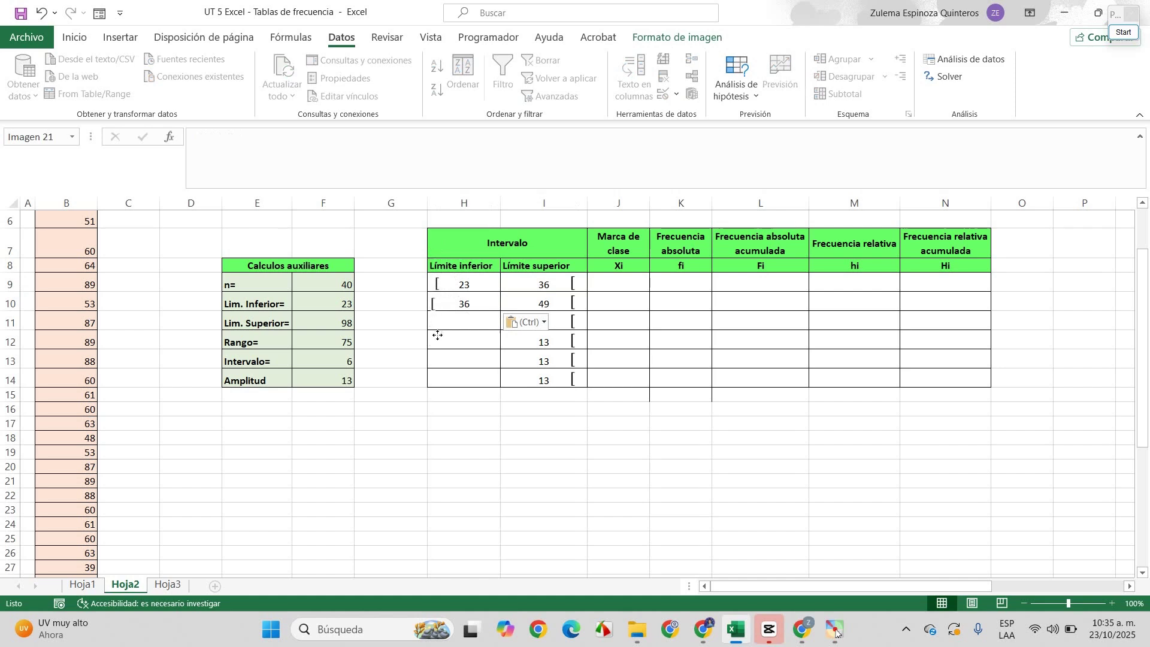
drag(438, 335, 442, 334)
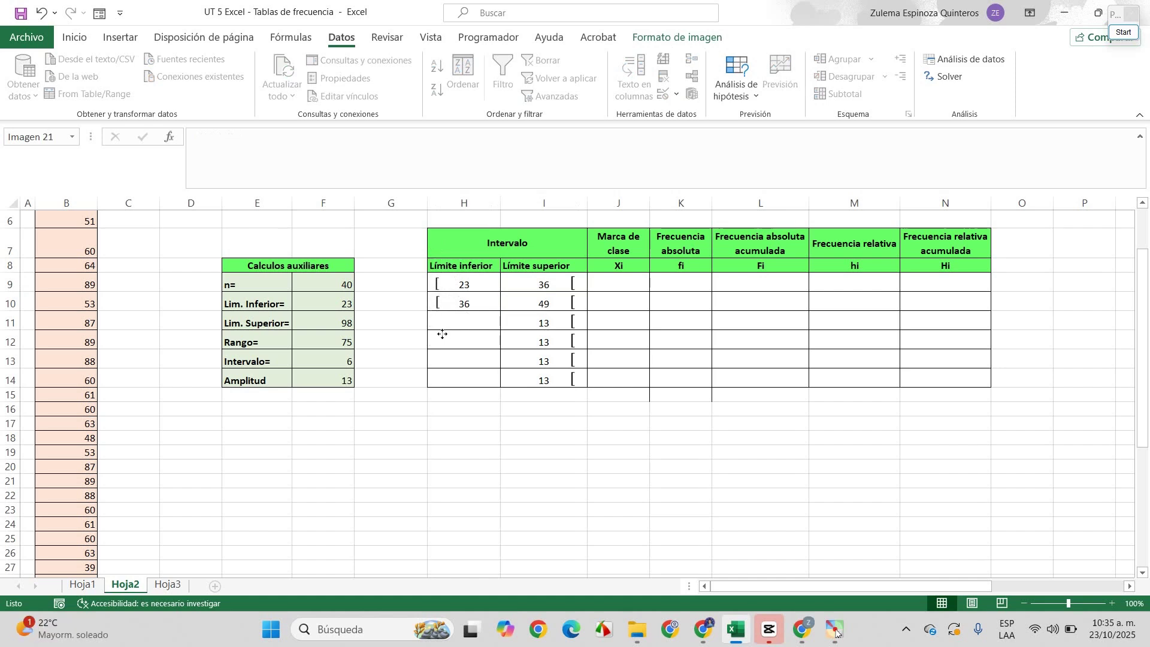
click(491, 305)
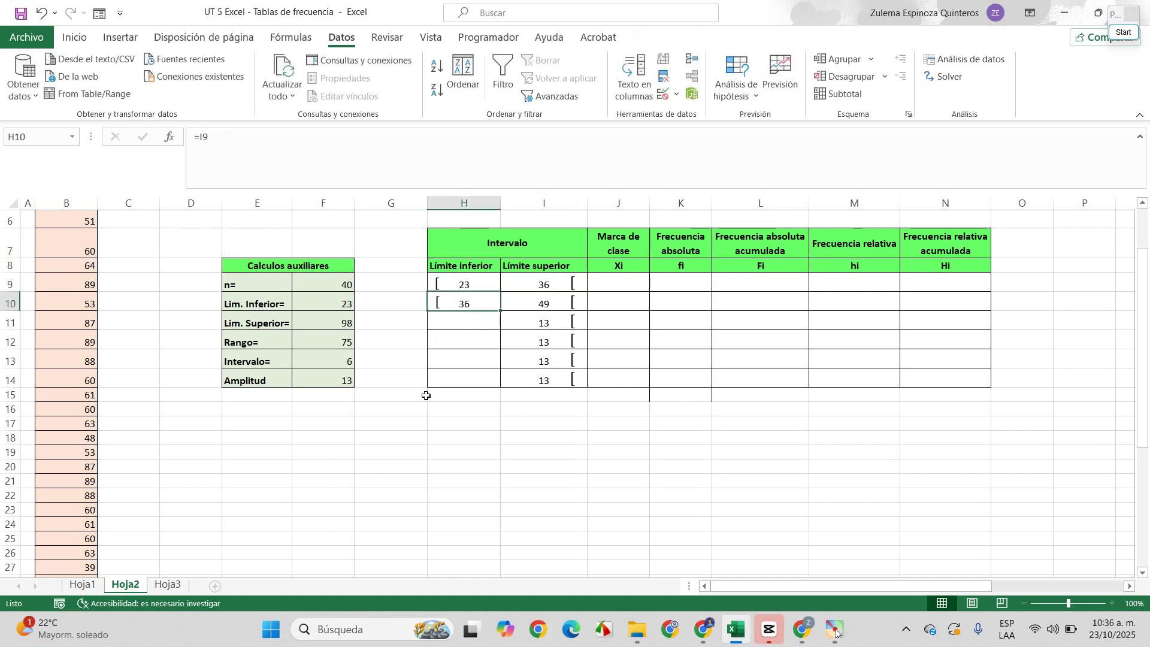
Fill the Límite inferior formula and its bracket from H10 down through H14, then select the Intervalo columns.
click(539, 304)
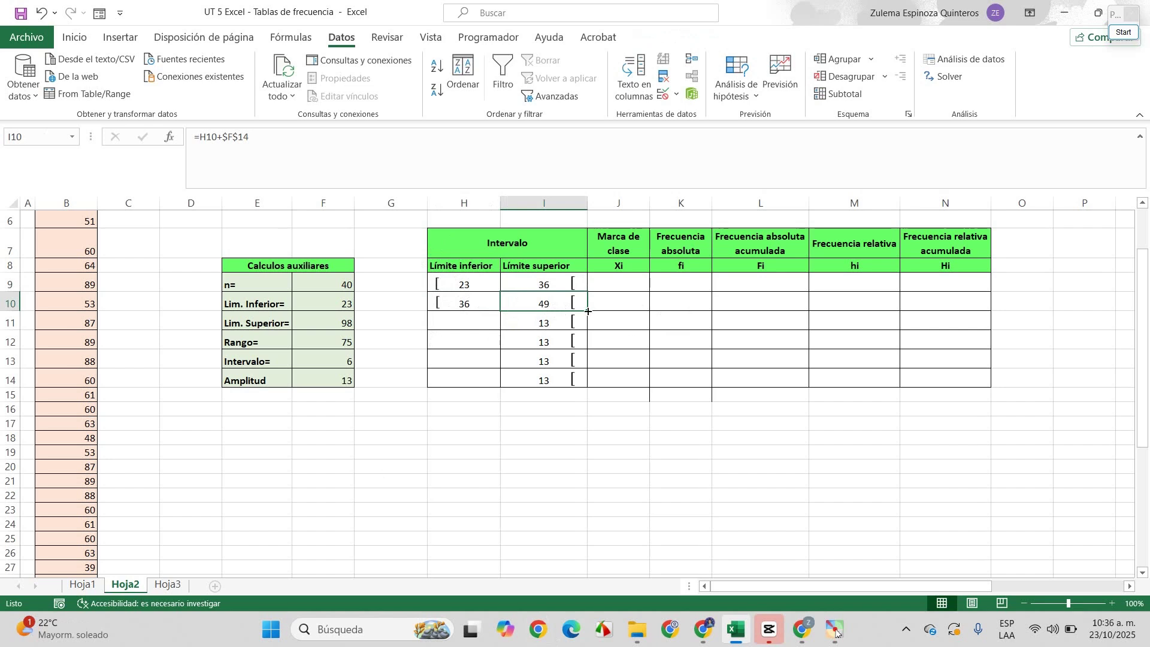
click(483, 325)
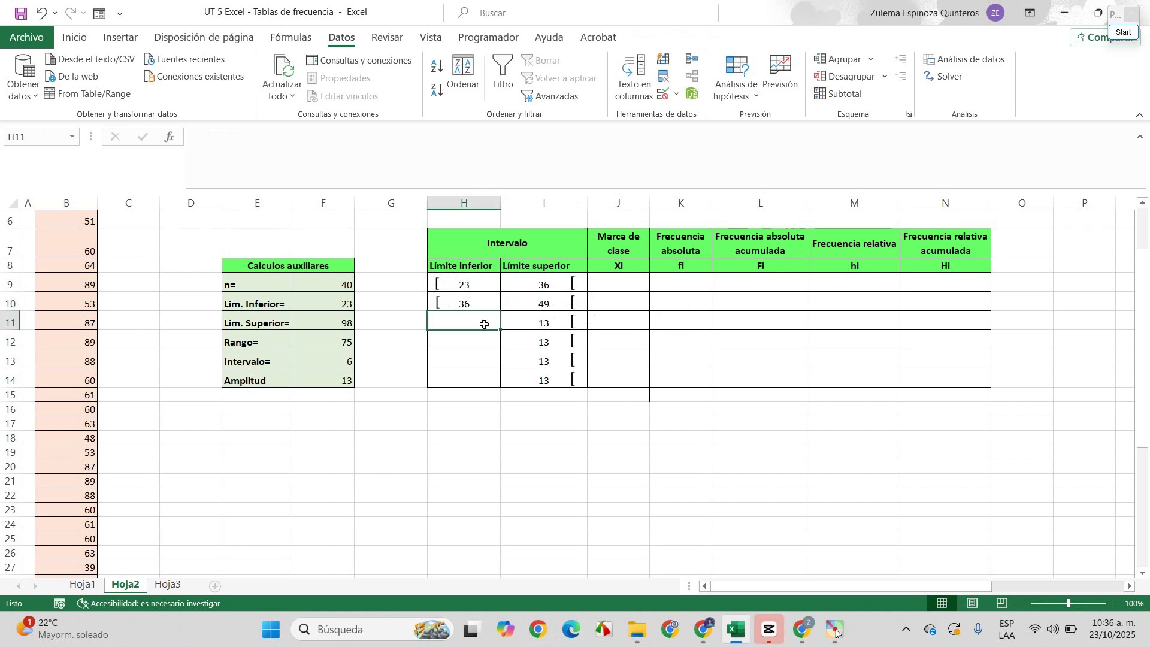
click(485, 303)
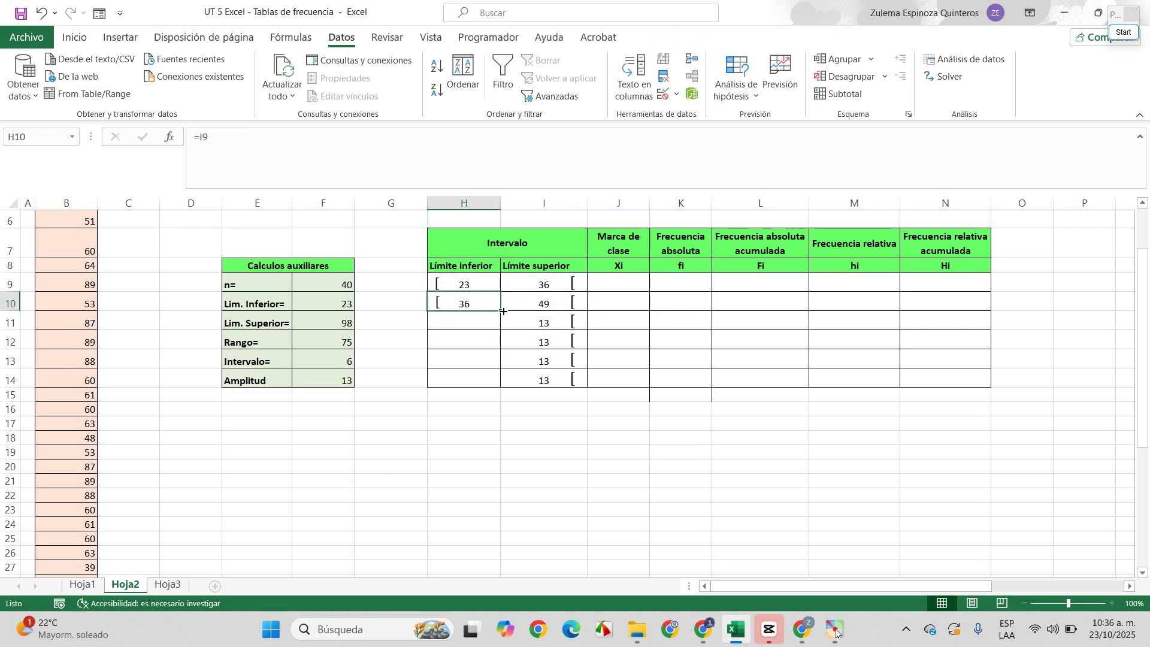
drag(501, 311, 499, 394)
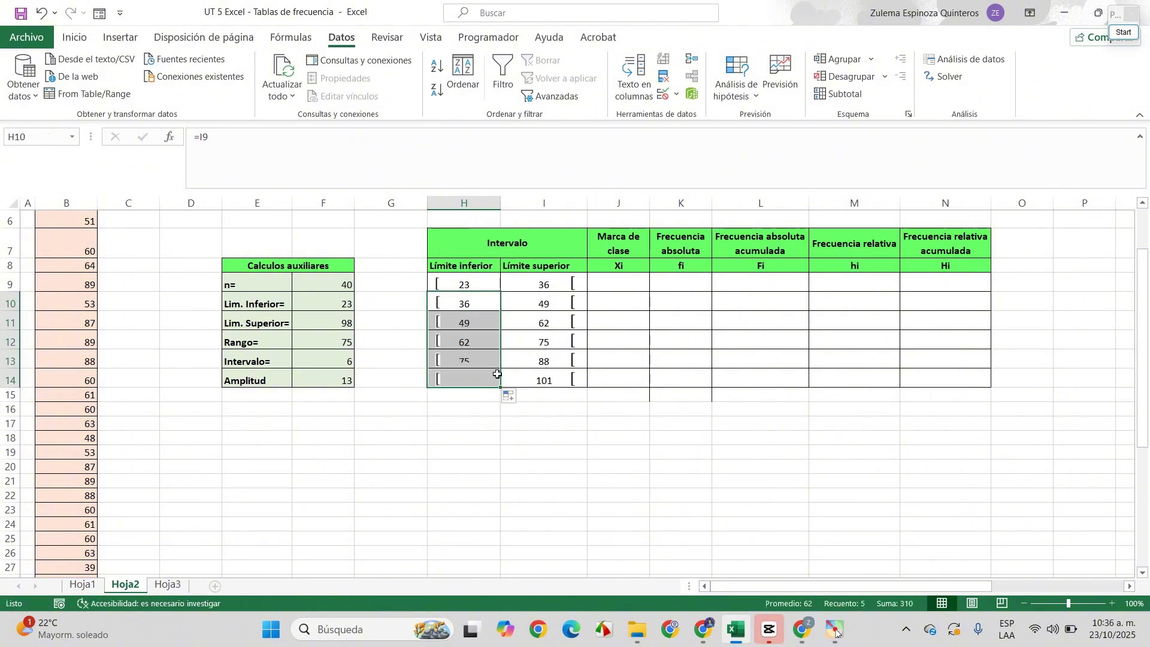
click(738, 373)
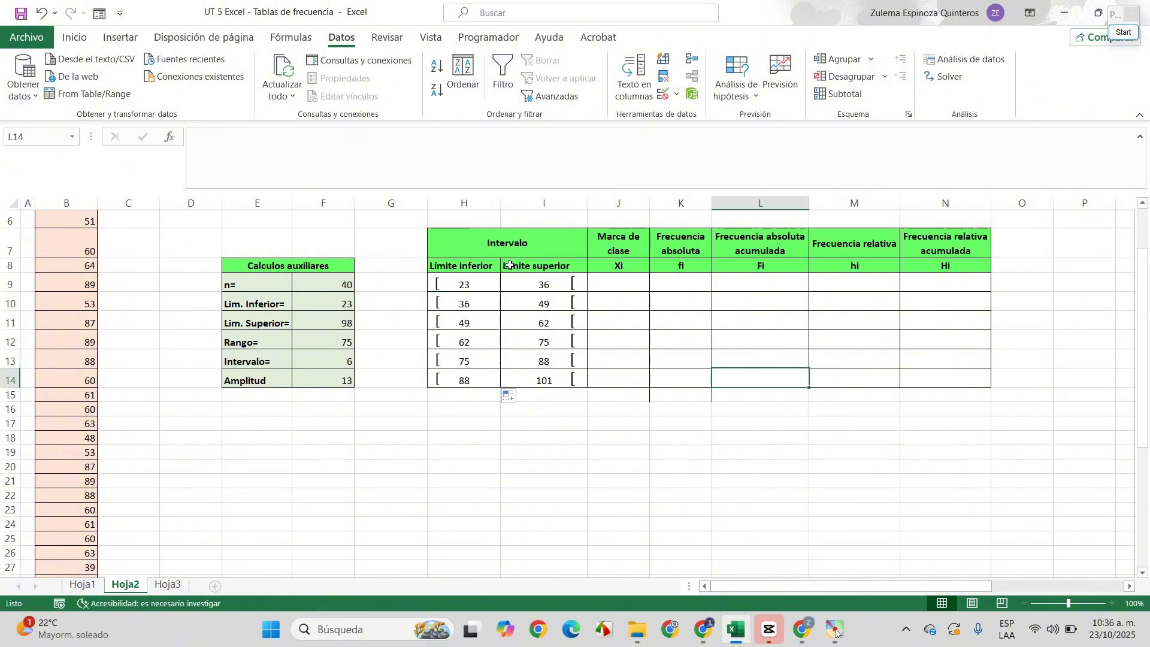
drag(516, 244, 514, 393)
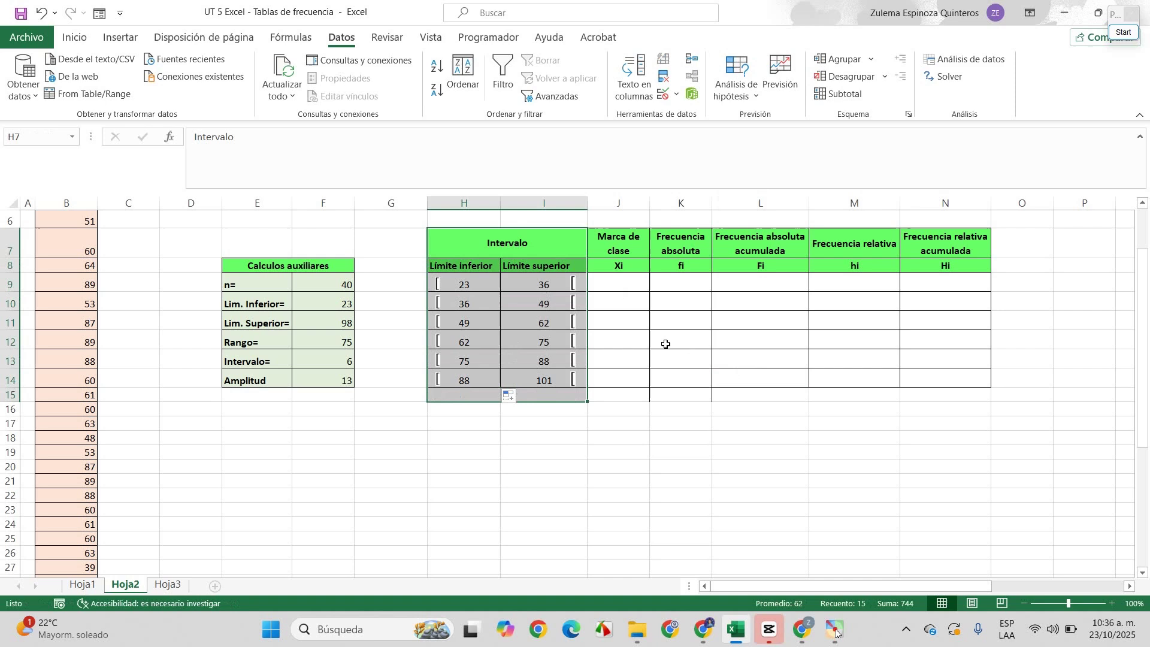
Calculate the first Marca de clase in J9 as the average of its class limits with =PROMEDIO(H9:I9).
click(614, 280)
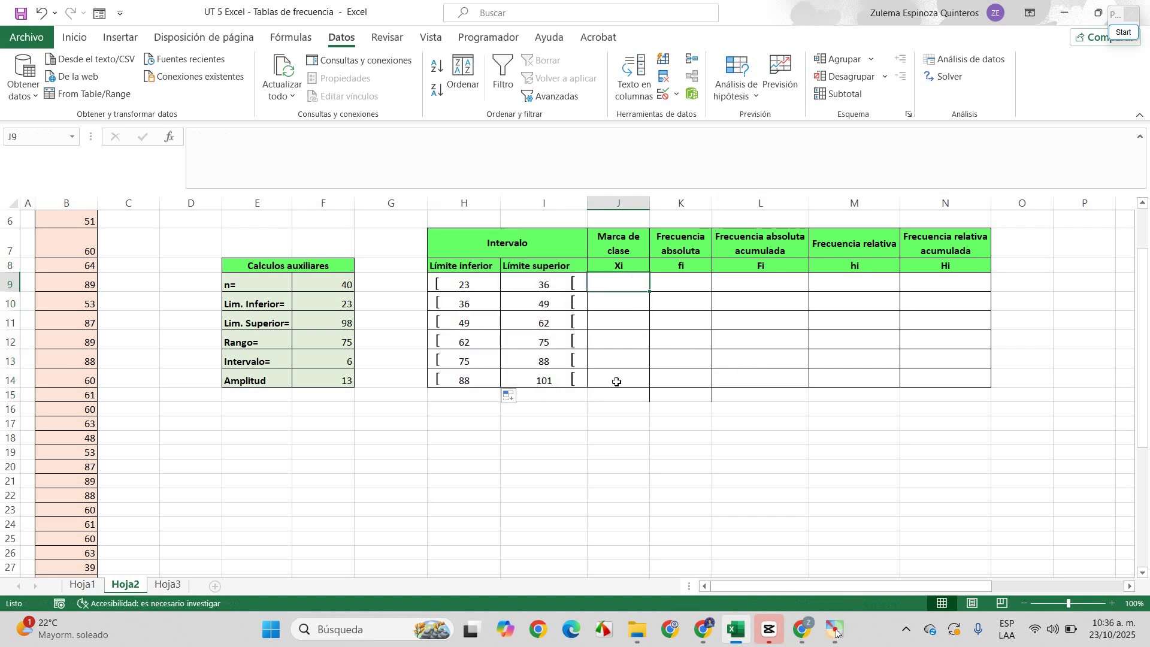
text(=)
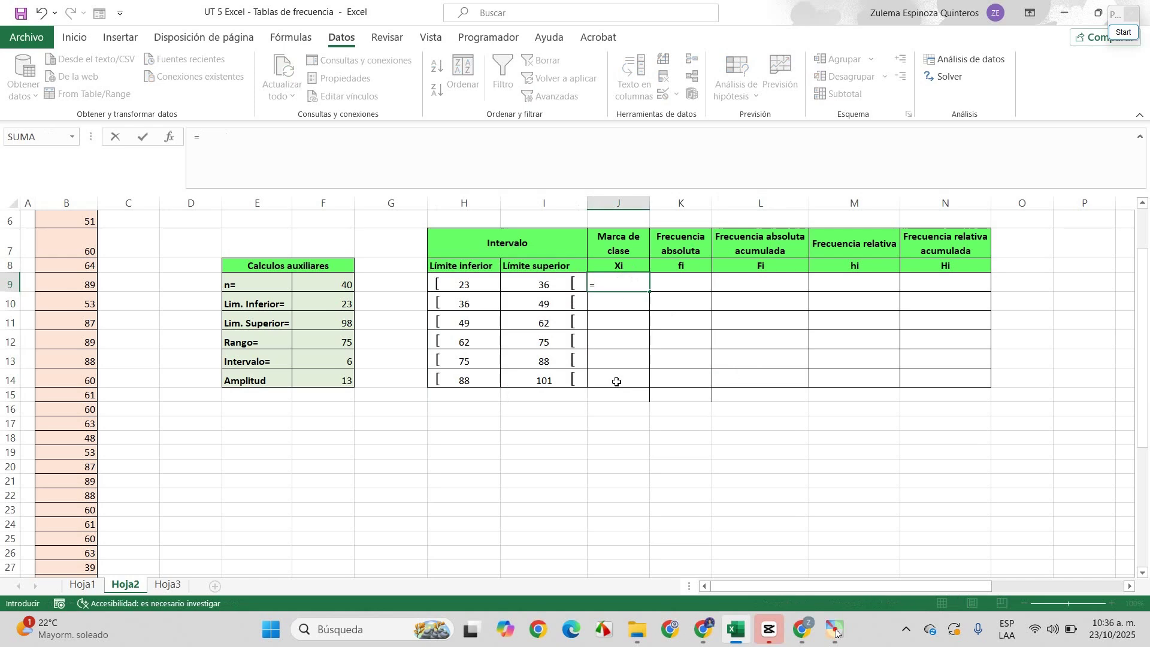
text(PRO)
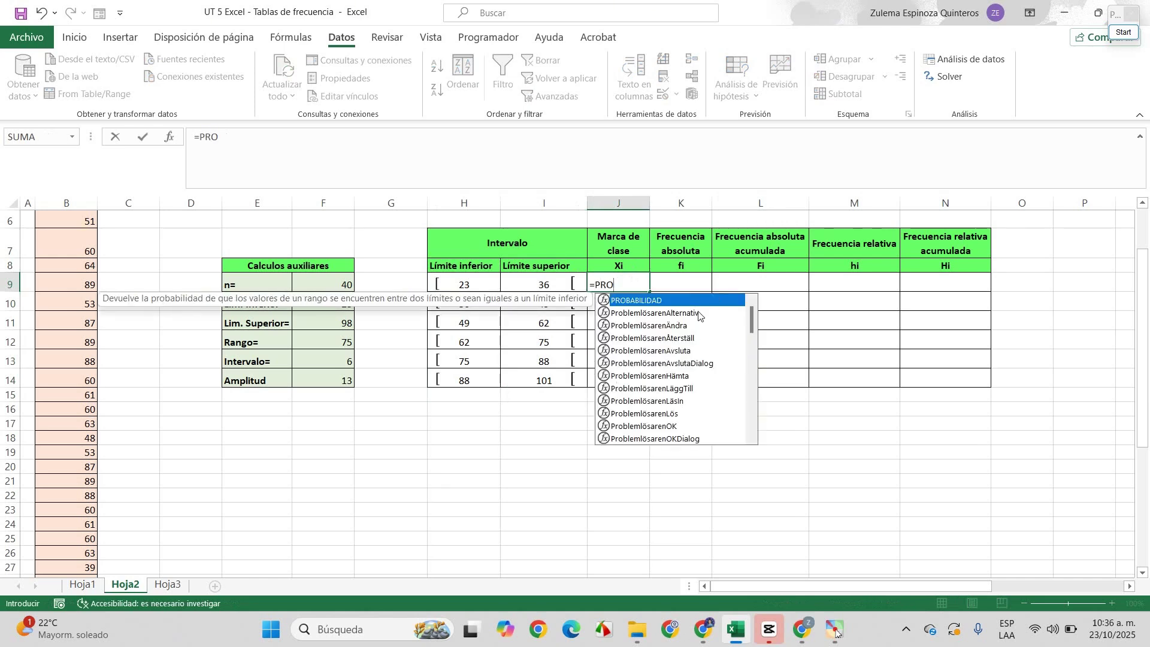
text(MEDI)
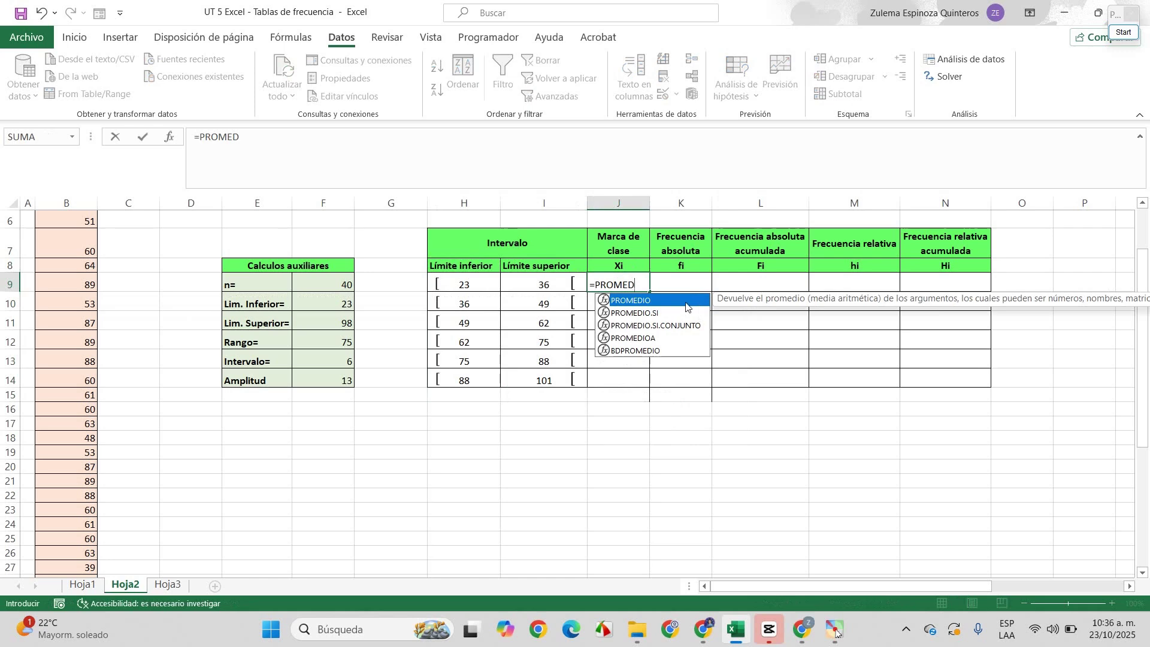
double_click(687, 307)
drag(479, 281, 536, 283)
key(Return)
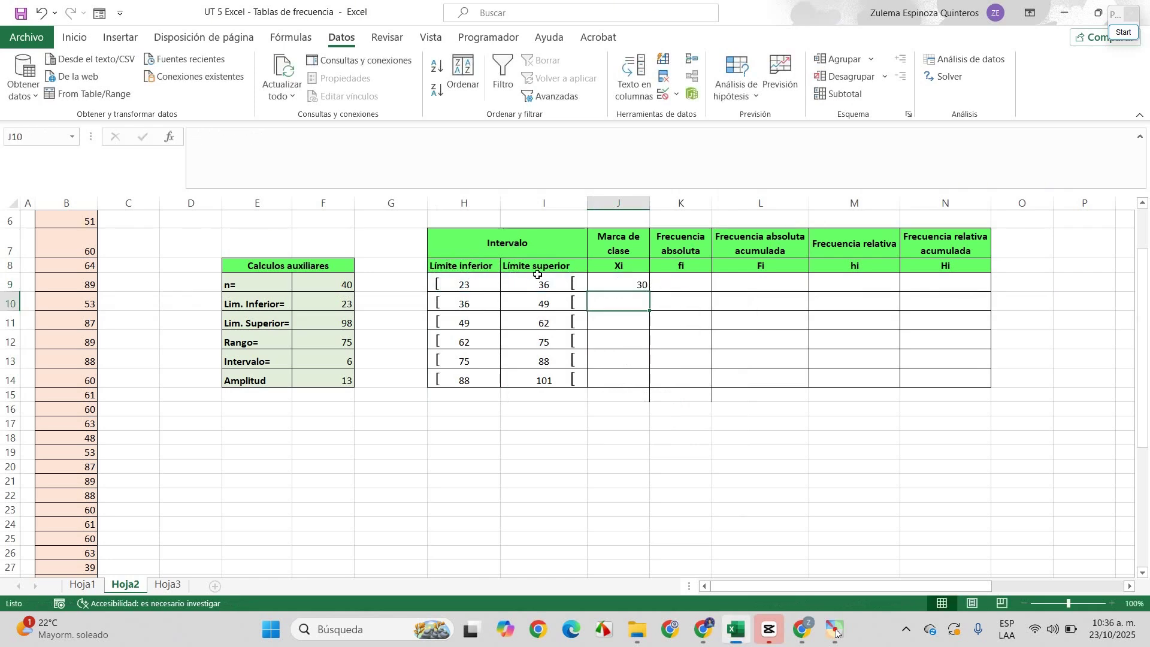
Fill the PROMEDIO formula from J9 down through J14.
click(645, 283)
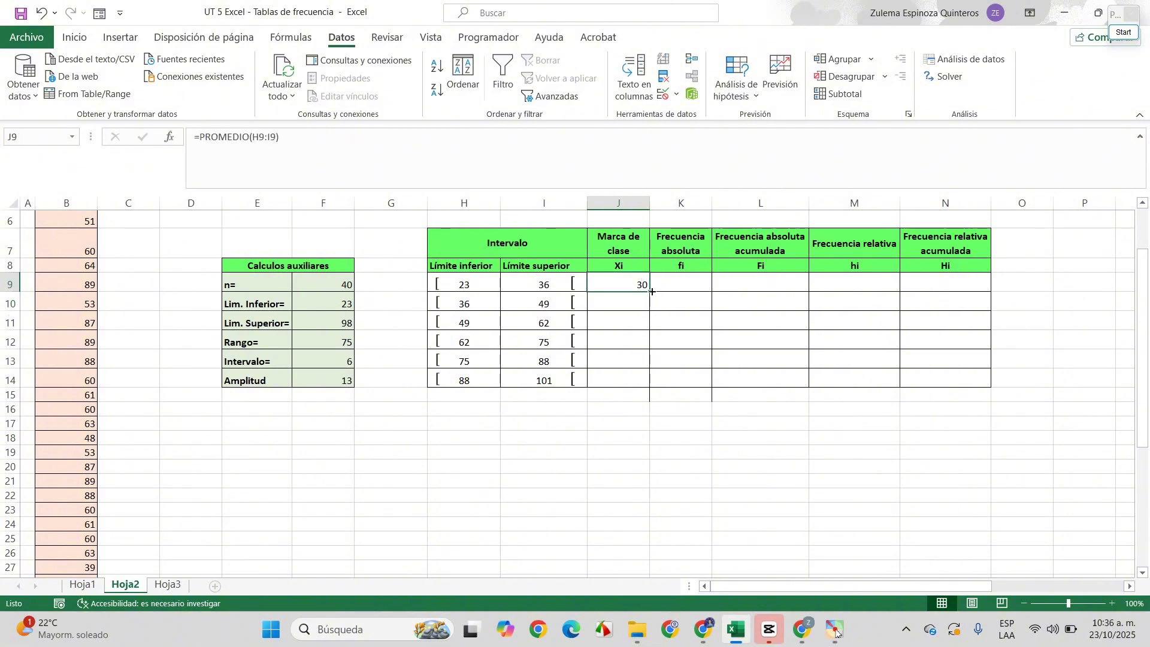
double_click(650, 293)
click(636, 398)
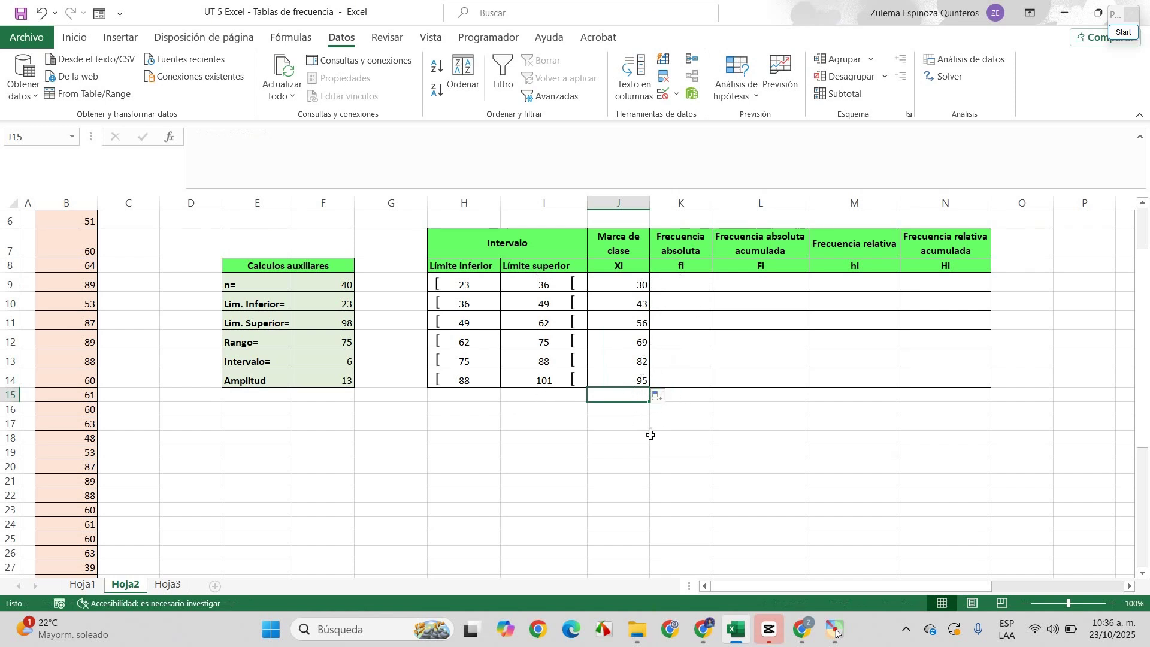
Clear the filled class marks in J10:J14, keeping the J9 formula.
drag(608, 299, 609, 389)
key(Delete)
click(635, 300)
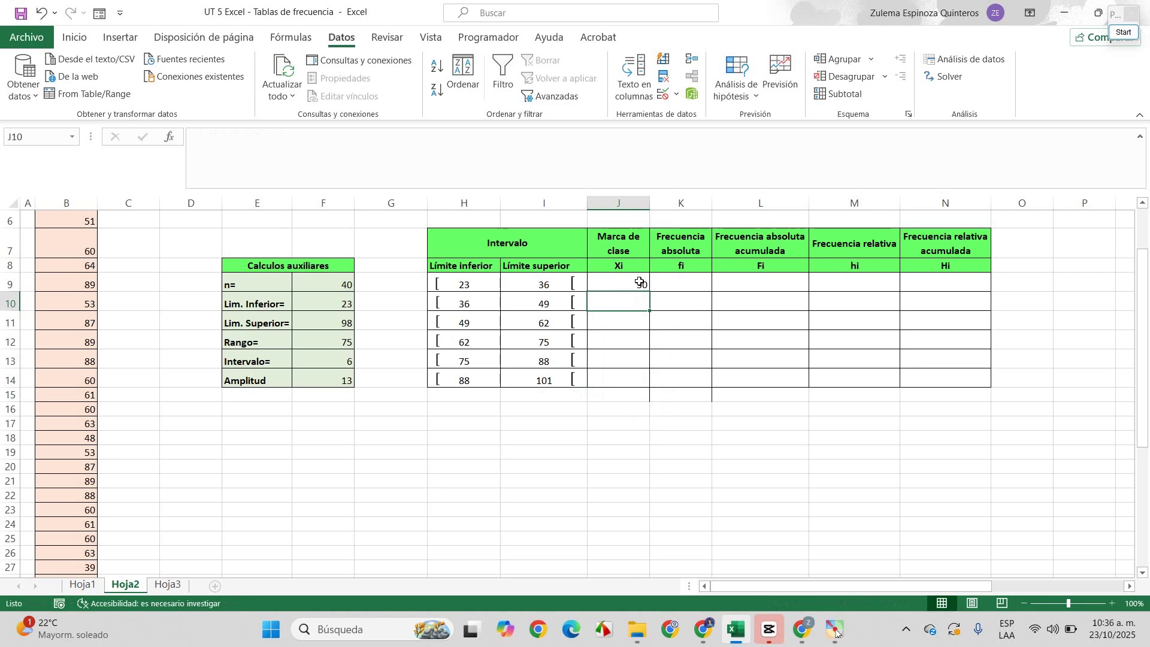
click(637, 281)
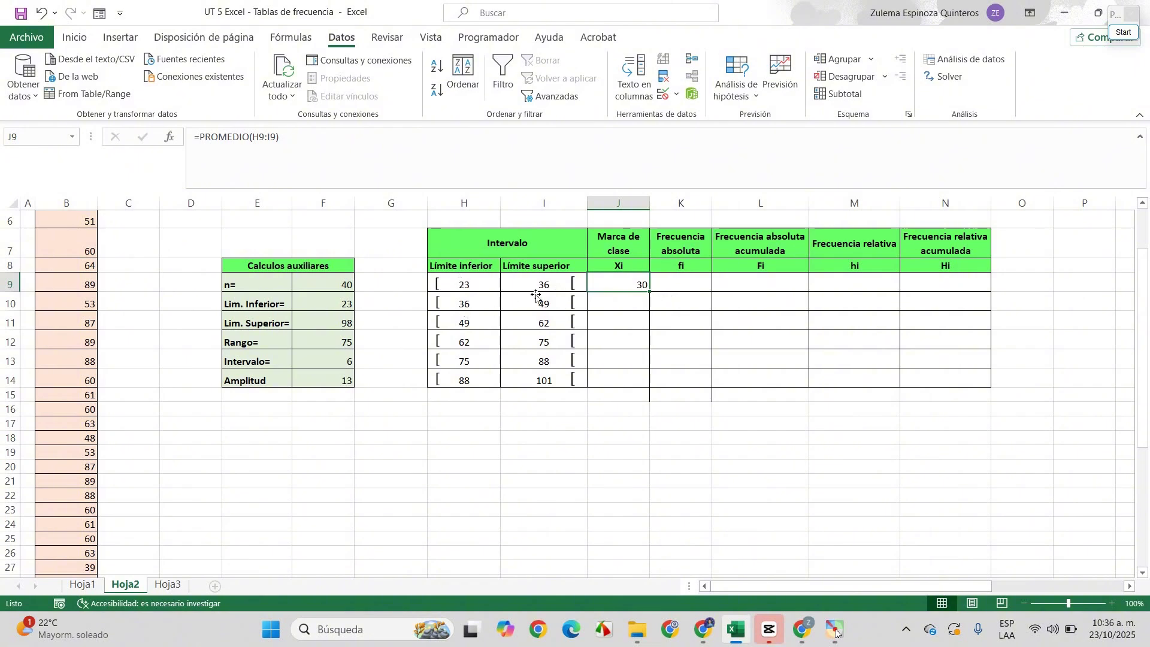
Calculate the second Marca de clase in J10 with =J9+$F$14 and fill it down through J14.
click(623, 308)
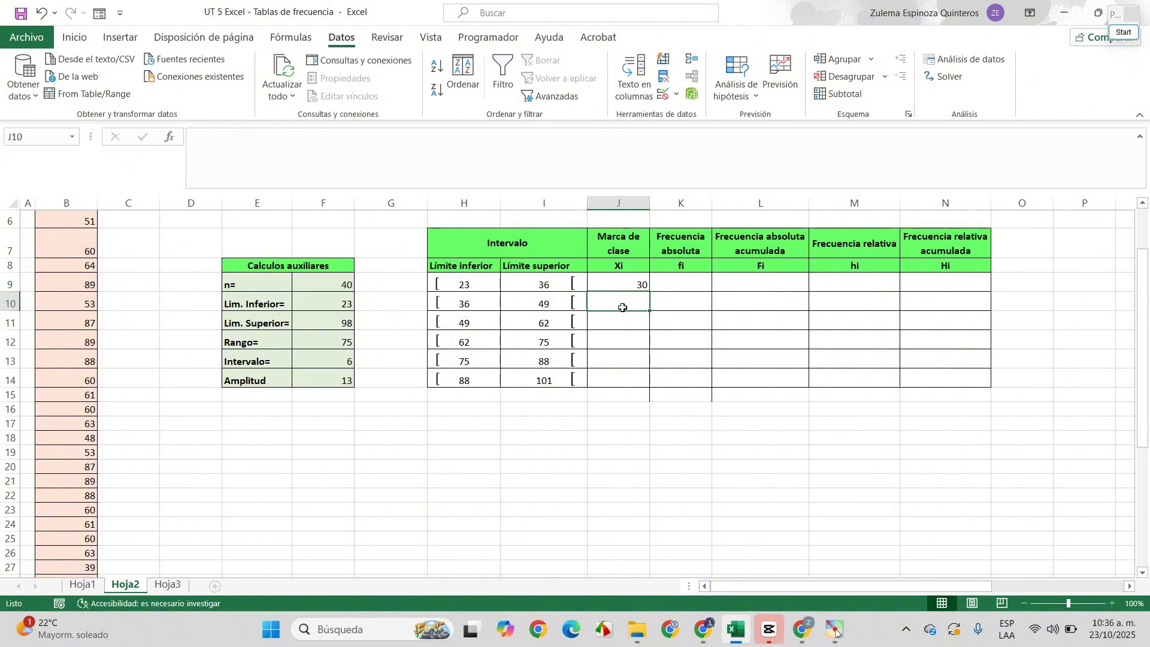
text(=)
click(640, 283)
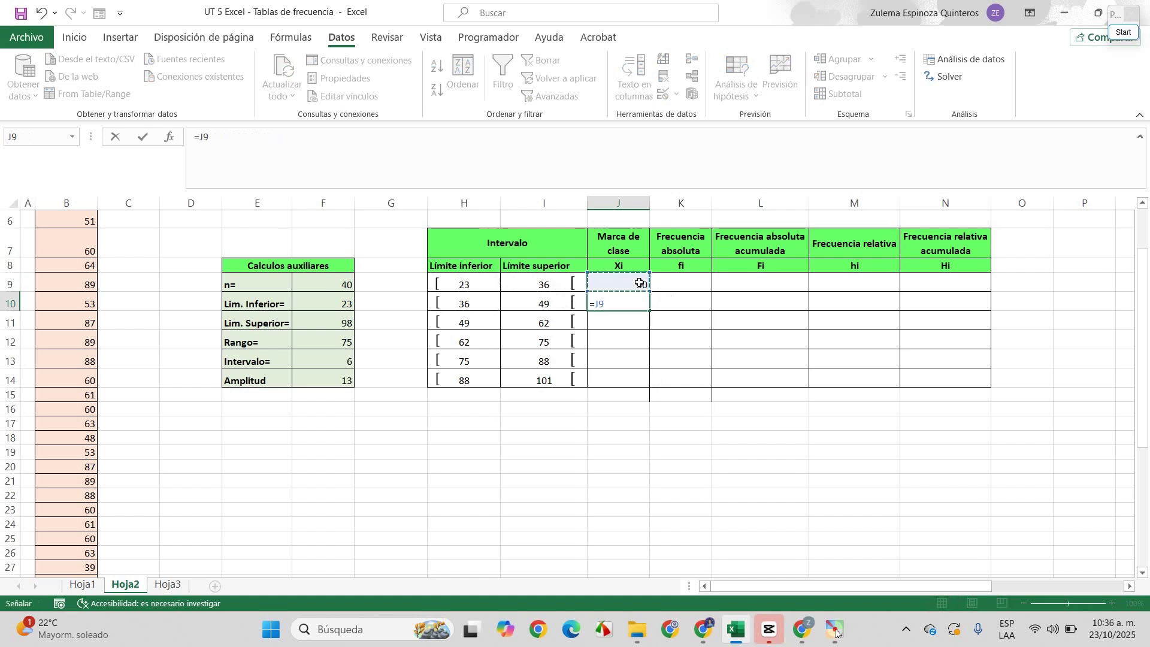
text(+)
click(343, 386)
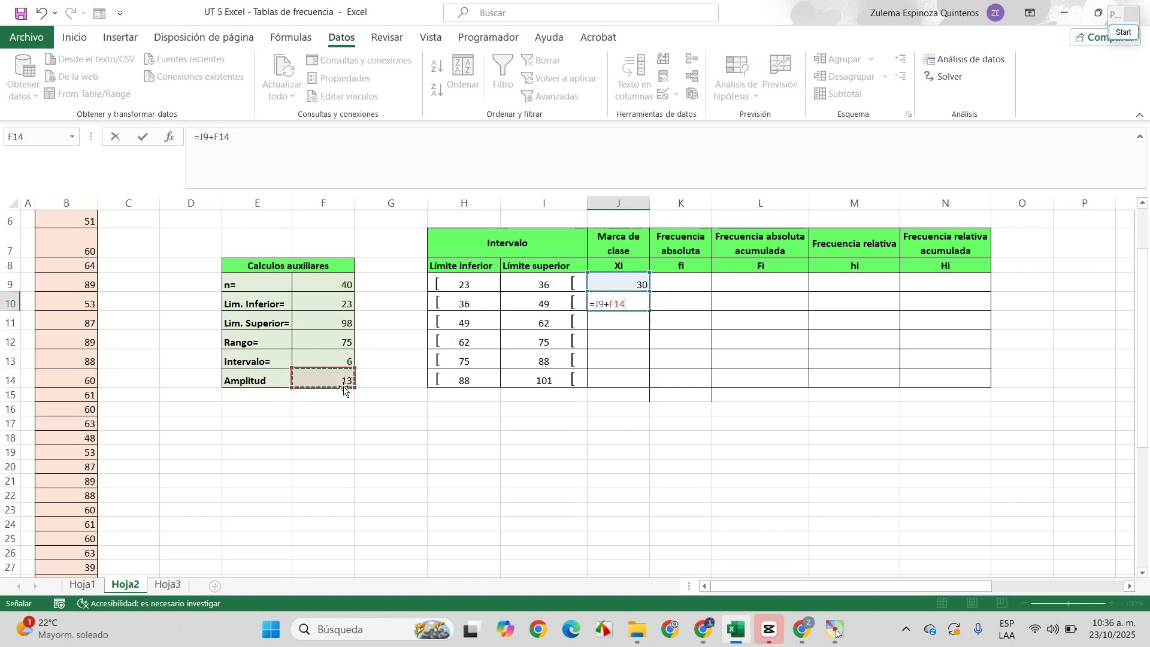
key(F4)
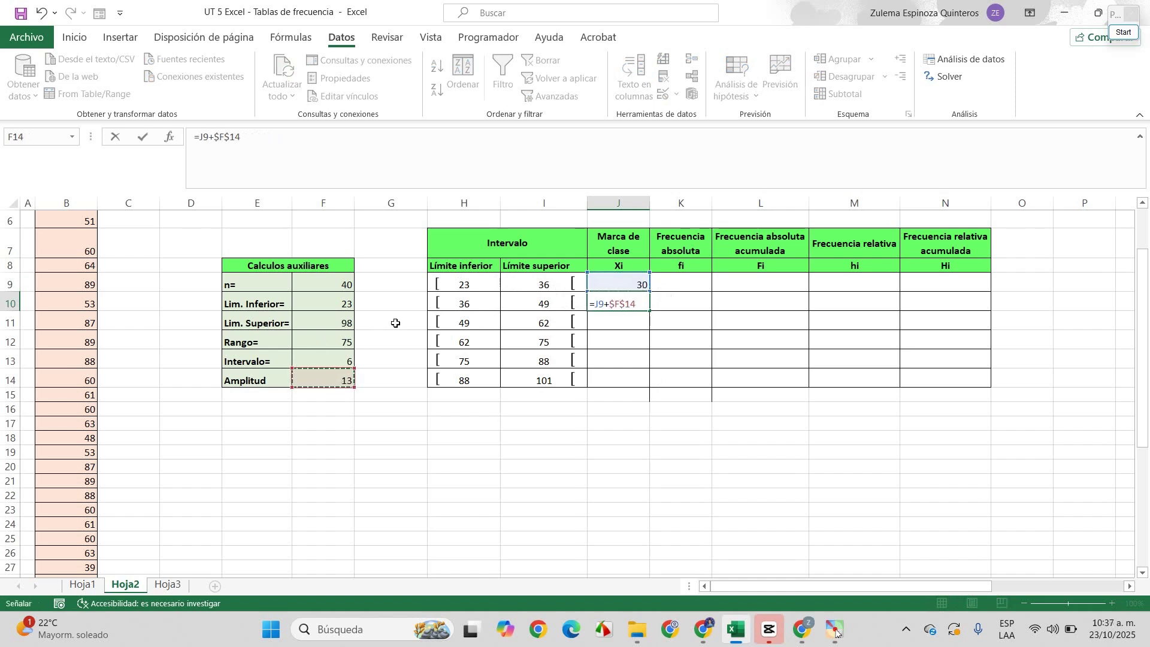
key(Return)
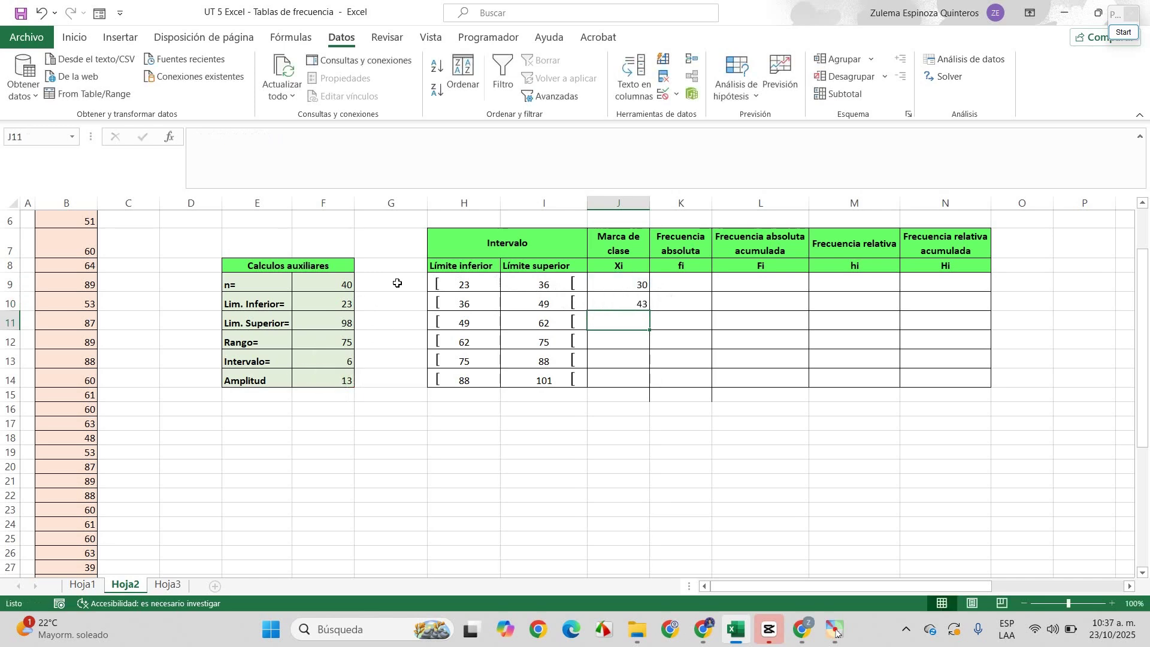
click(626, 302)
drag(650, 312, 640, 392)
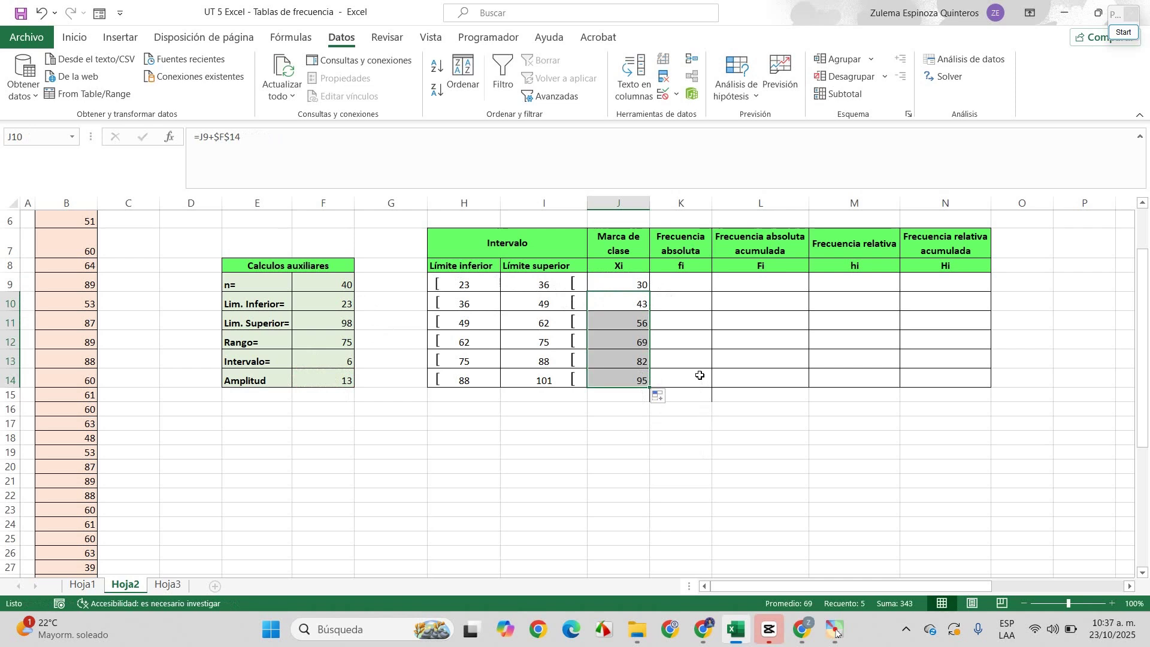
Start a CONTAR.SI.CONJUNTO formula for the first Frecuencia absoluta in K9, using the NOTAS scores B6:B45 as the first criteria range.
click(684, 297)
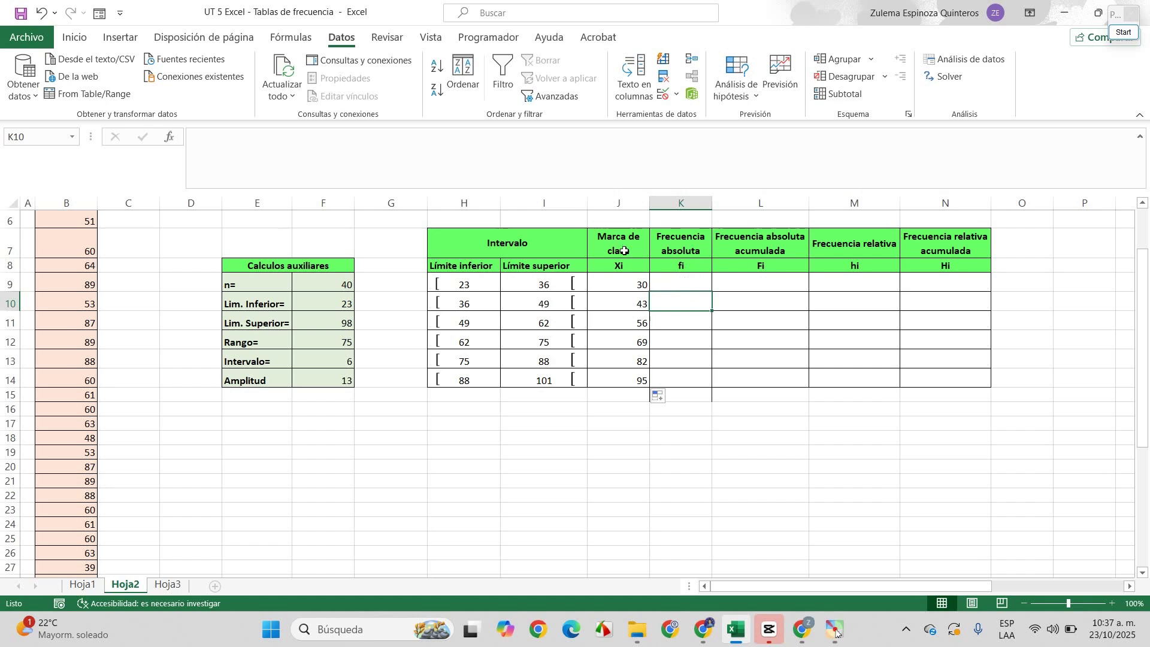
click(681, 284)
text(=)
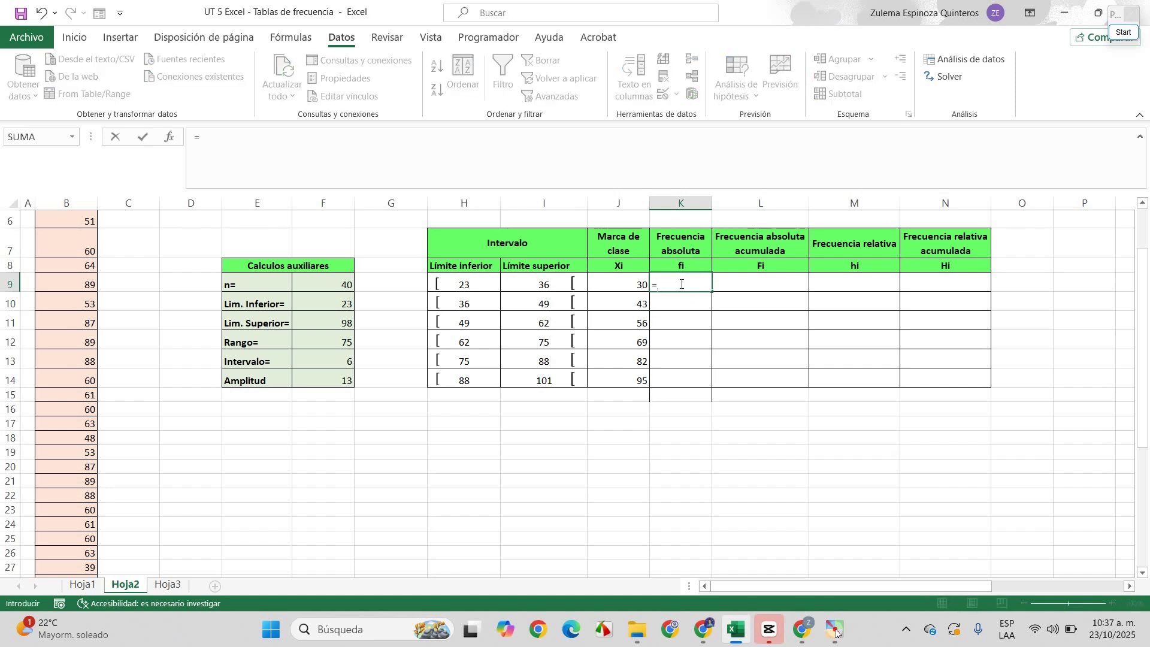
text(CONTAR)
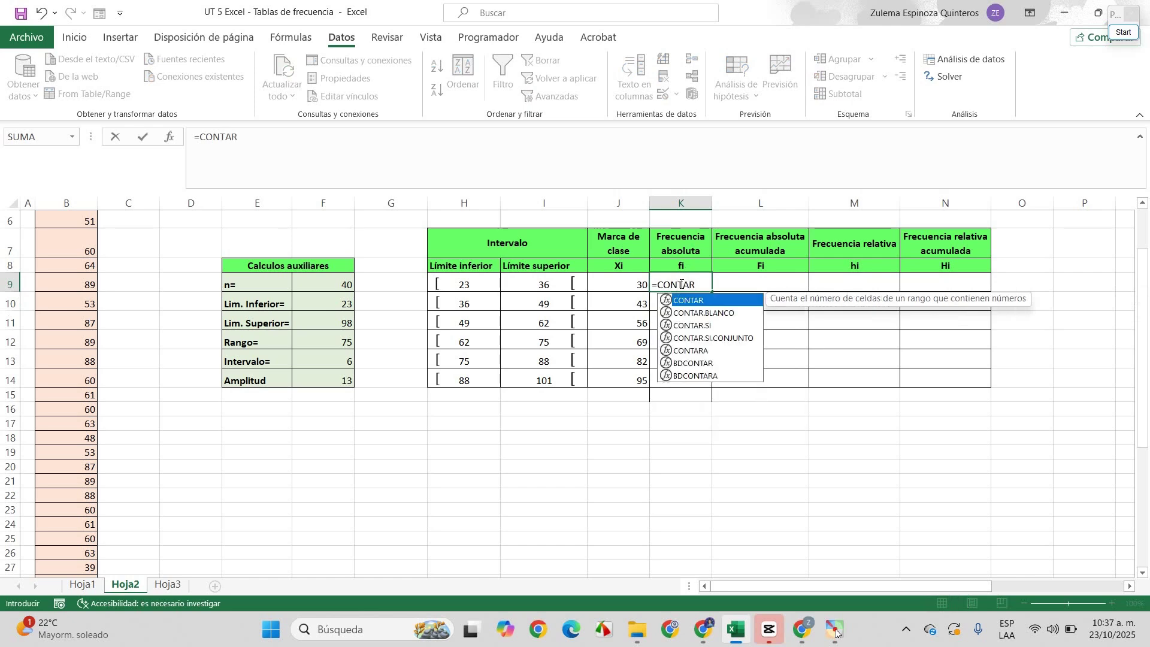
text(.)
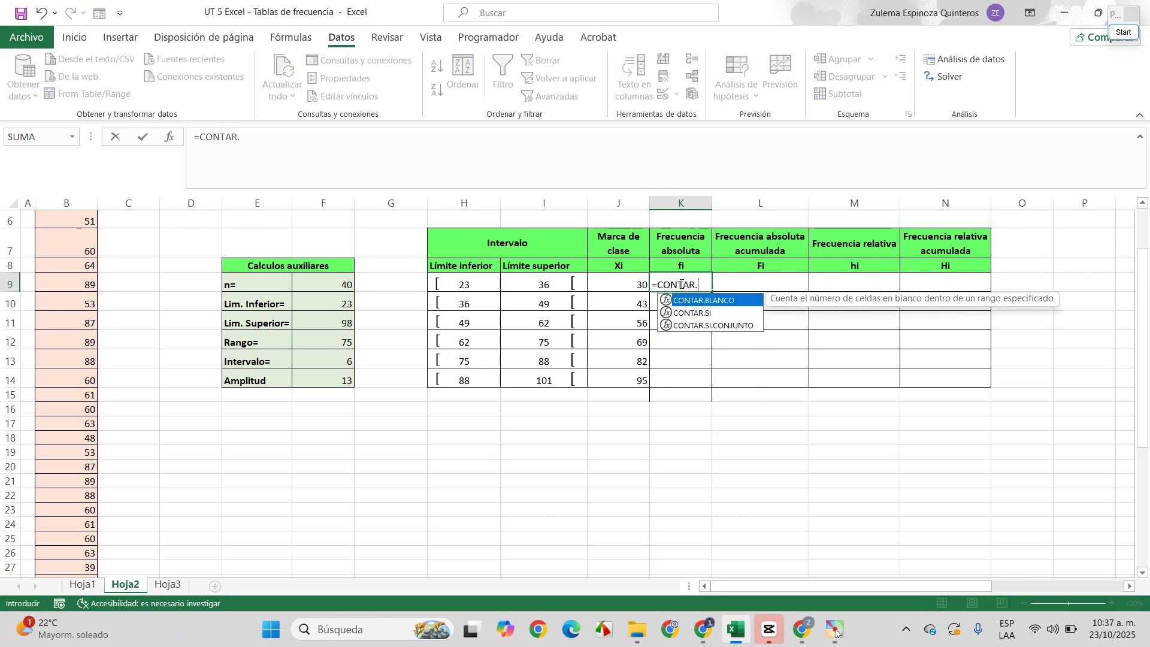
click(726, 326)
double_click(724, 325)
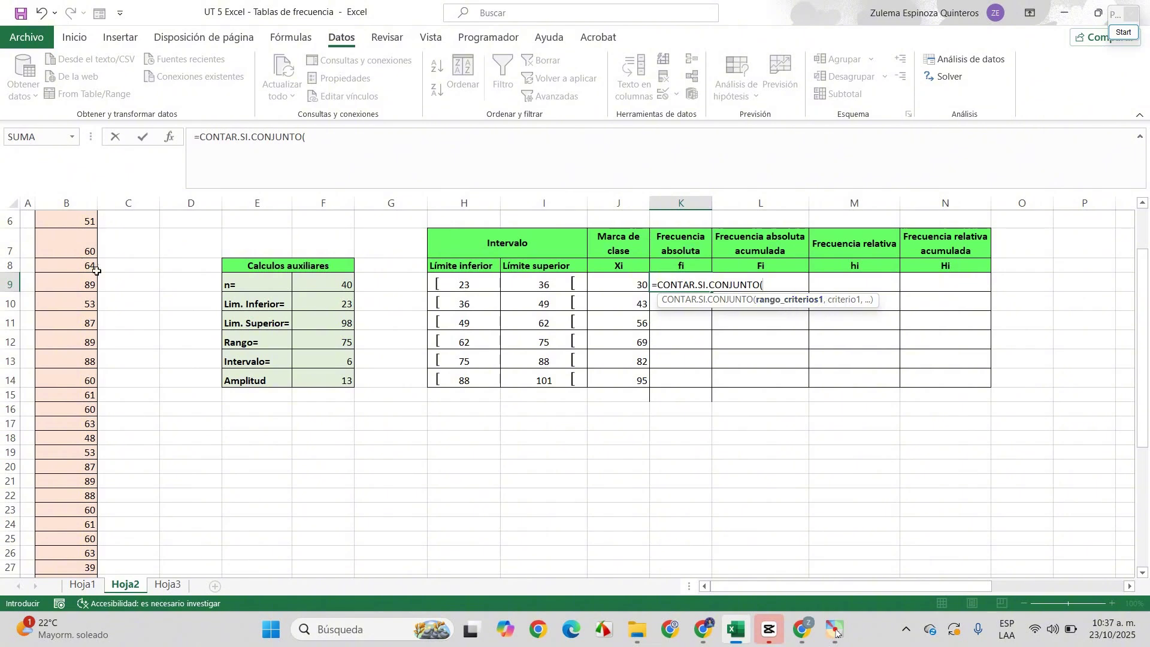
scroll(97, 270, up, 2)
drag(96, 293, 66, 546)
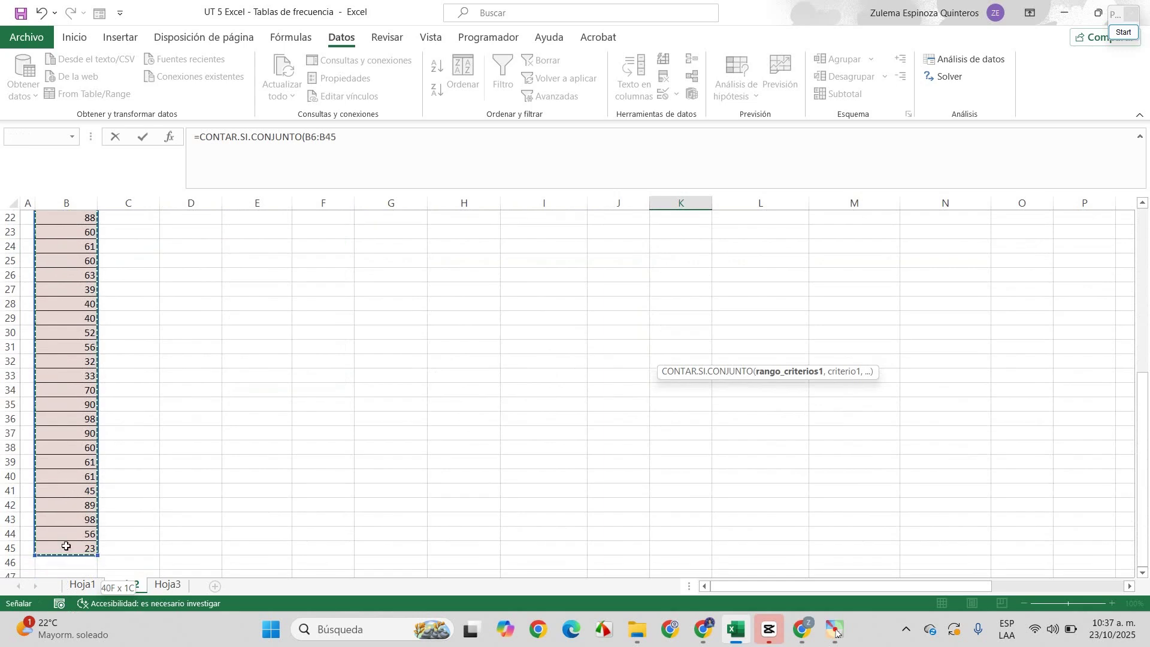
scroll(287, 287, up, 5)
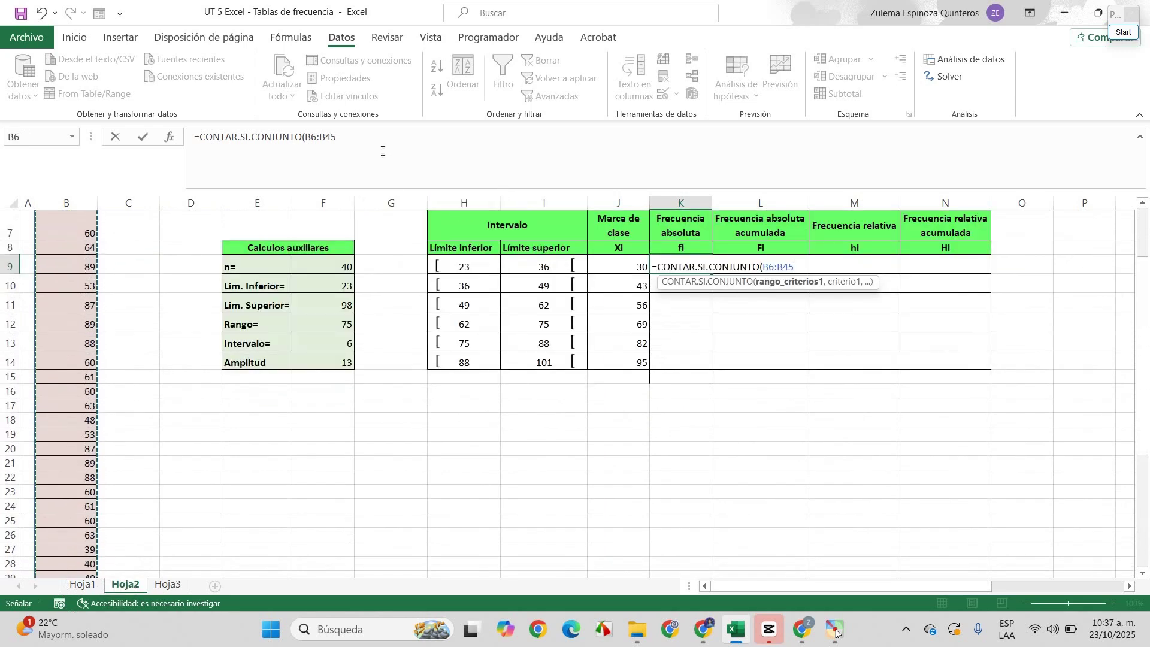
Make the first criteria range absolute as $B$6:$B$45 and add the lower-limit criterion ">="&H9 to the K9 formula.
click(380, 146)
key(F4)
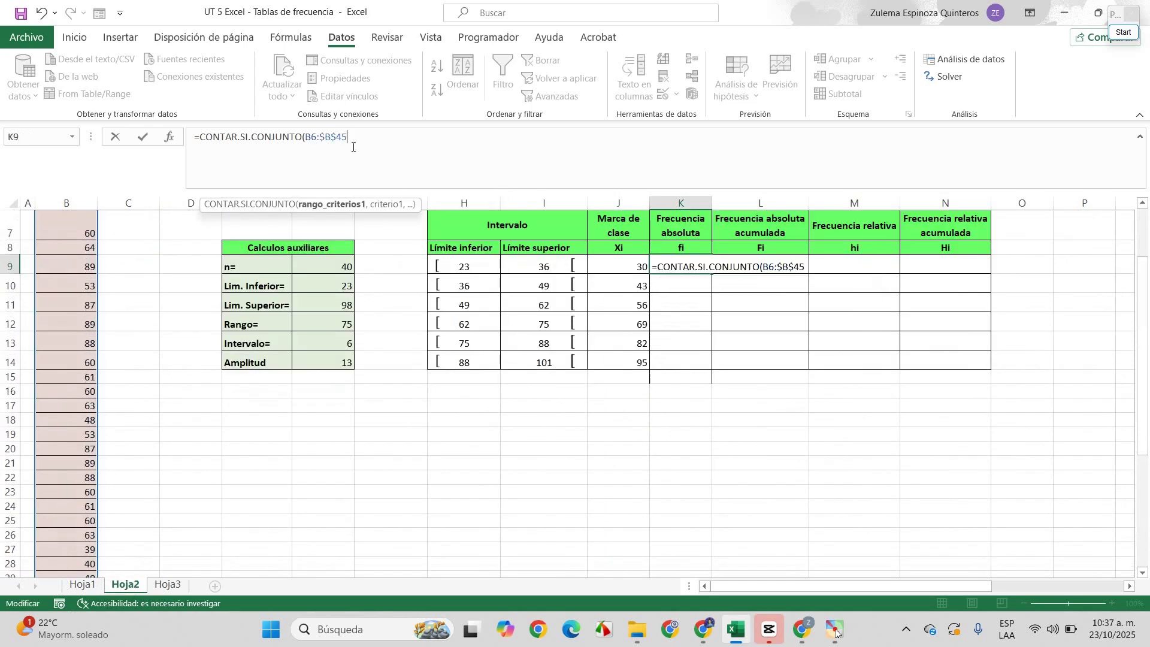
click(317, 136)
key(F4)
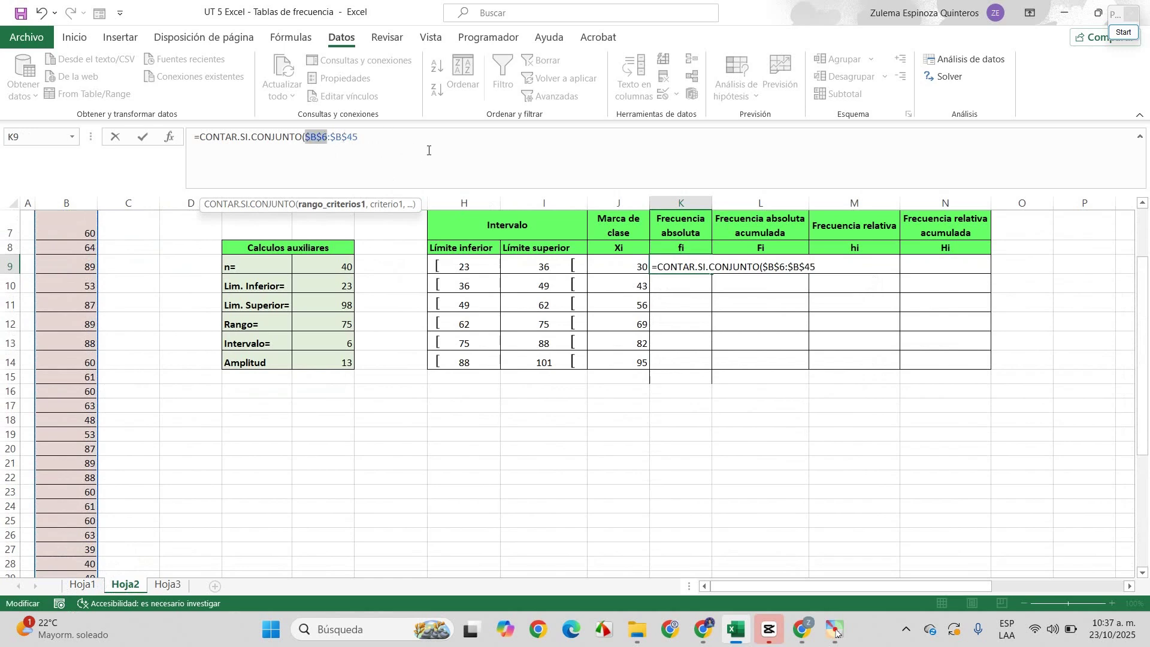
click(384, 153)
text(,">="&)
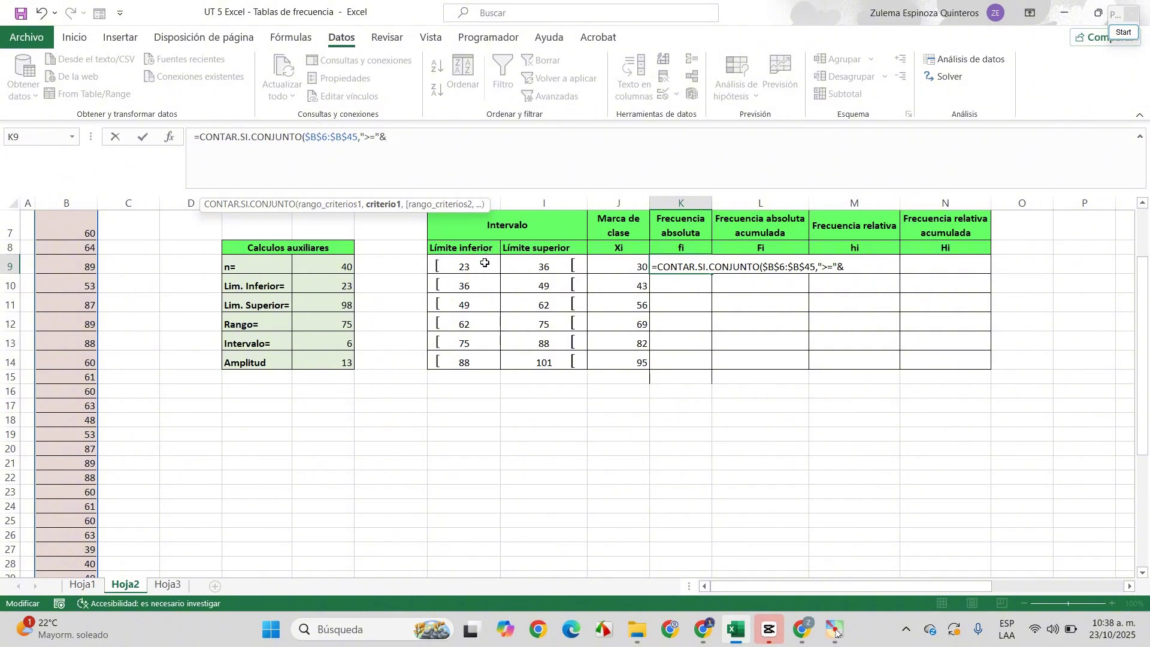
click(485, 263)
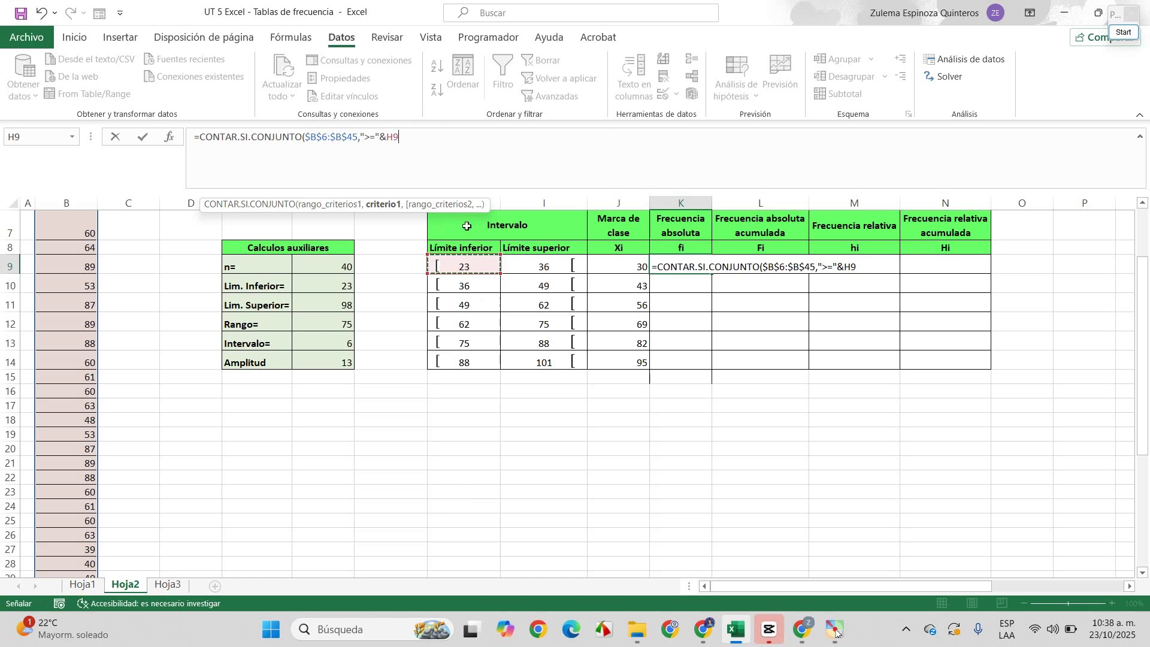
Add the NOTAS scores as the second criteria range of the K9 formula, fixed as $B$6:$B$45.
text(,)
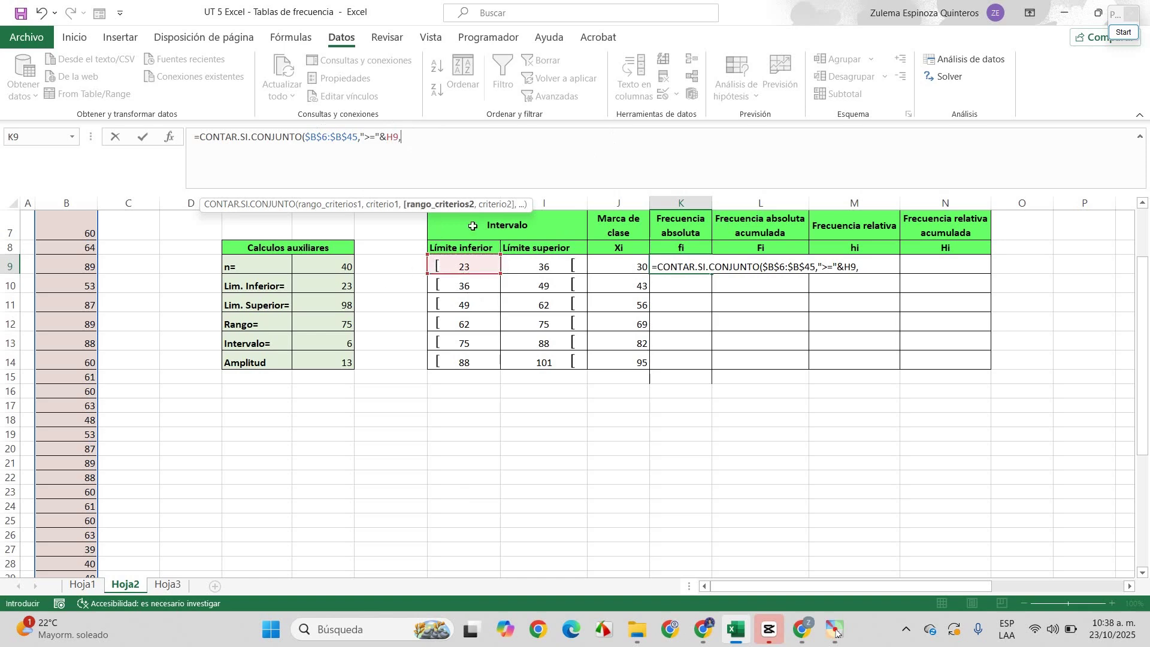
click(407, 143)
scroll(84, 348, up, 2)
drag(79, 285, 75, 551)
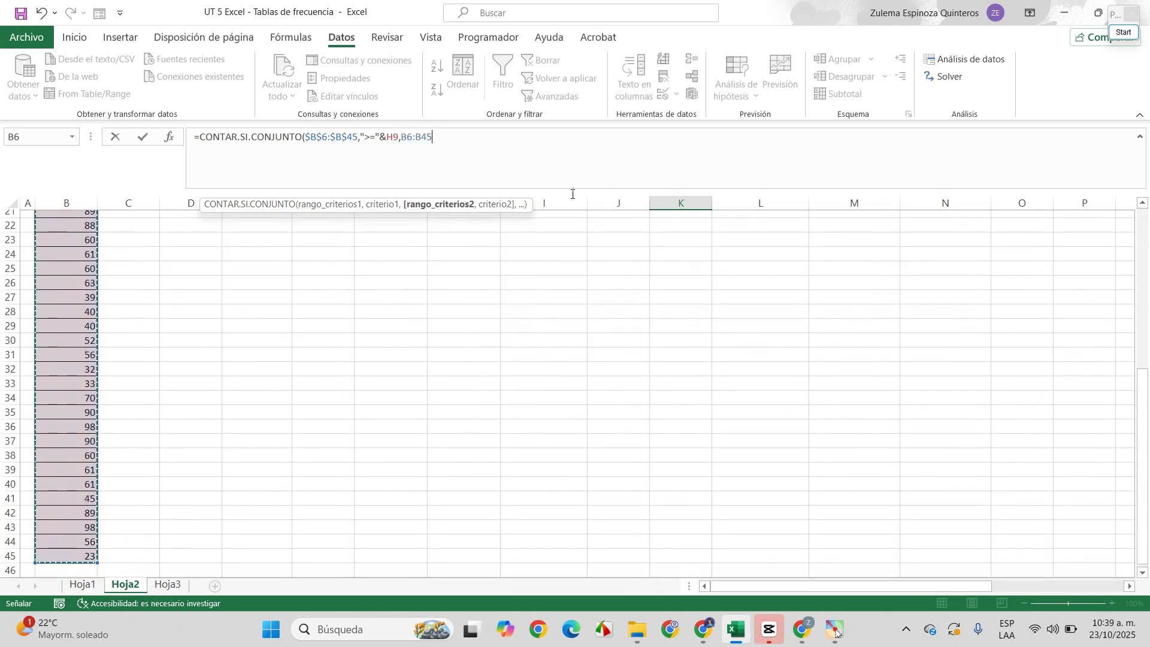
scroll(585, 192, up, 2)
key(F4)
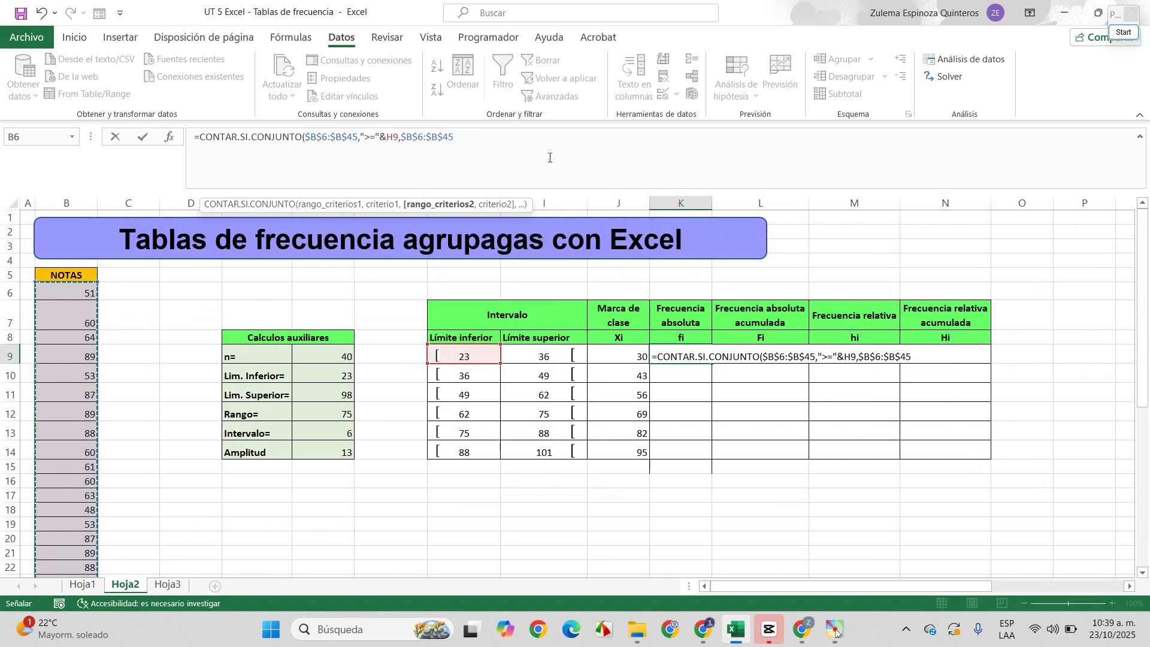
Complete the K9 formula with the upper-limit criterion "<"&I9 and the closing parenthesis.
text(,"<"&)
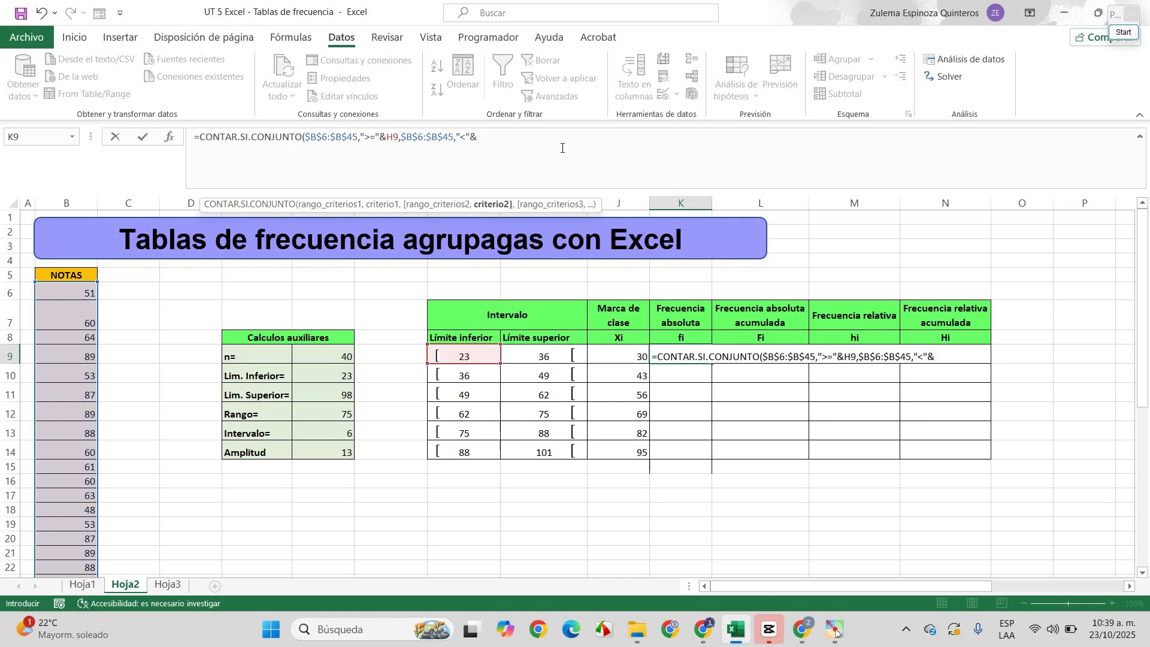
click(533, 358)
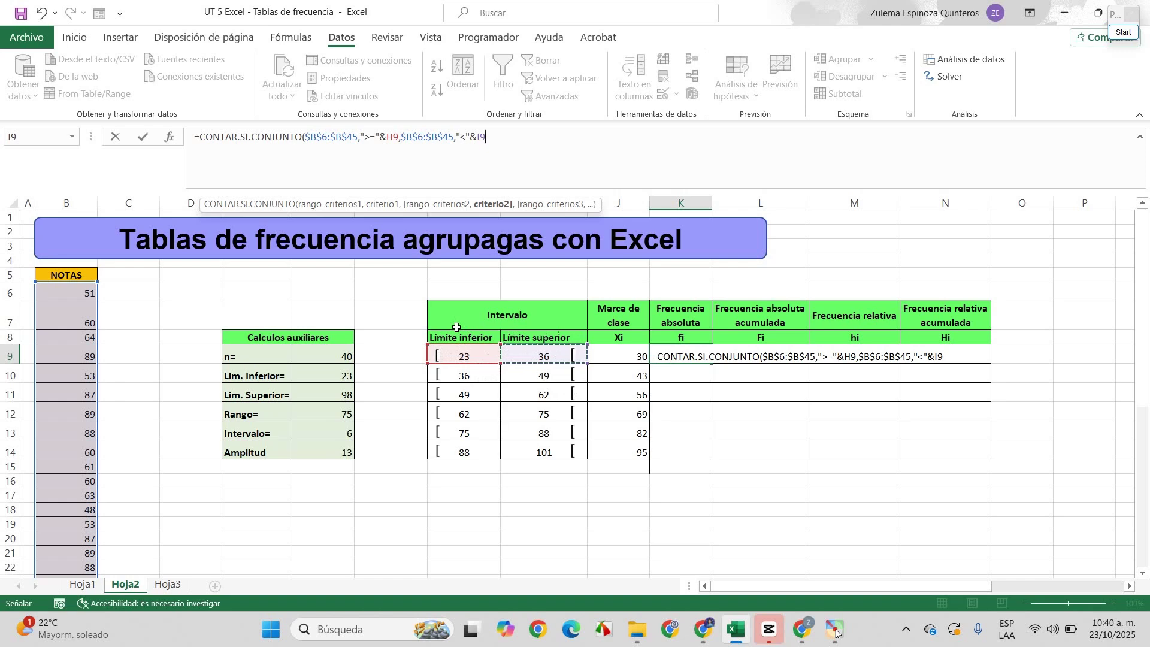
text())
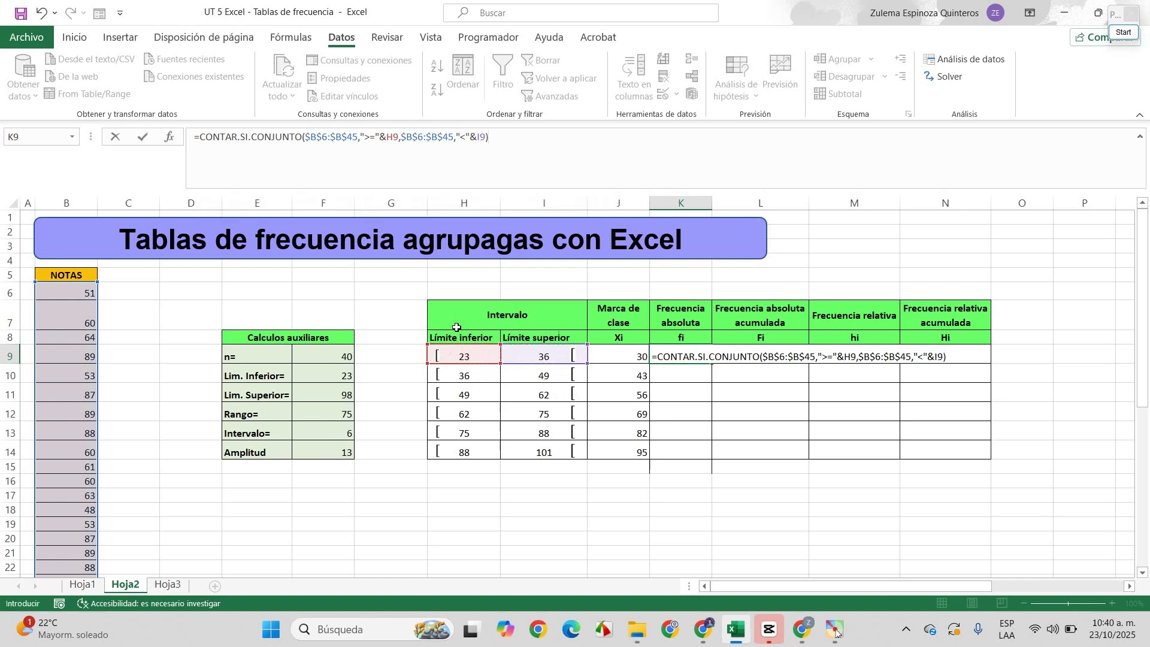
key(Return)
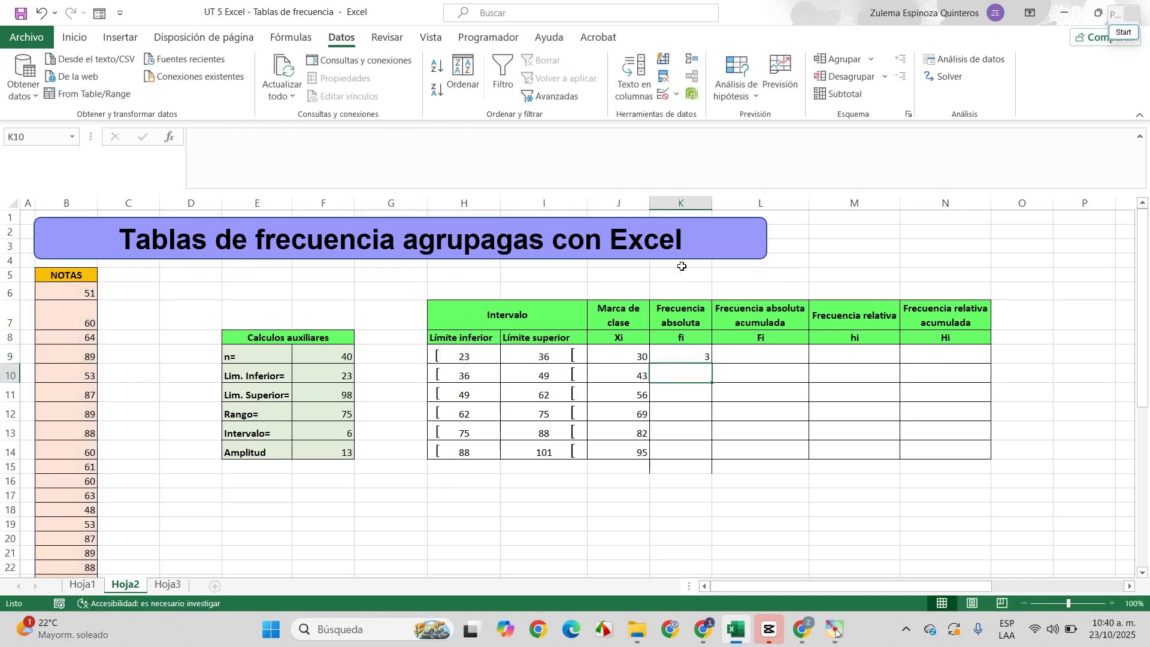
Fill the Frecuencia absoluta formula from K9 down into K10.
scroll(682, 266, down, 1)
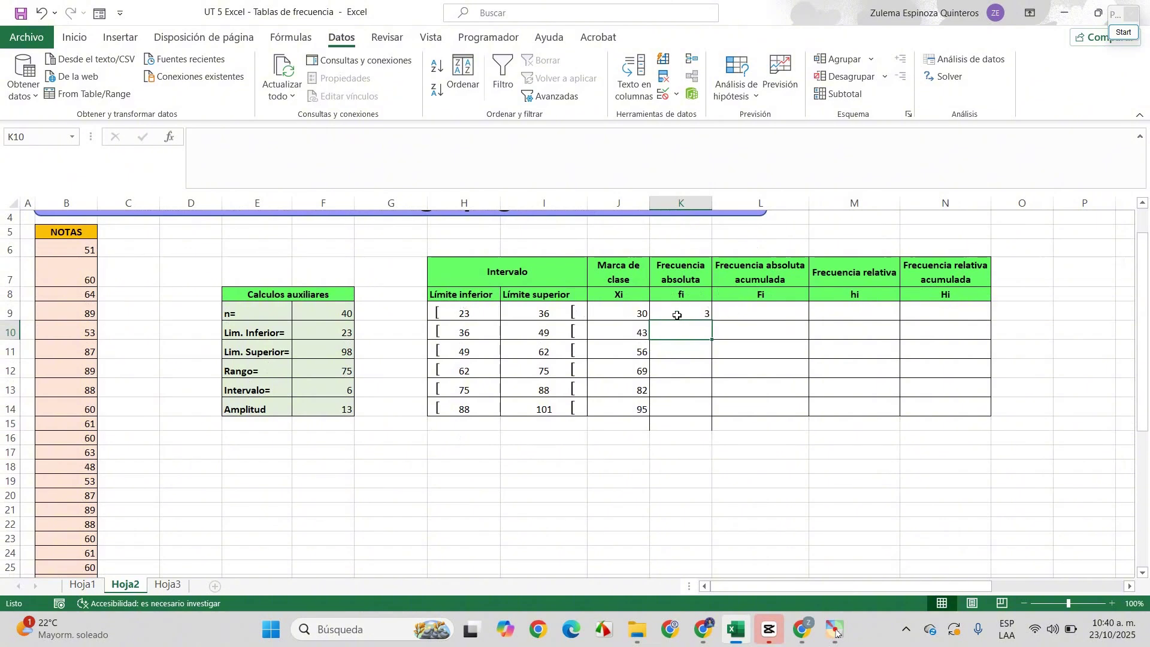
click(706, 315)
drag(712, 321, 712, 340)
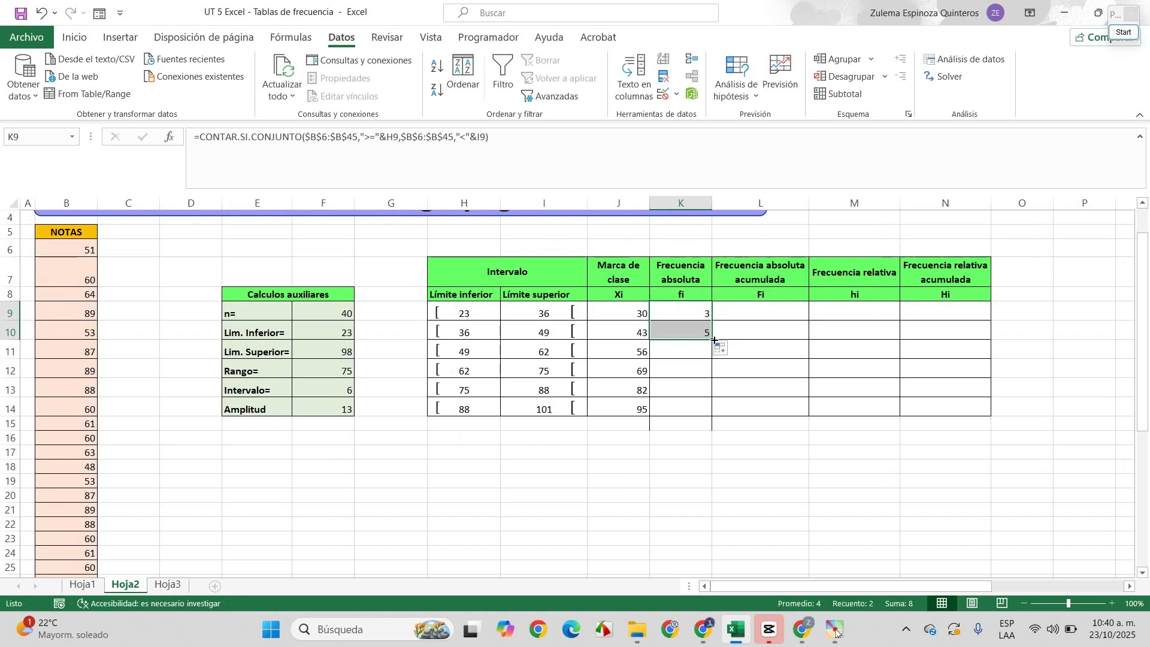
Fill the Frecuencia absoluta formula down through K14 and total the column in K15 with a sum of K9:K14.
double_click(714, 340)
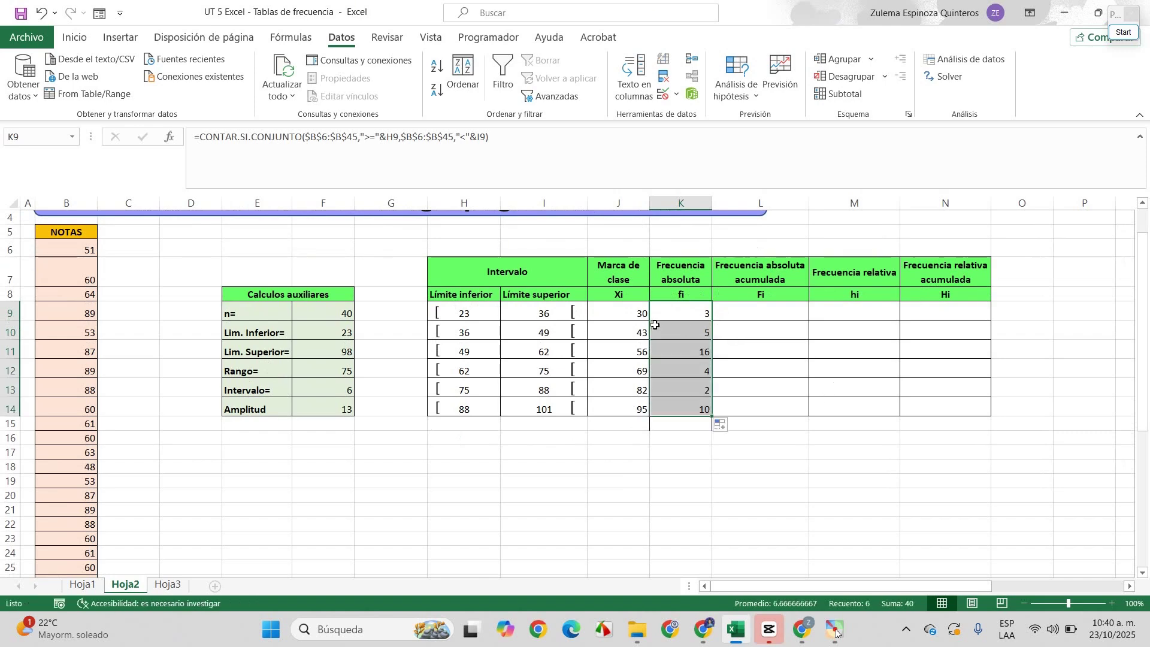
click(780, 390)
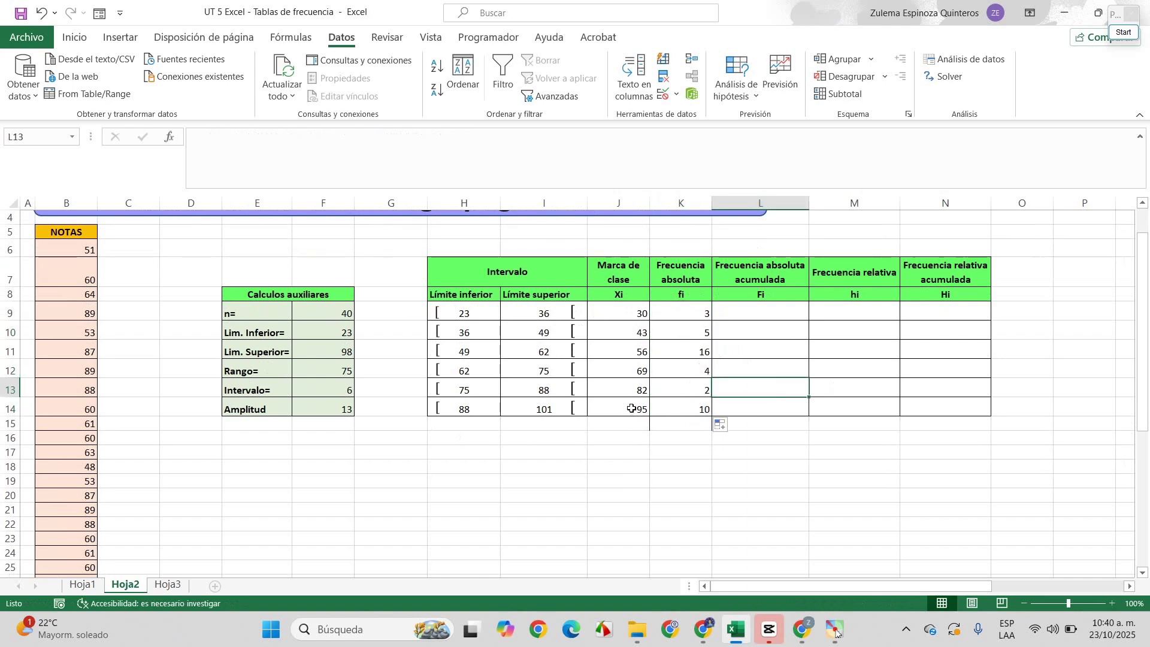
scroll(673, 413, down, 1)
click(683, 379)
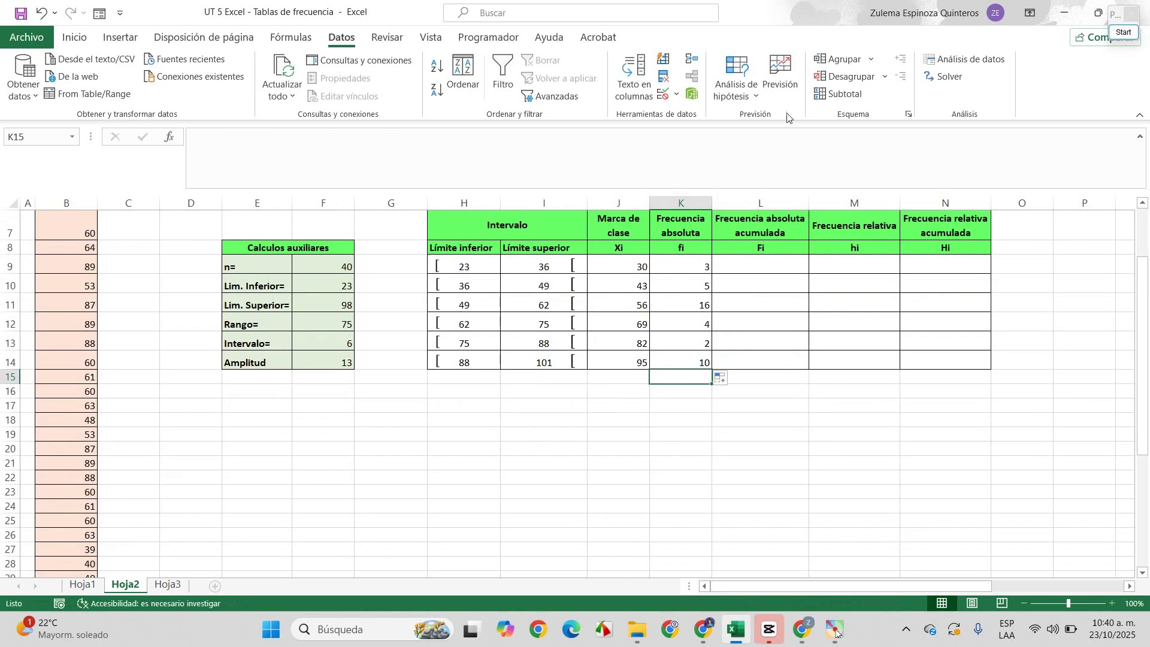
click(76, 40)
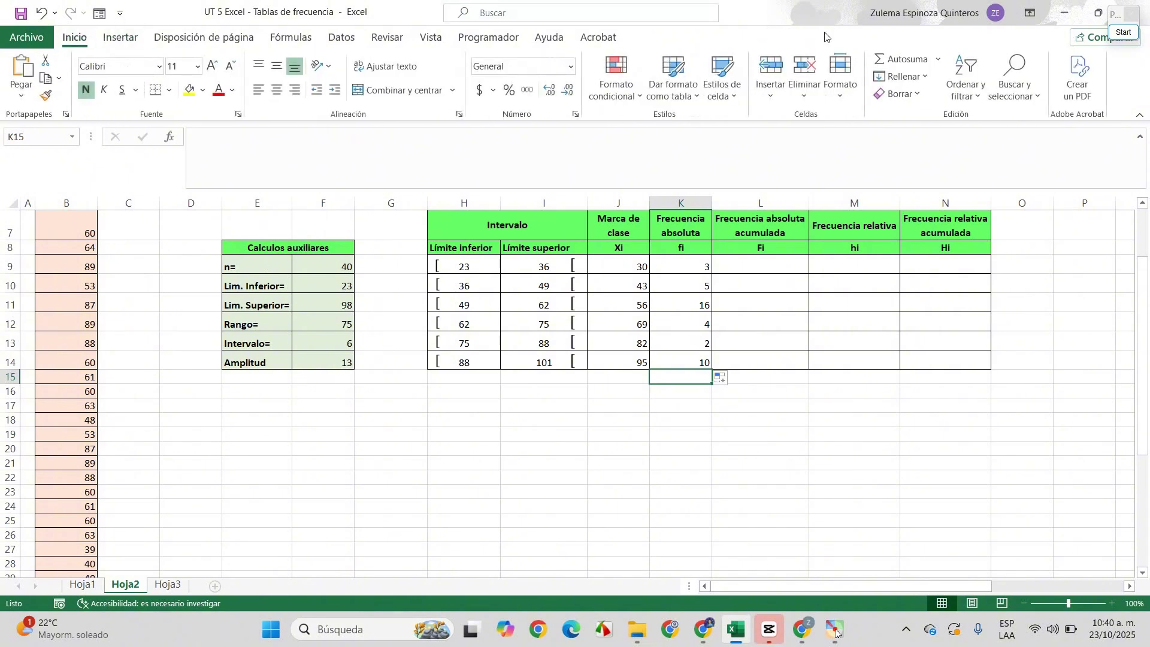
click(900, 58)
key(Return)
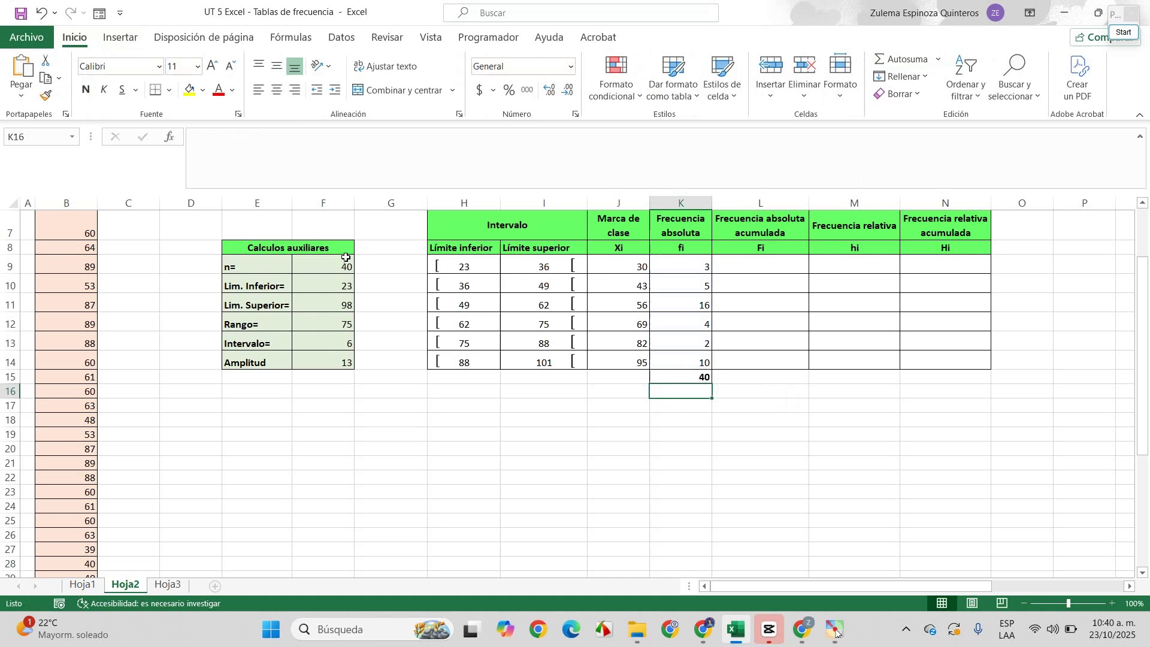
Highlight the total in K15 with a yellow fill.
click(694, 375)
click(189, 90)
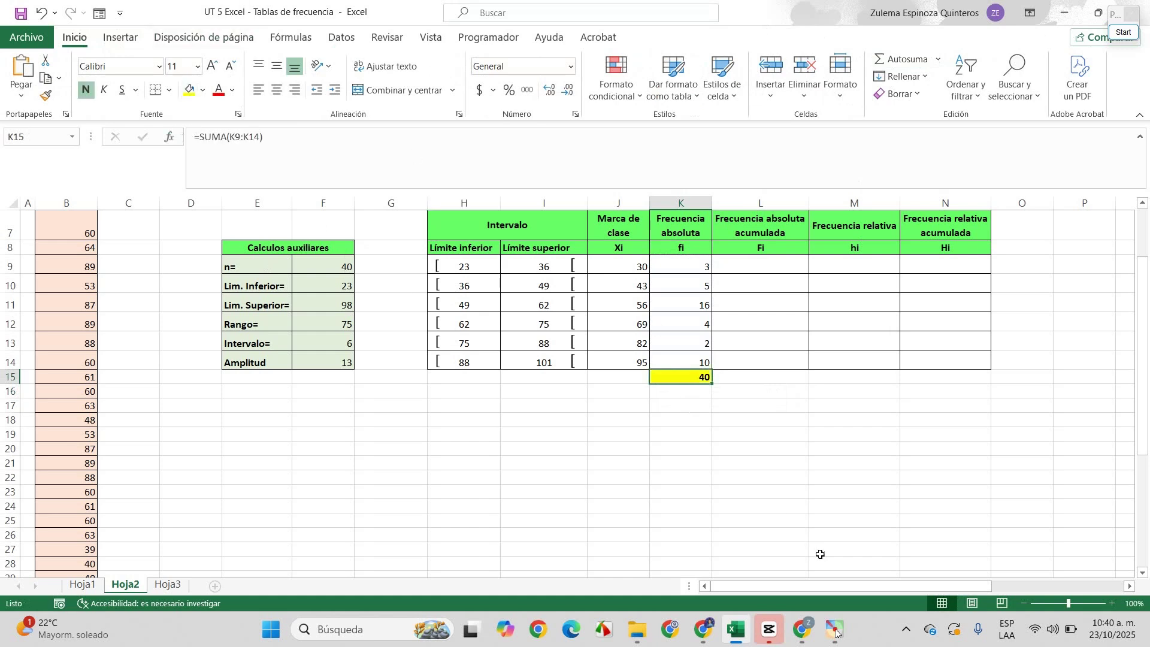
click(688, 419)
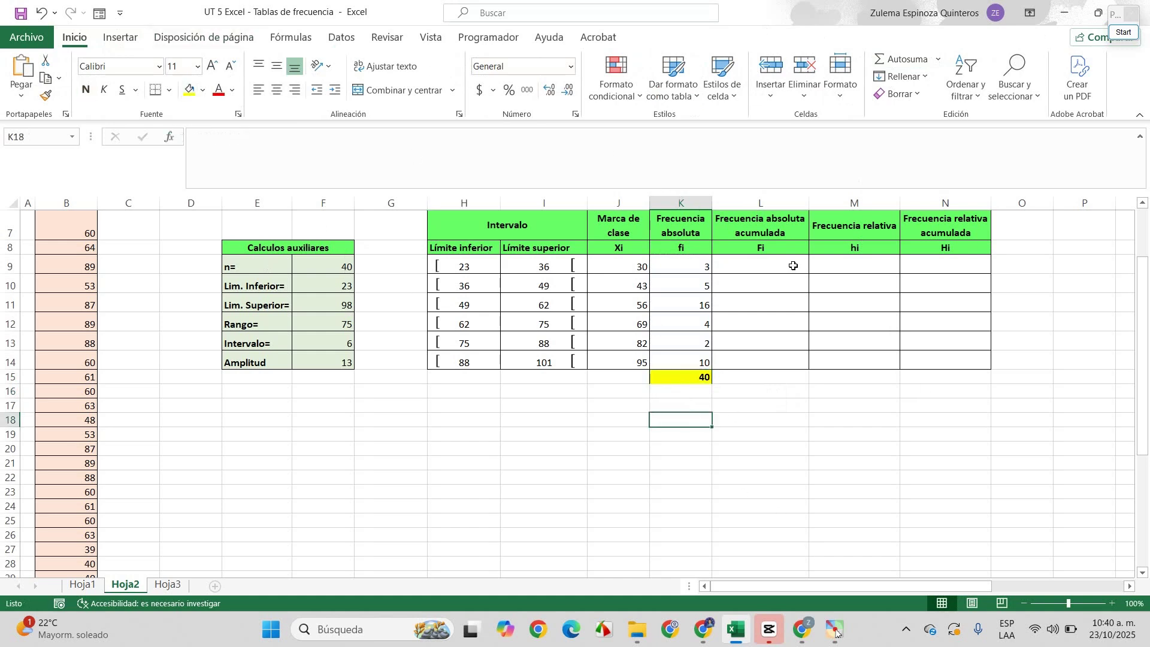
Annotate the sheet with a red arrow from K9 to L9 and the text 3 in the Frecuencia absoluta acumulada column.
scroll(793, 266, up, 1)
click(780, 315)
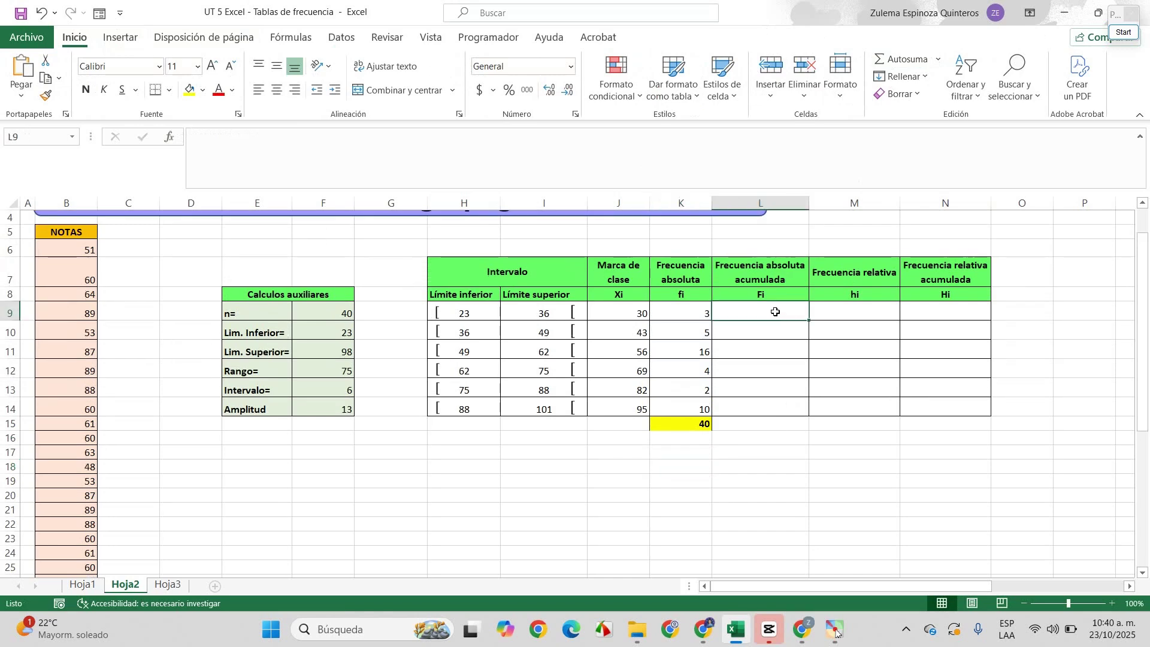
click(1123, 32)
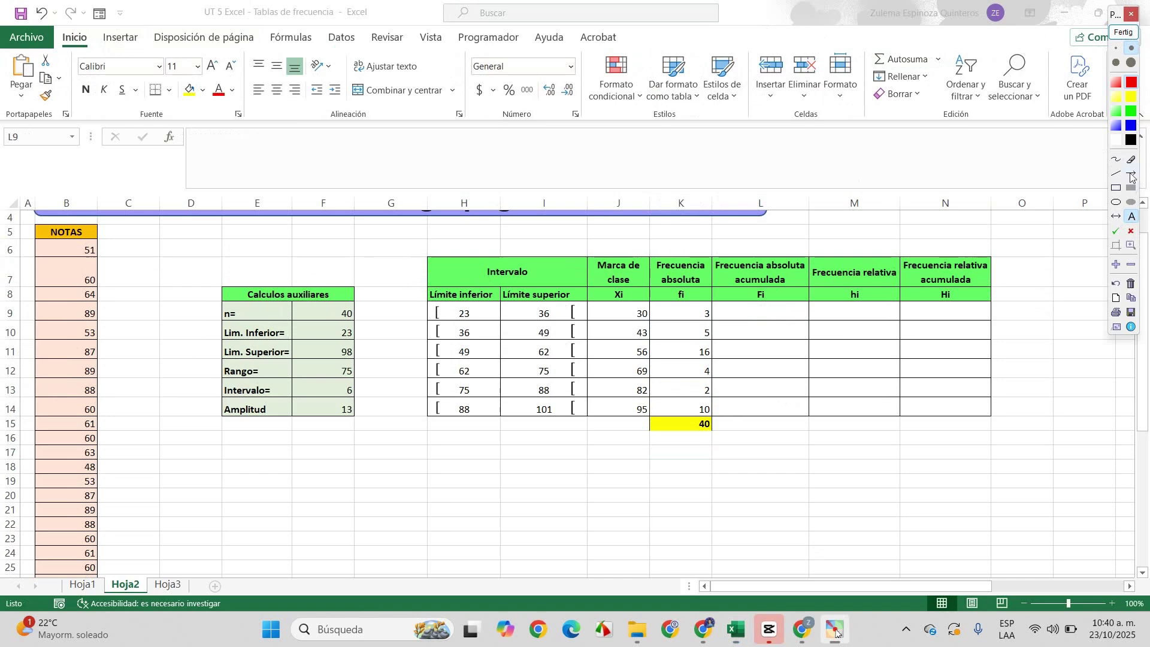
click(1131, 173)
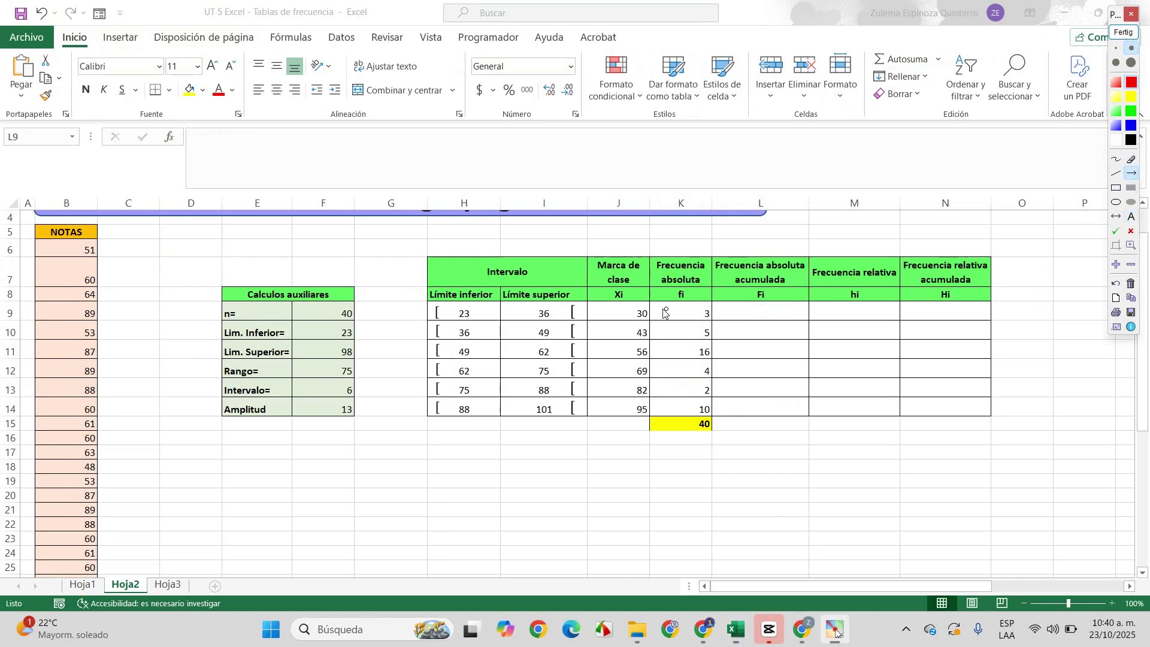
drag(707, 309, 764, 312)
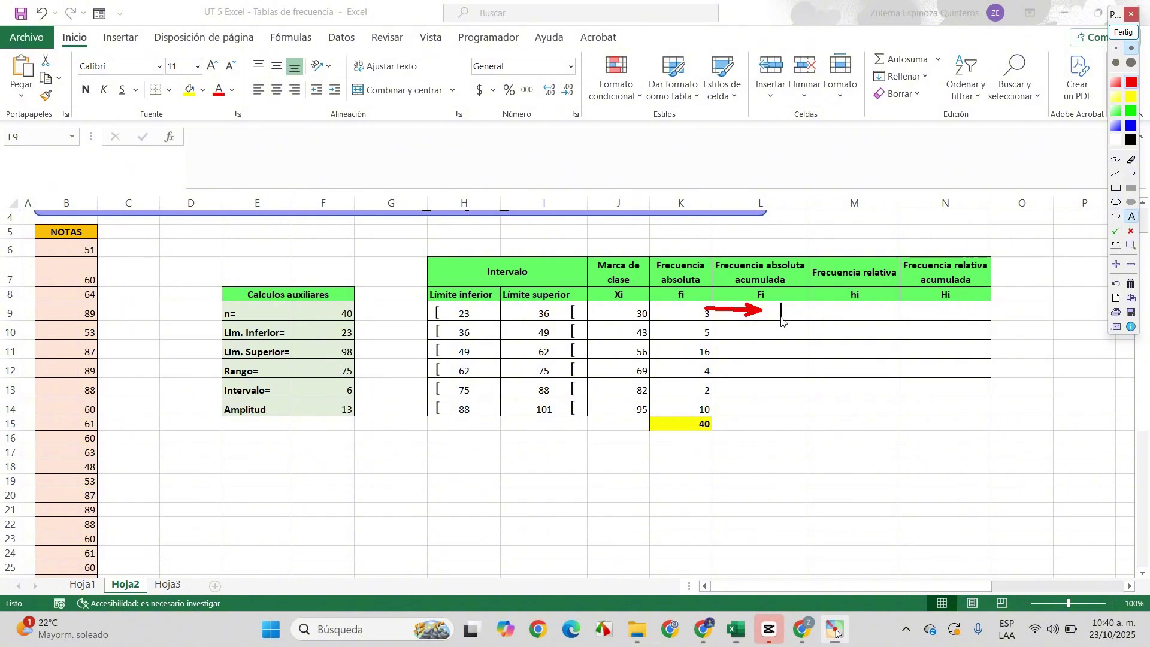
click(783, 309)
text(3)
key(Return)
Add an arrow from the annotated 3 to K10 and the text 8 over L10, and close the annotation mode.
click(1130, 173)
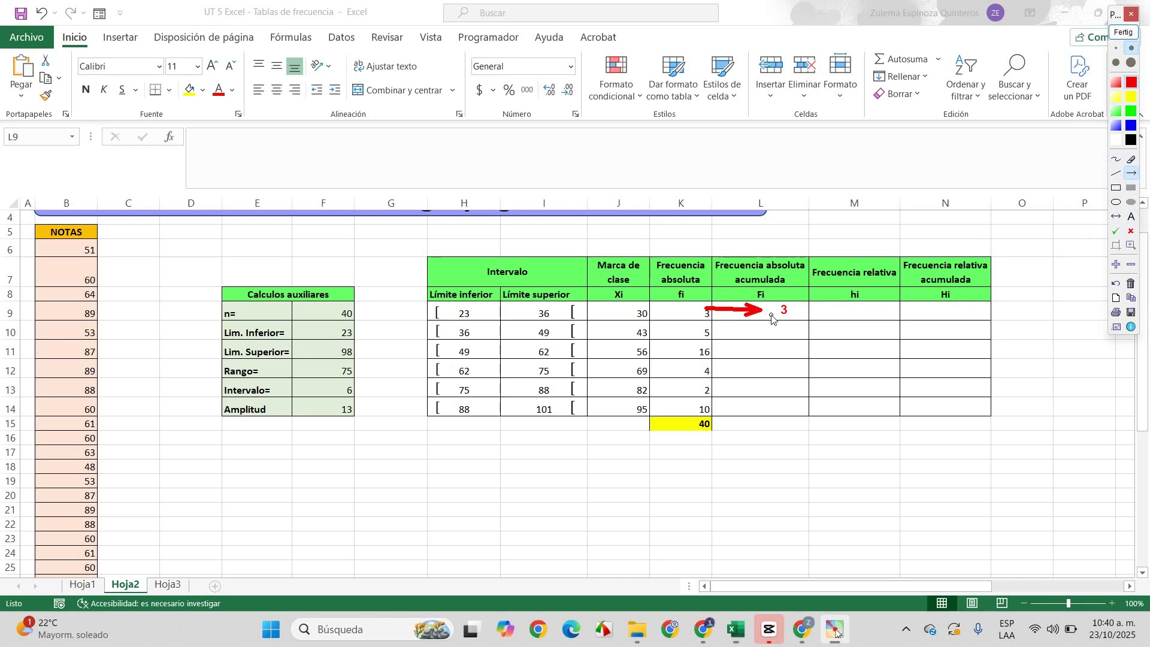
drag(774, 312, 712, 333)
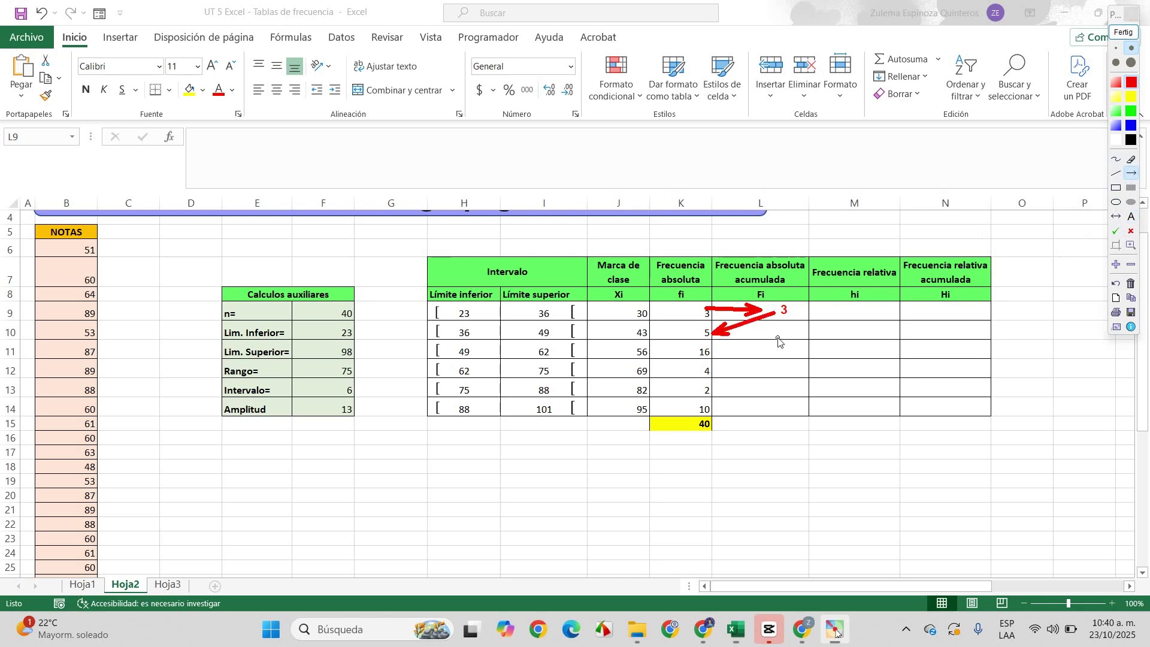
click(1131, 216)
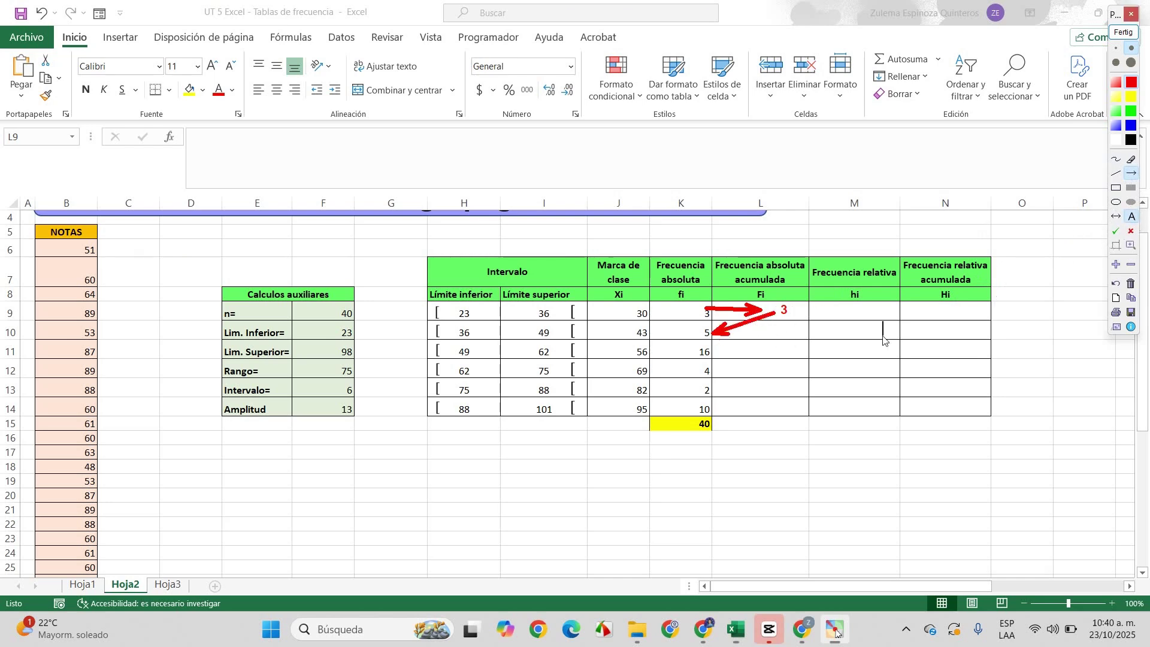
click(785, 335)
text(8)
click(810, 430)
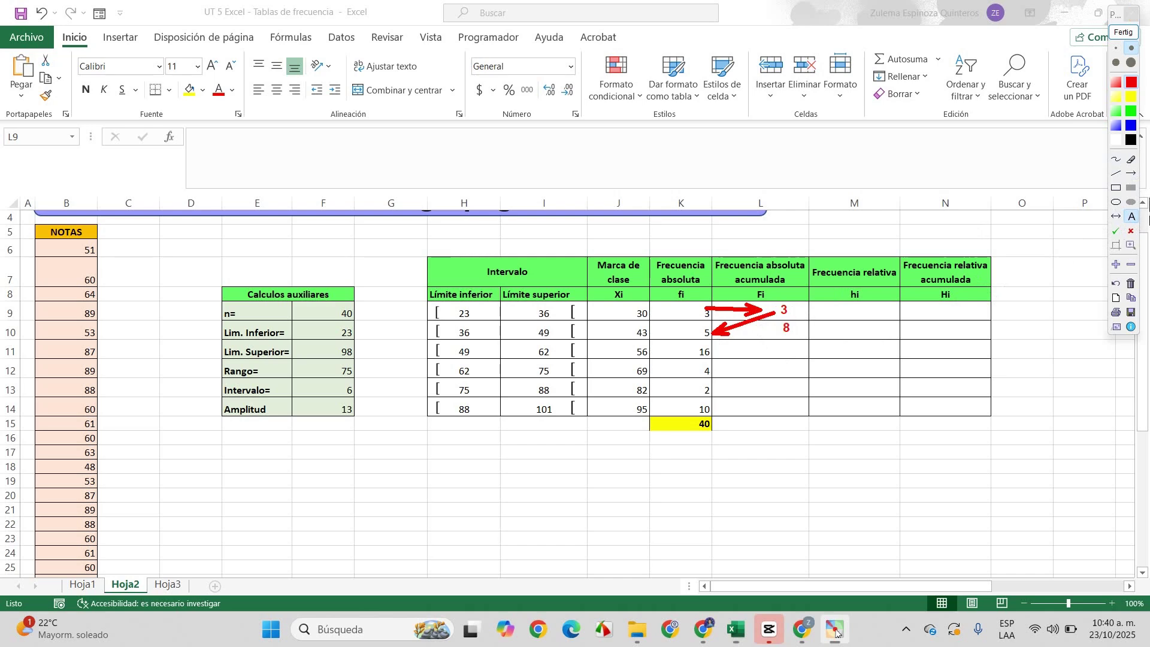
click(860, 314)
click(1128, 37)
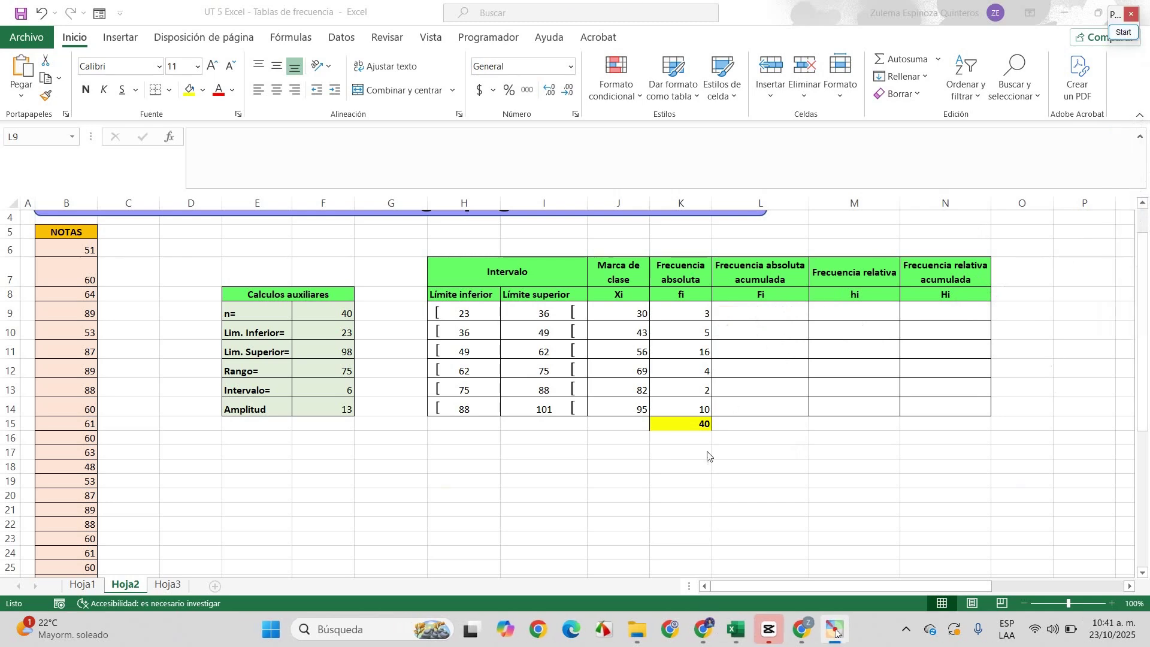
Start the Frecuencia absoluta acumulada column with the formula =K9 in L9.
click(770, 311)
text(=)
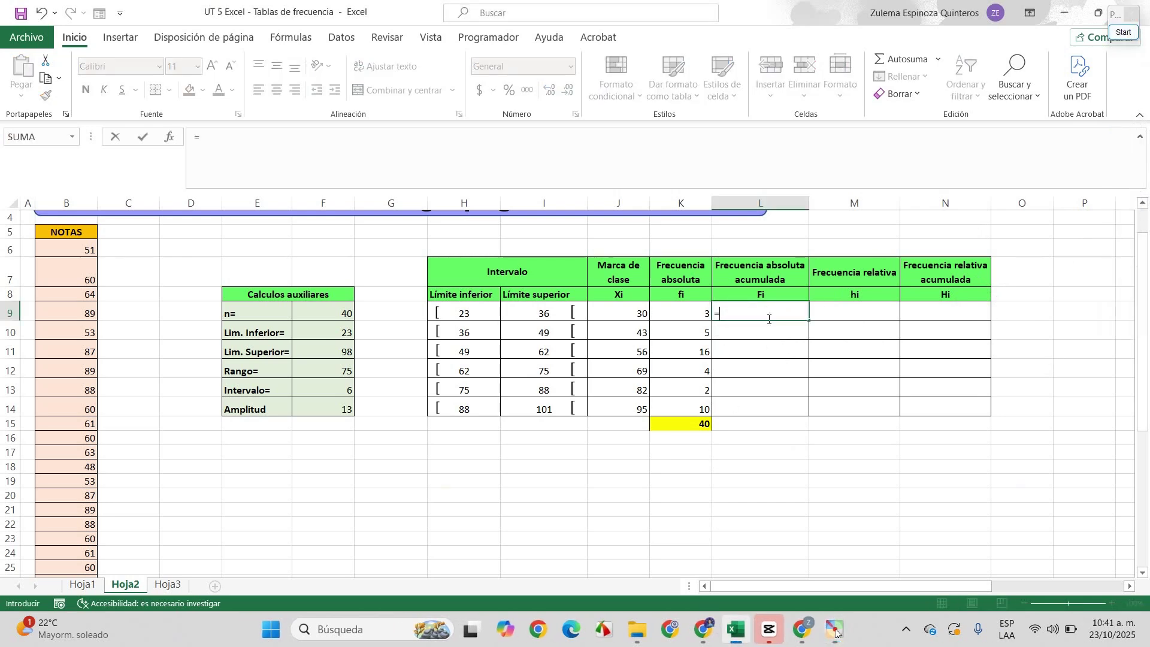
click(697, 313)
key(Return)
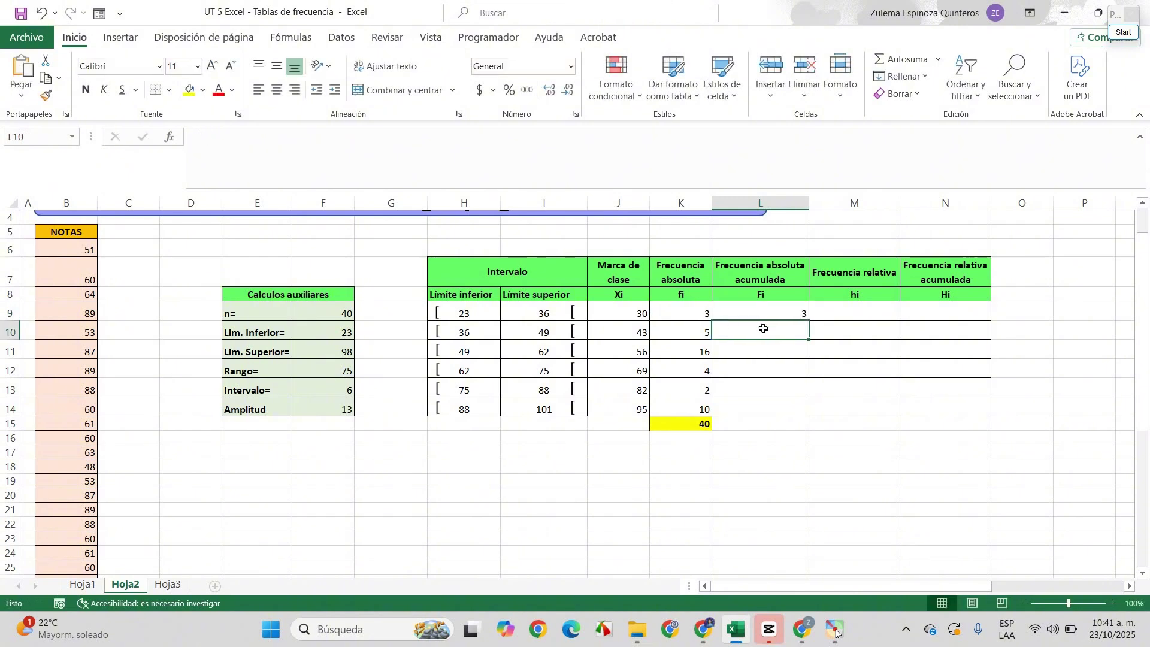
Enter the cumulative formula =L9+K10 in L10 and fill it down through L14.
text(=)
click(765, 309)
text(+)
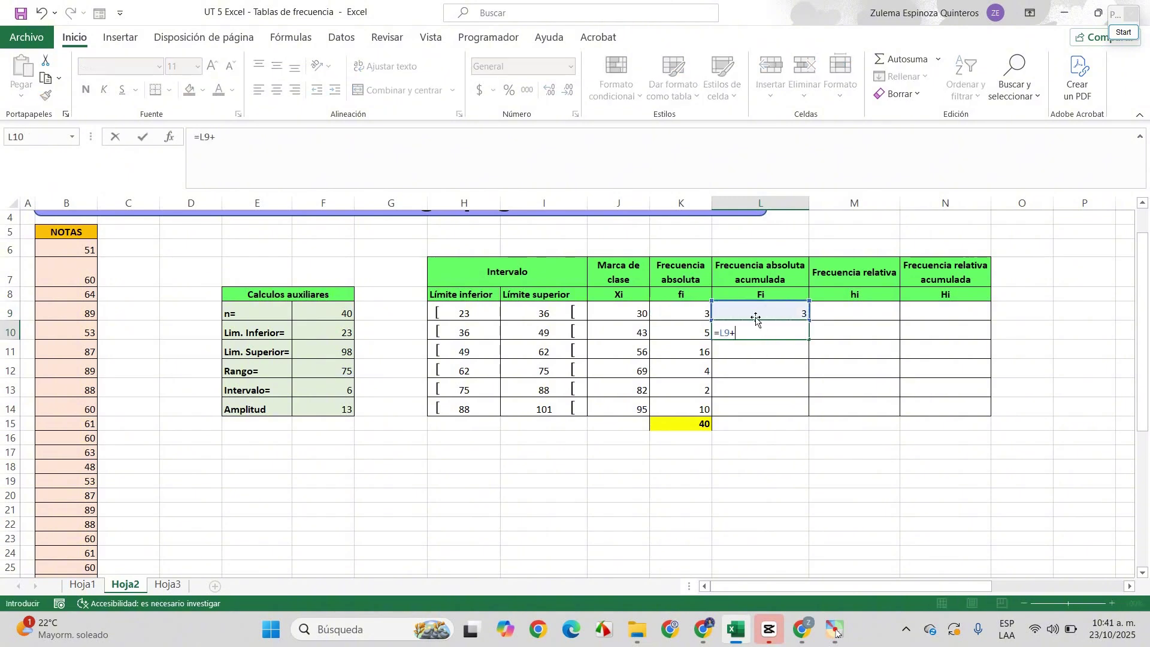
click(698, 330)
key(ctrl+Return)
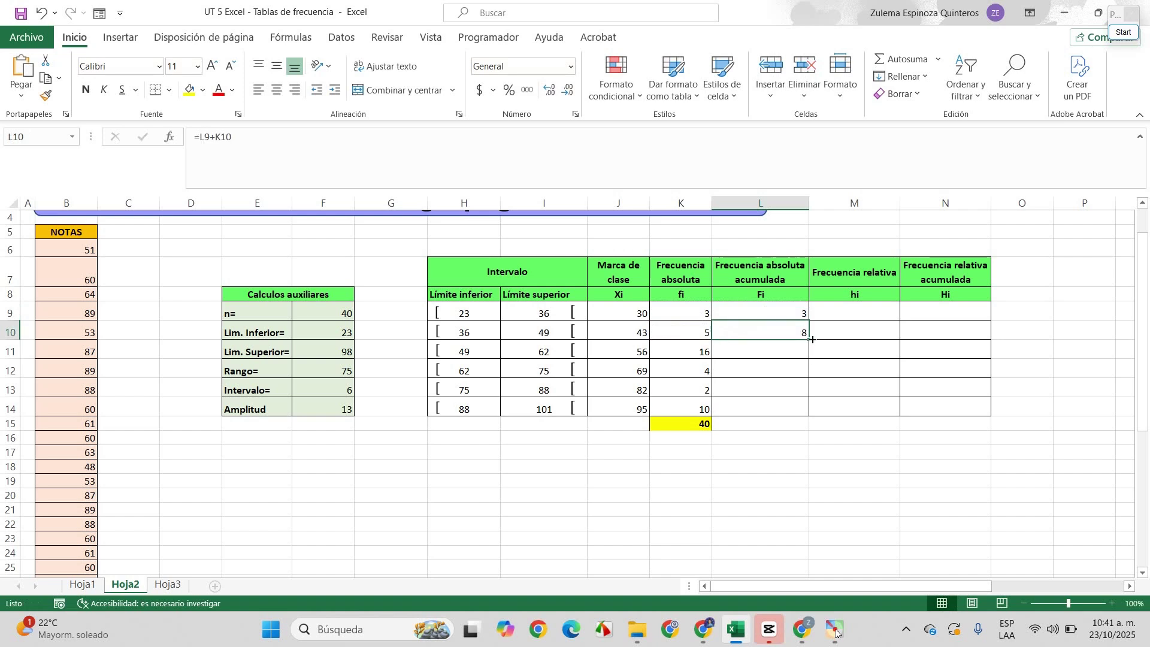
double_click(808, 339)
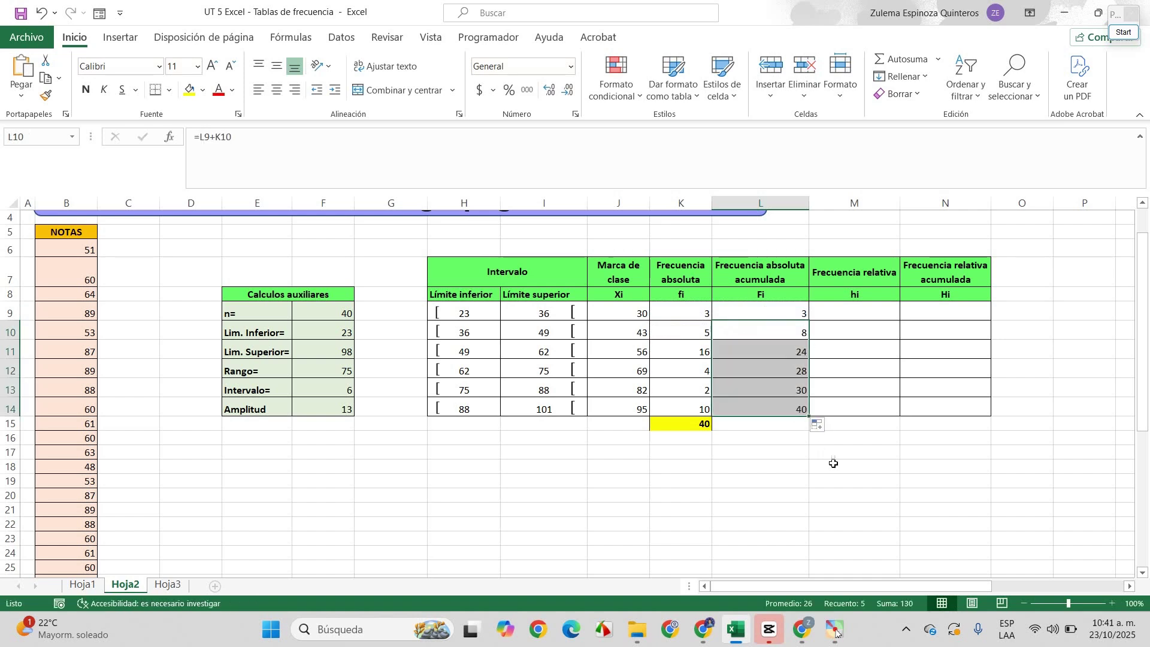
Compare the last cumulative frequency in L14 with the K15 total, and check the K9 and K15 cells needed for the relative frequency.
click(793, 409)
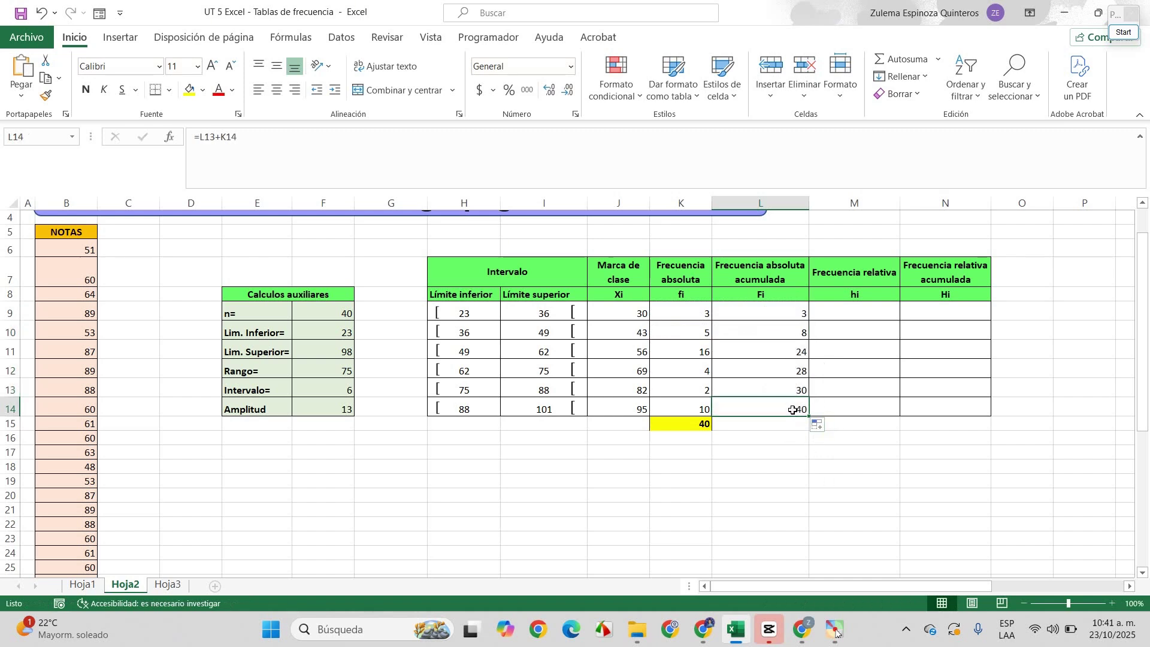
click(697, 425)
click(777, 405)
click(680, 424)
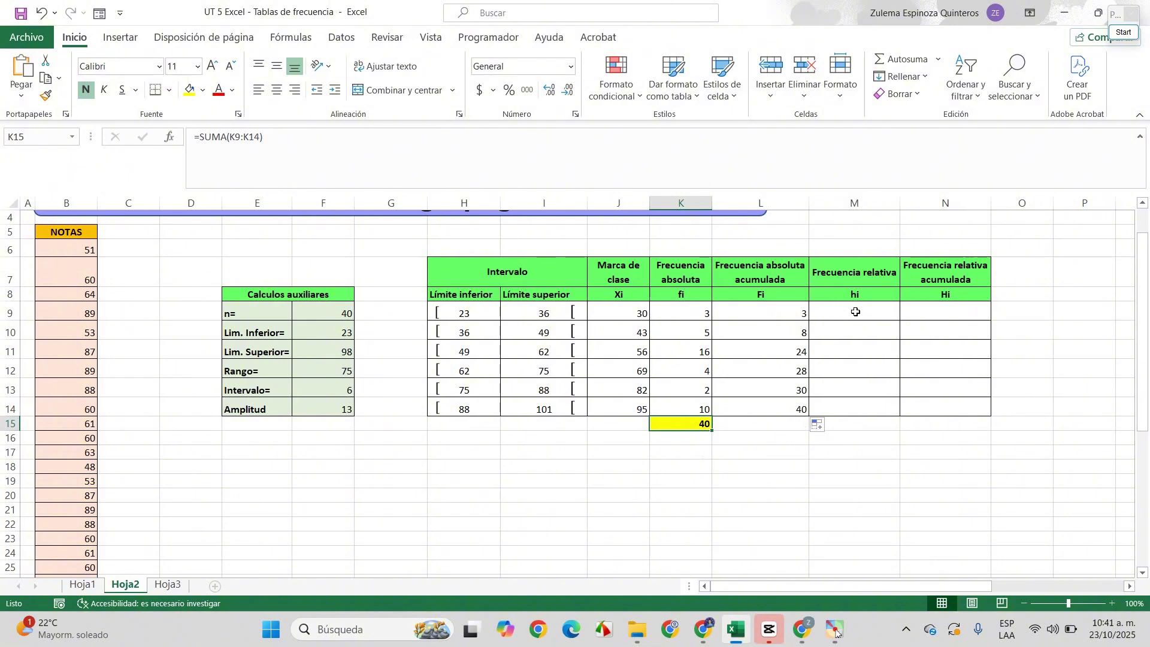
click(856, 312)
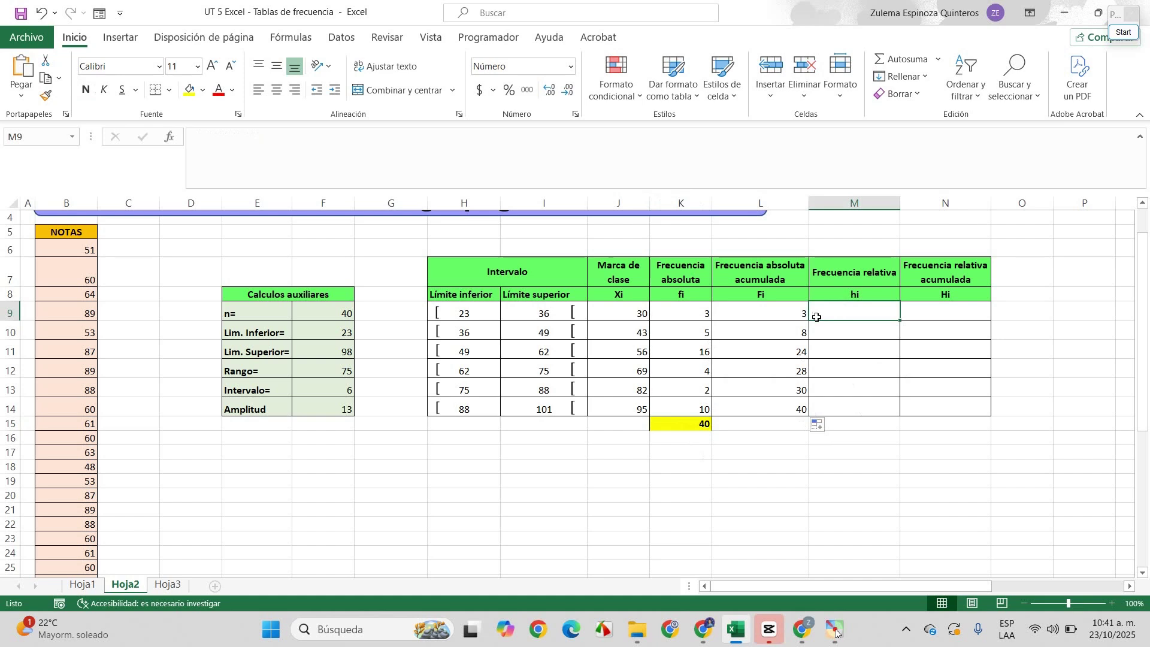
click(686, 315)
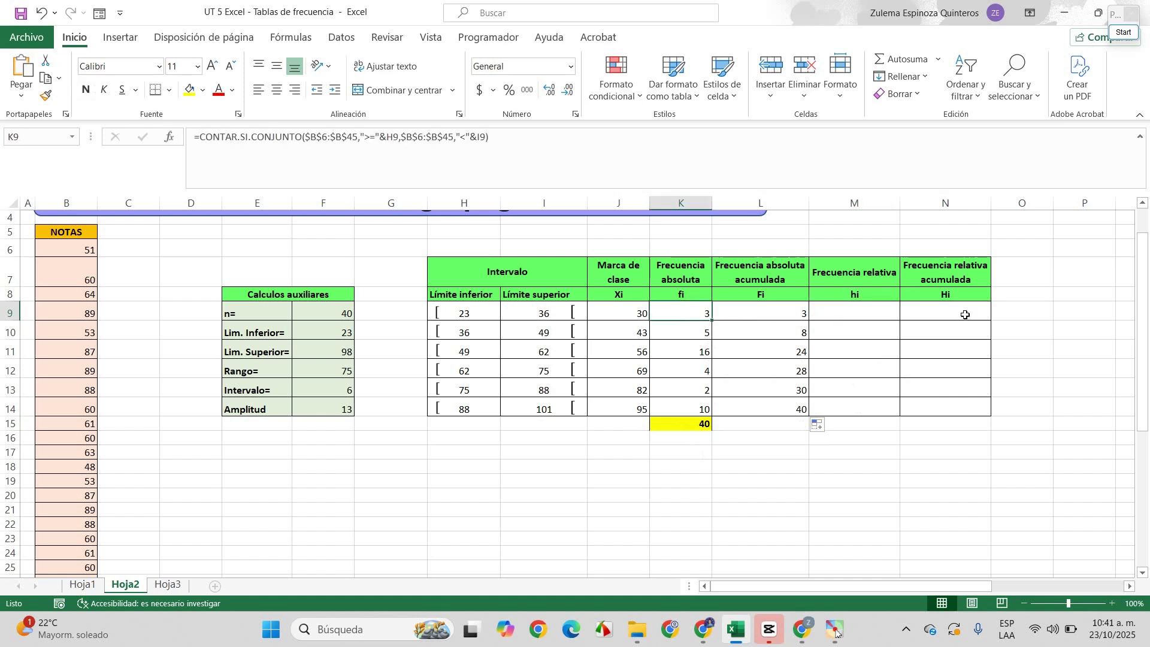
click(683, 423)
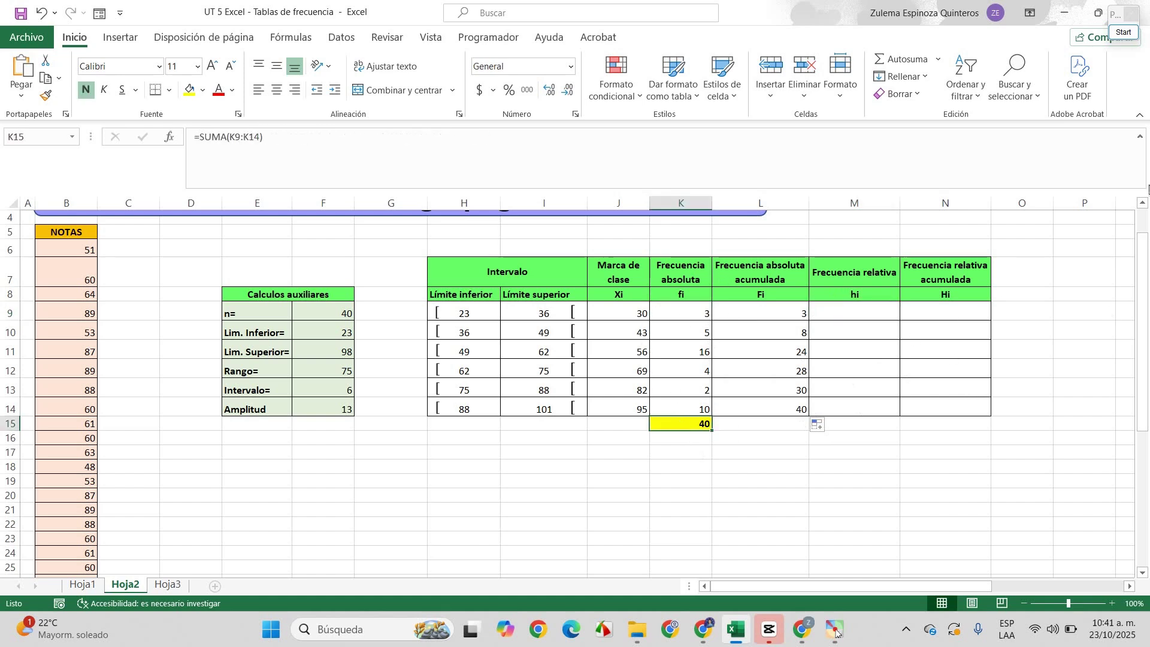
Annotate the relative frequency formula hi=fi/n in red text below the Frecuencia relativa column.
click(1124, 33)
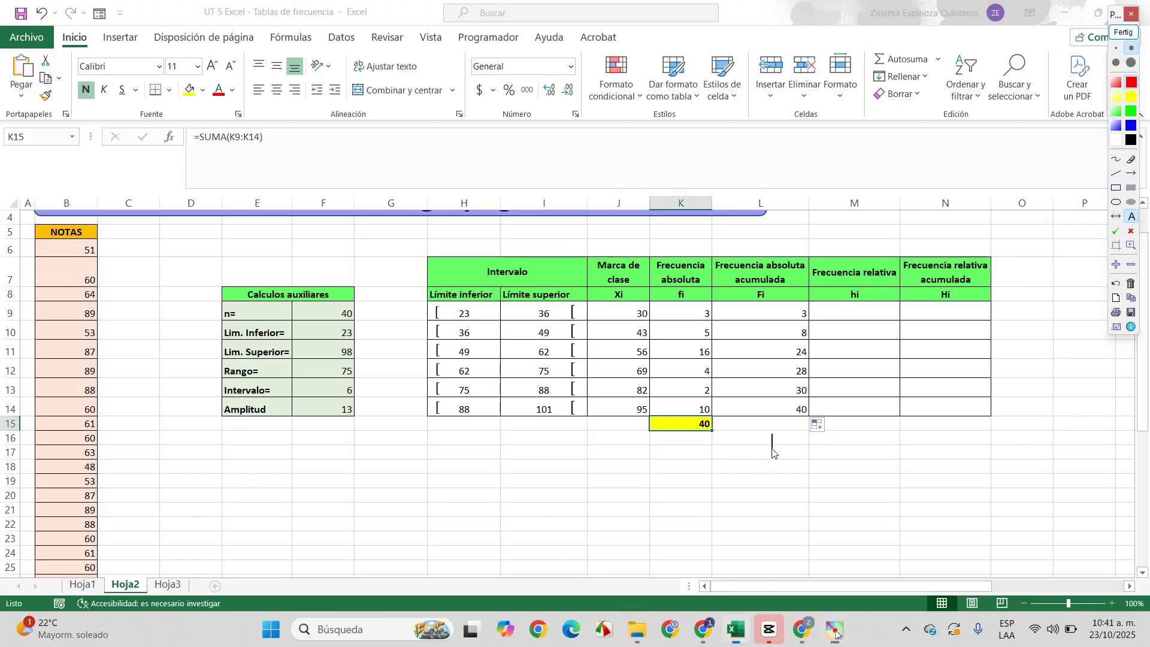
click(851, 443)
key(Caps_Lock)
text(hi)
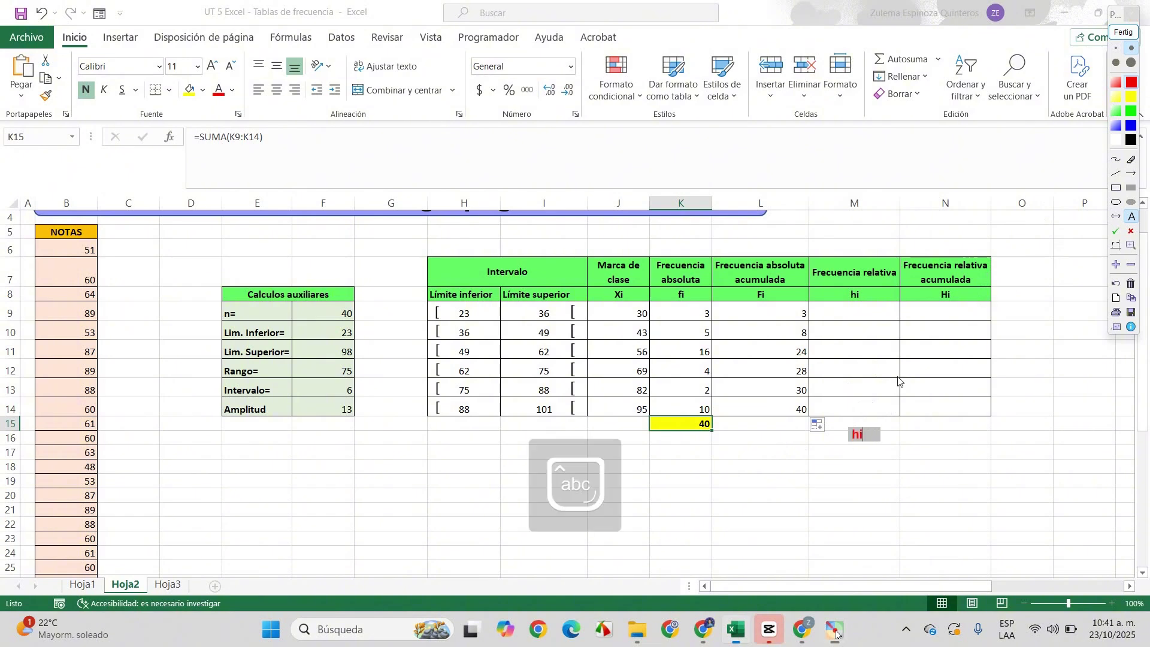
text(=)
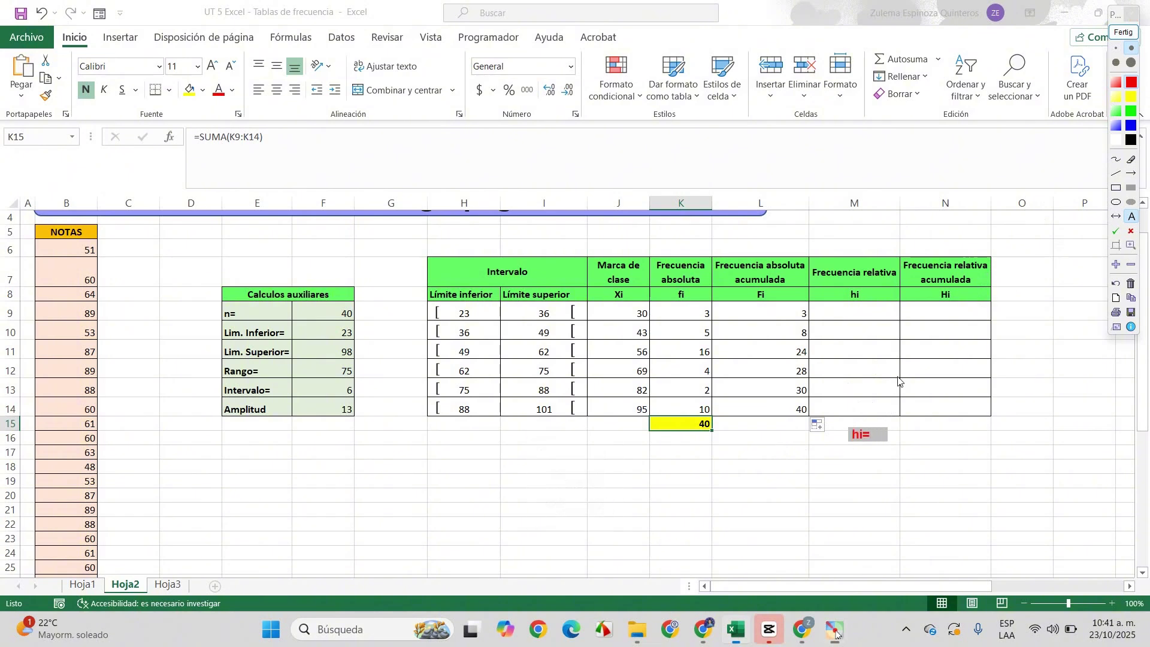
text(fi/n)
click(865, 457)
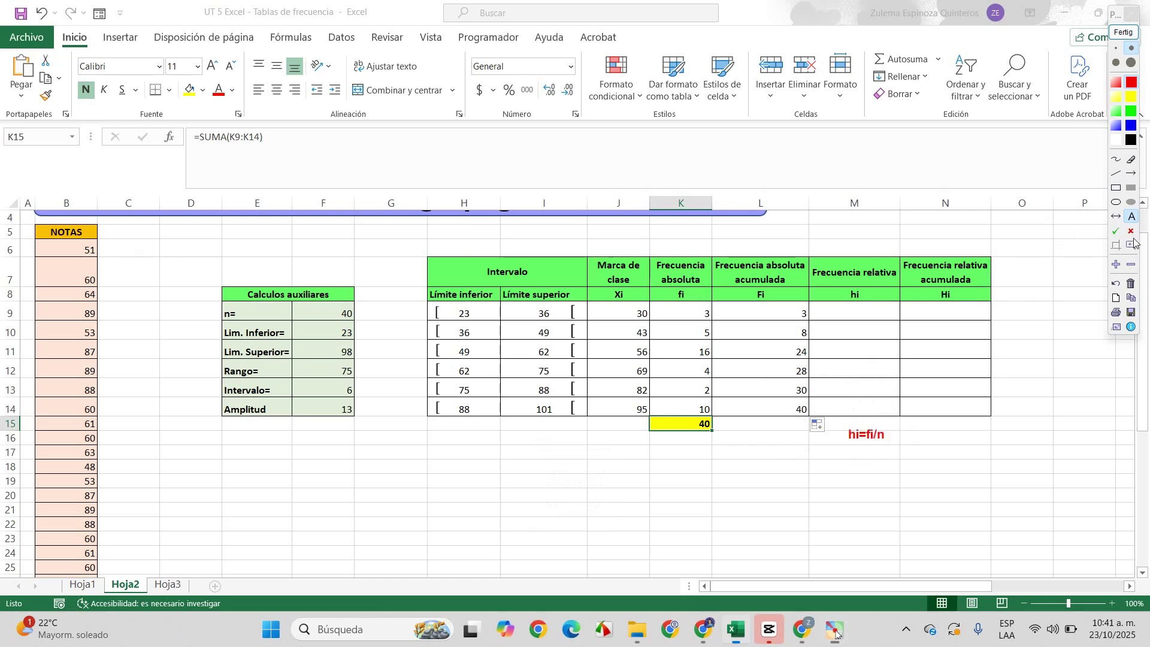
Add the worked example hi=3/40=0.08 below the annotated formula and close the annotation mode.
click(854, 459)
text(hi=)
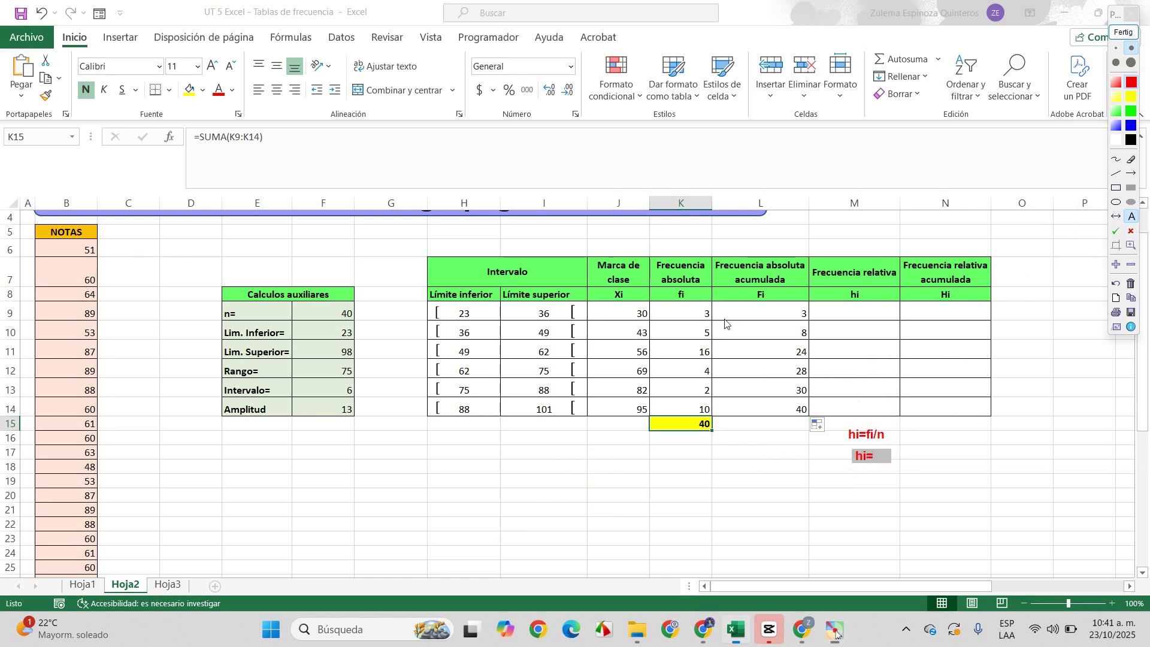
text(3/40=)
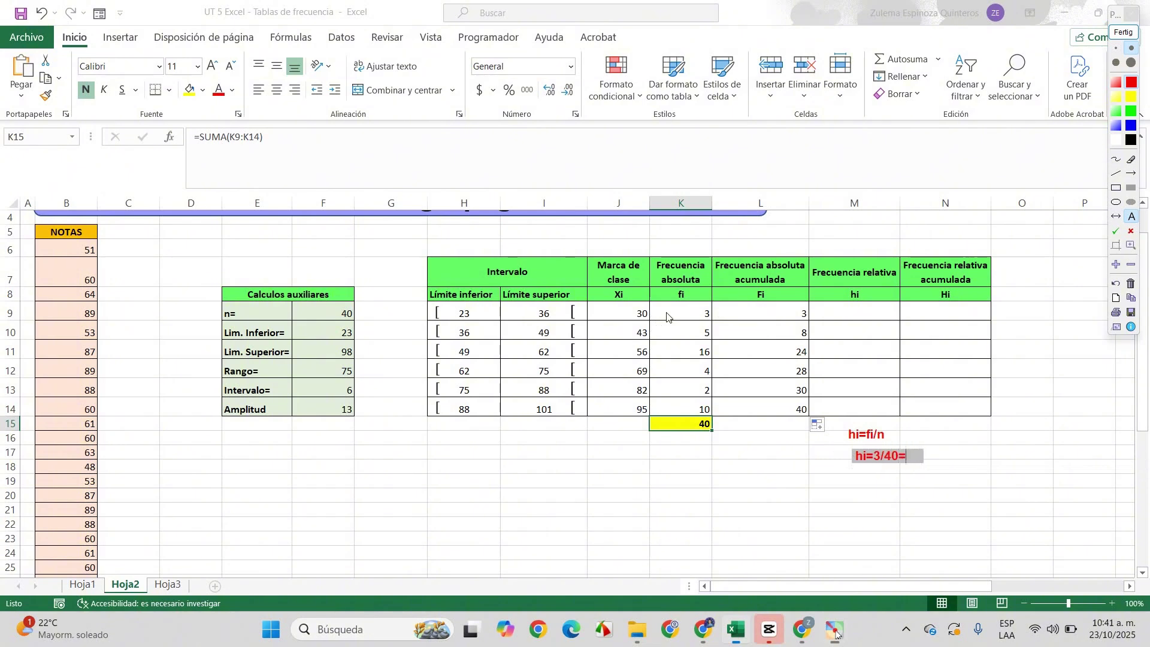
text(0.08)
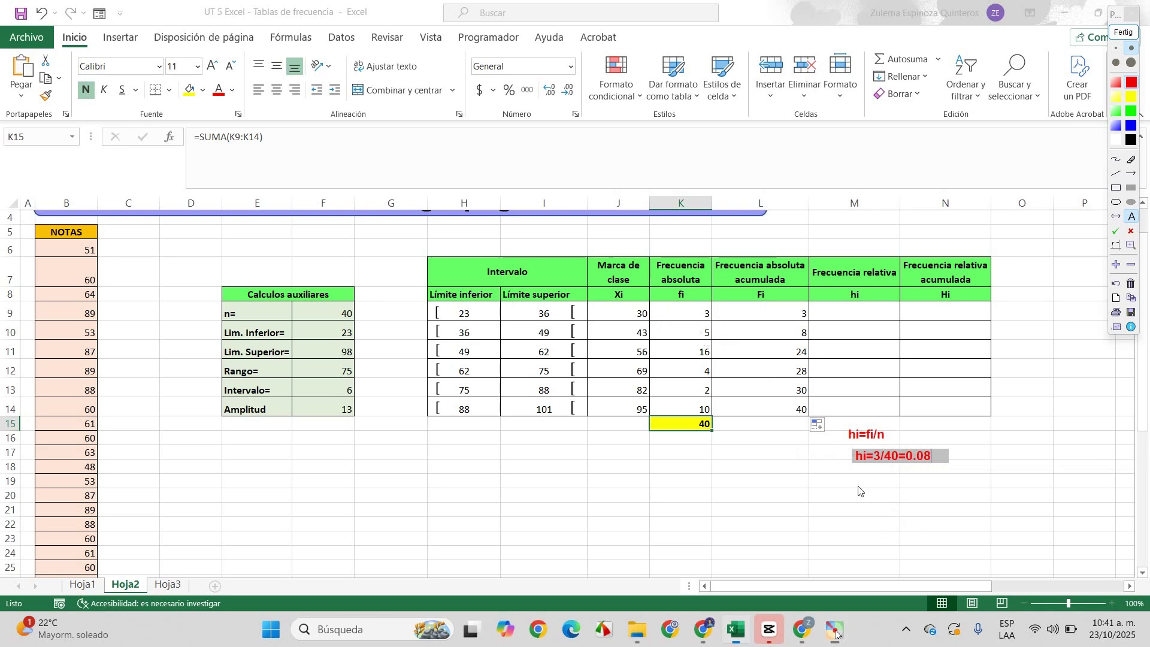
key(Escape)
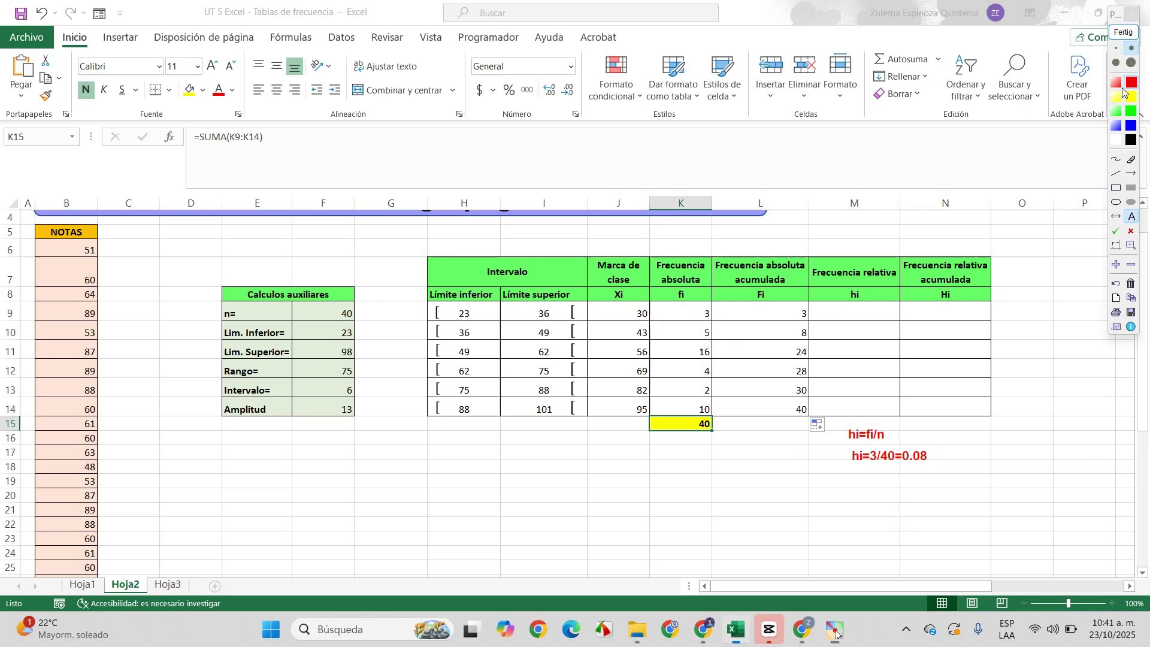
click(1119, 37)
Enter the relative frequency formula =K9/$K$15 in M9 and fill it down through M14.
click(859, 313)
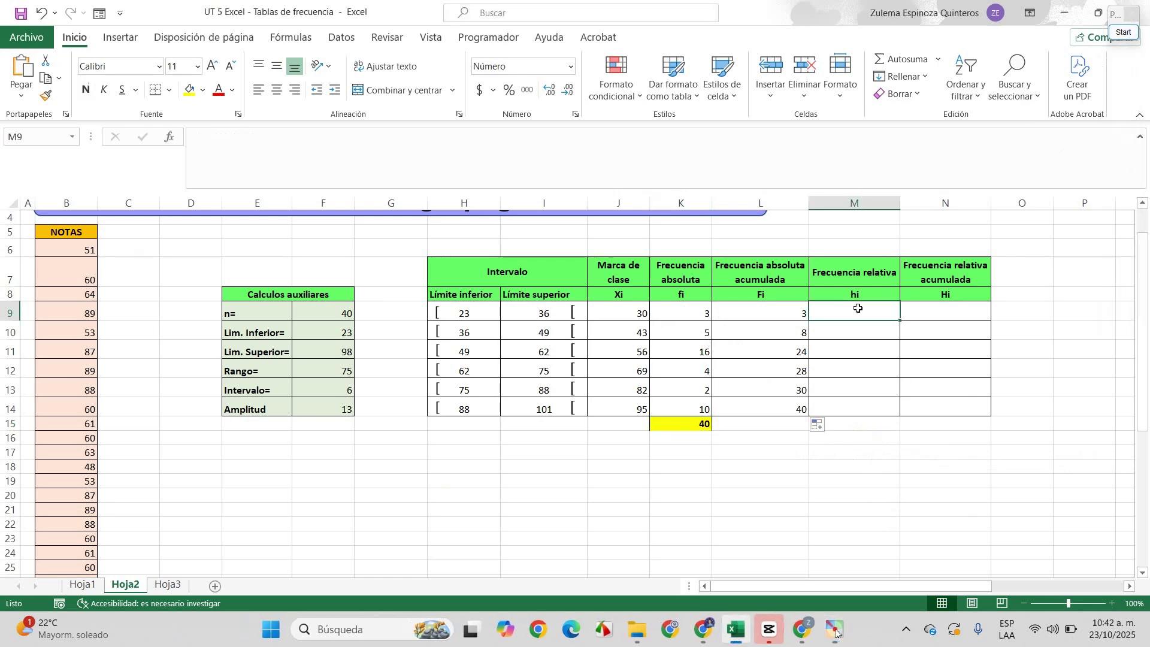
text(=)
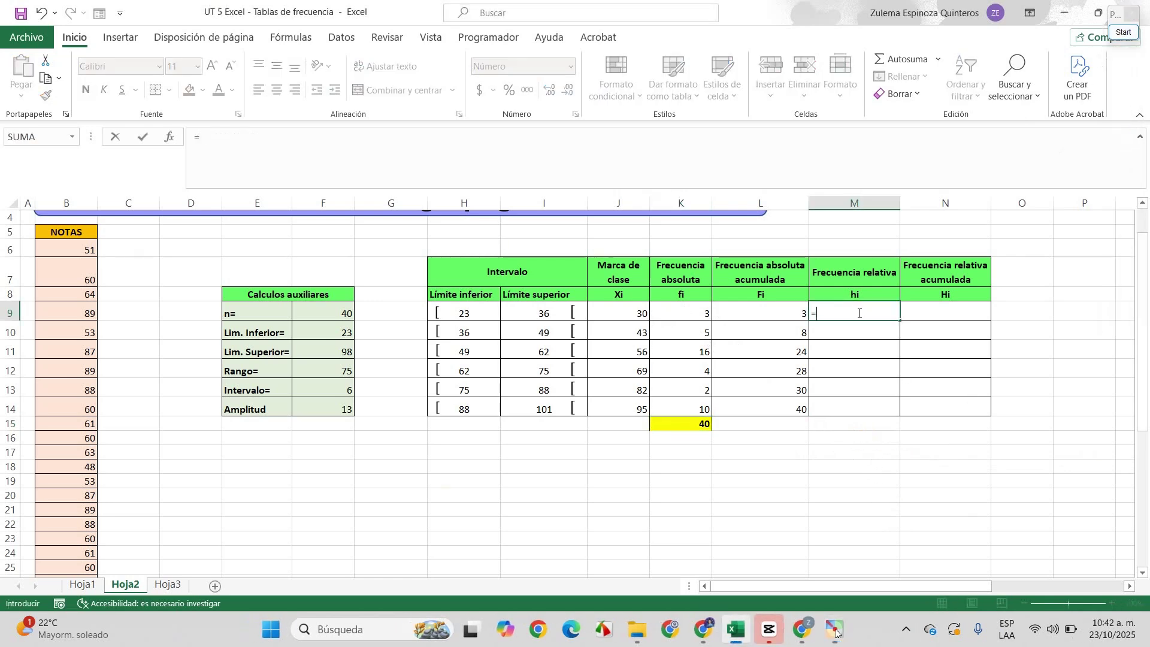
click(707, 309)
text(/)
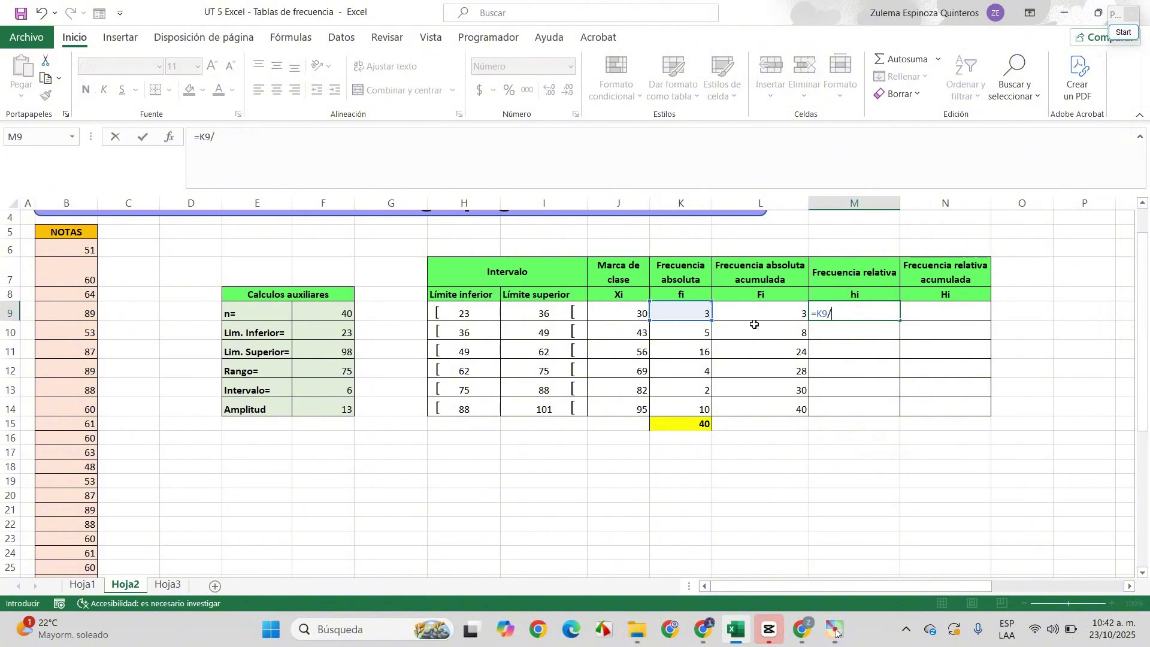
click(699, 423)
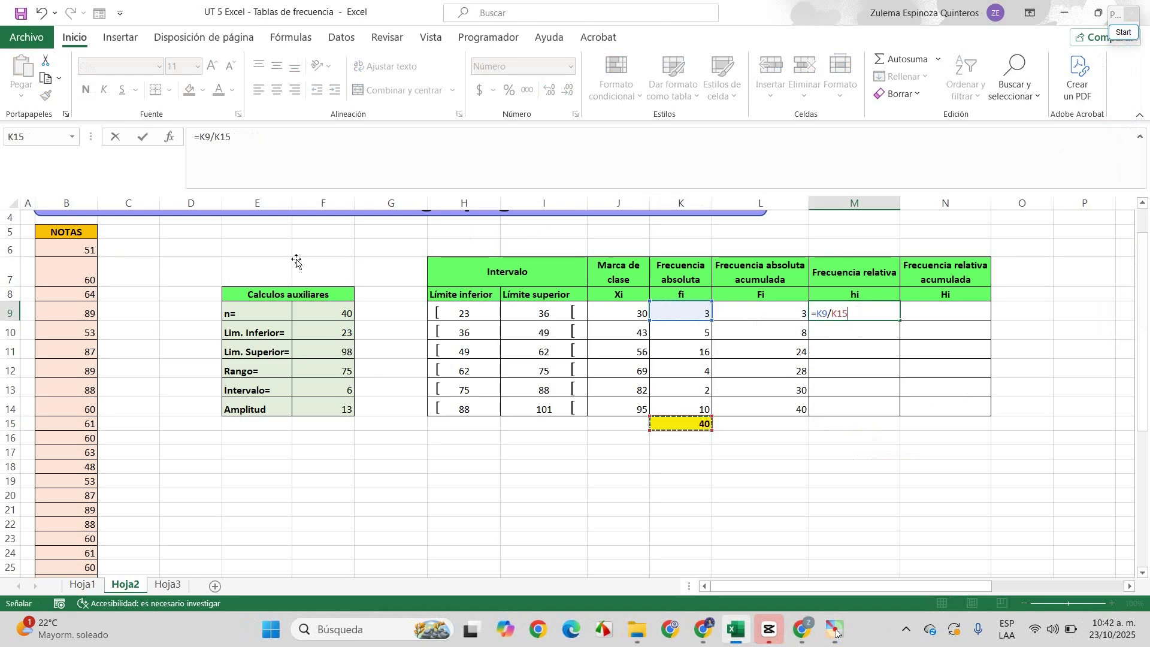
key(F4)
key(ctrl+Return)
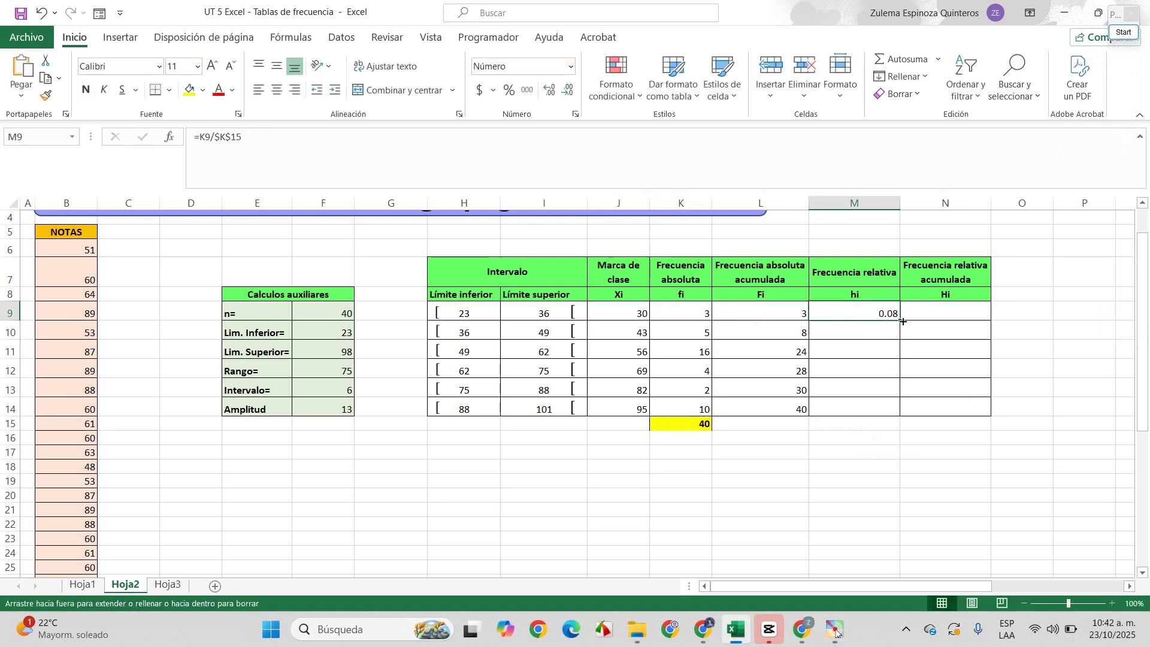
double_click(902, 322)
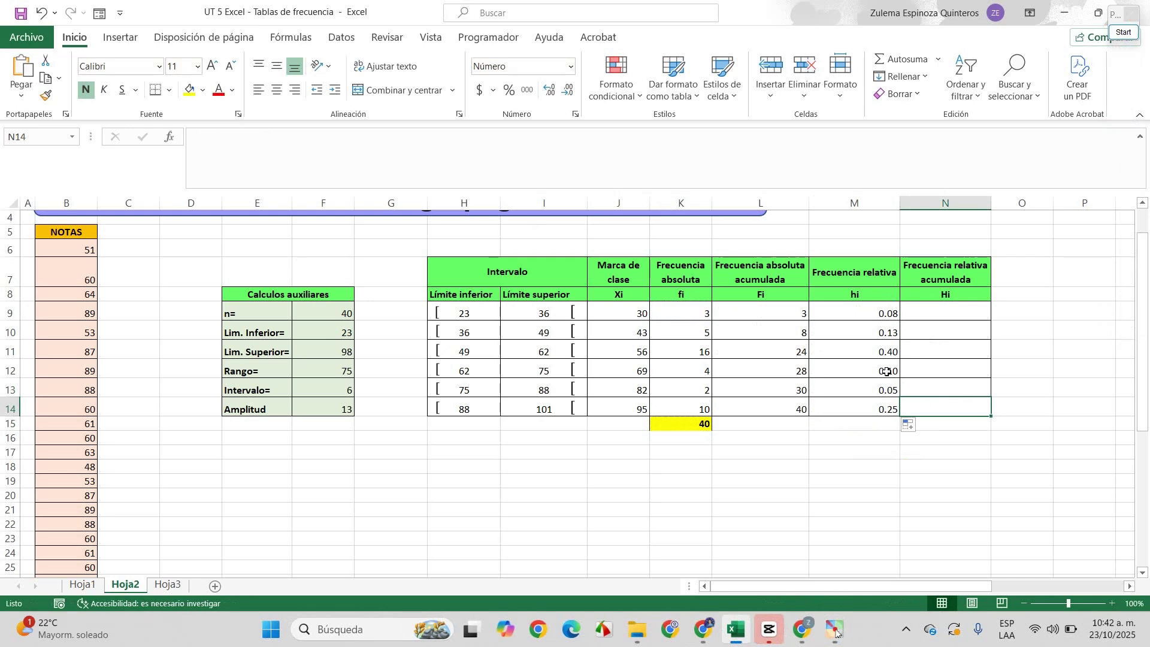
Check the filled relative frequency formulas and total the column in M15 with an automatic sum of M9:M14.
click(876, 319)
click(876, 333)
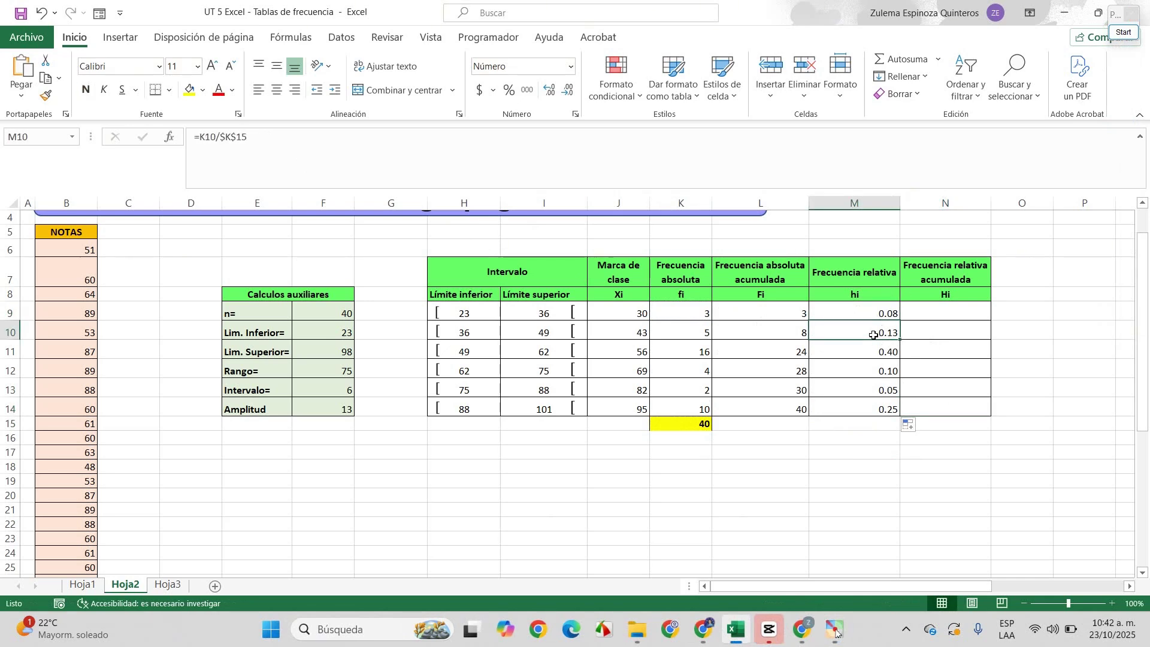
click(881, 426)
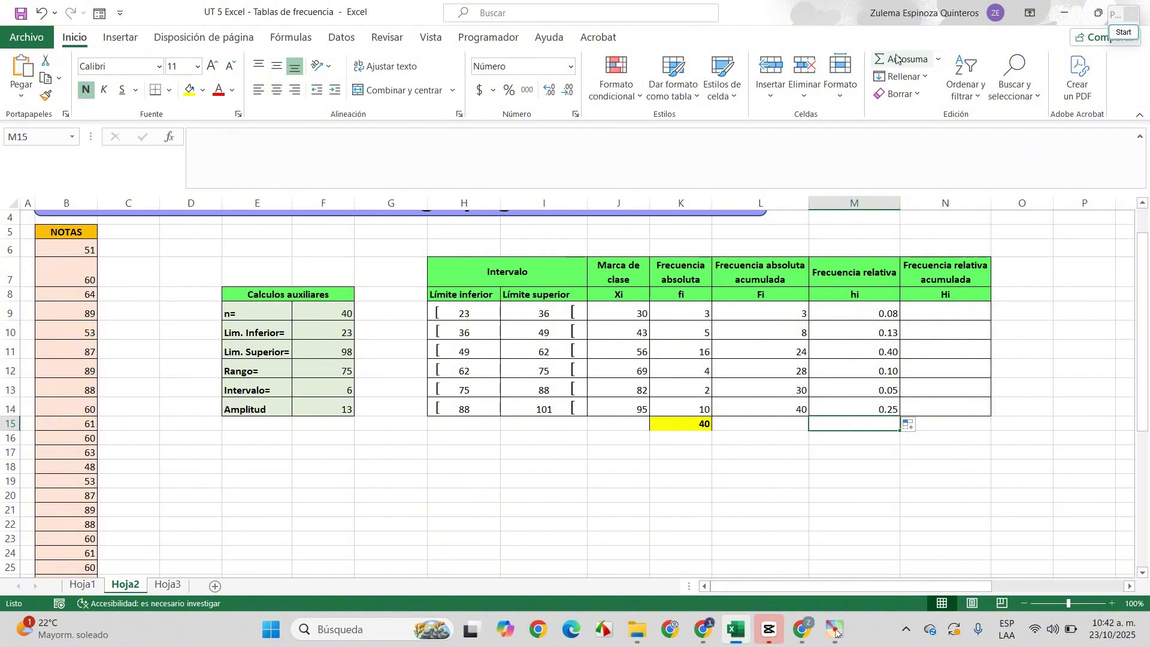
click(897, 58)
key(Return)
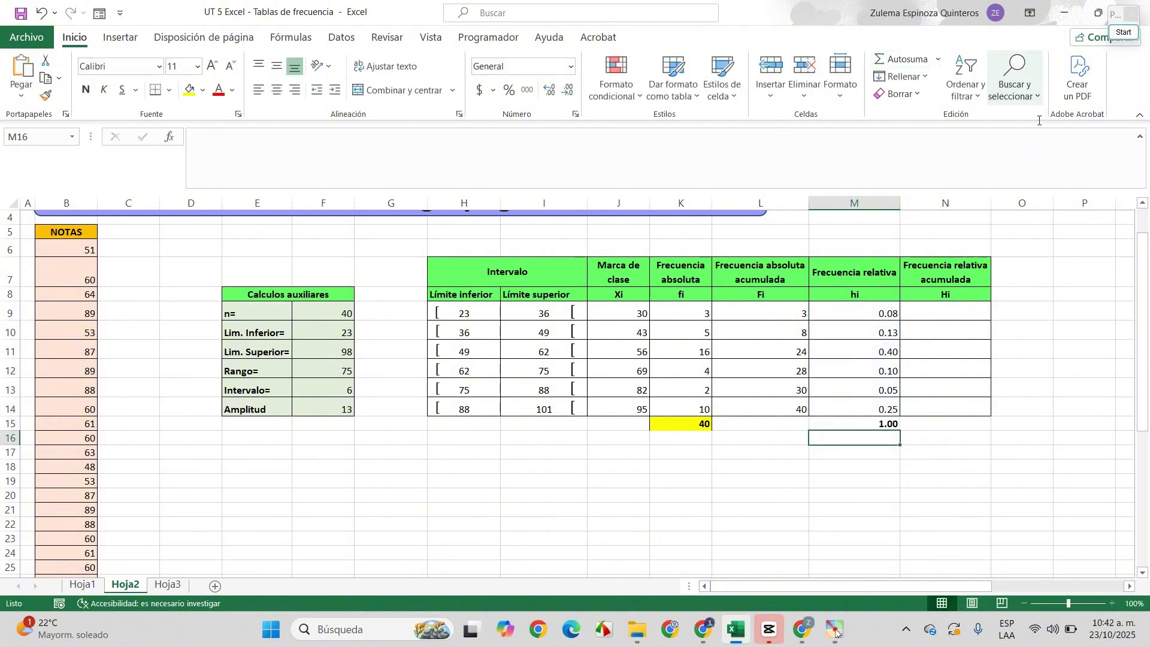
Annotate a red arrow from the first relative frequency in M9 to N9 and write 0.08 at its tip.
click(952, 312)
click(1123, 33)
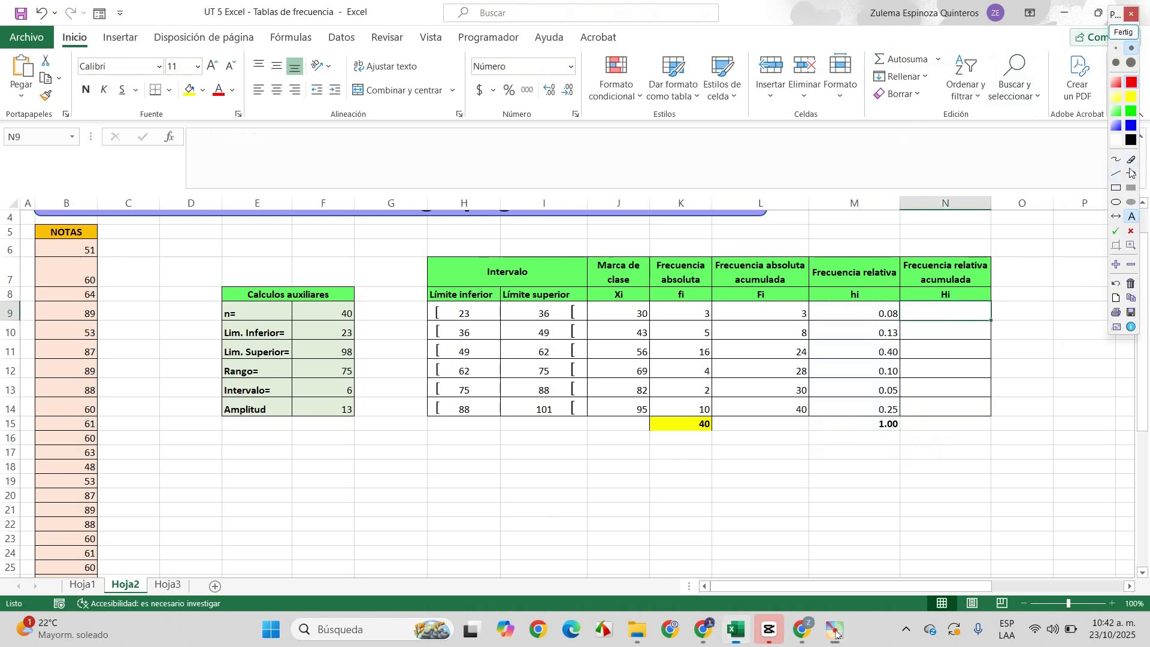
click(1131, 173)
drag(890, 308, 950, 311)
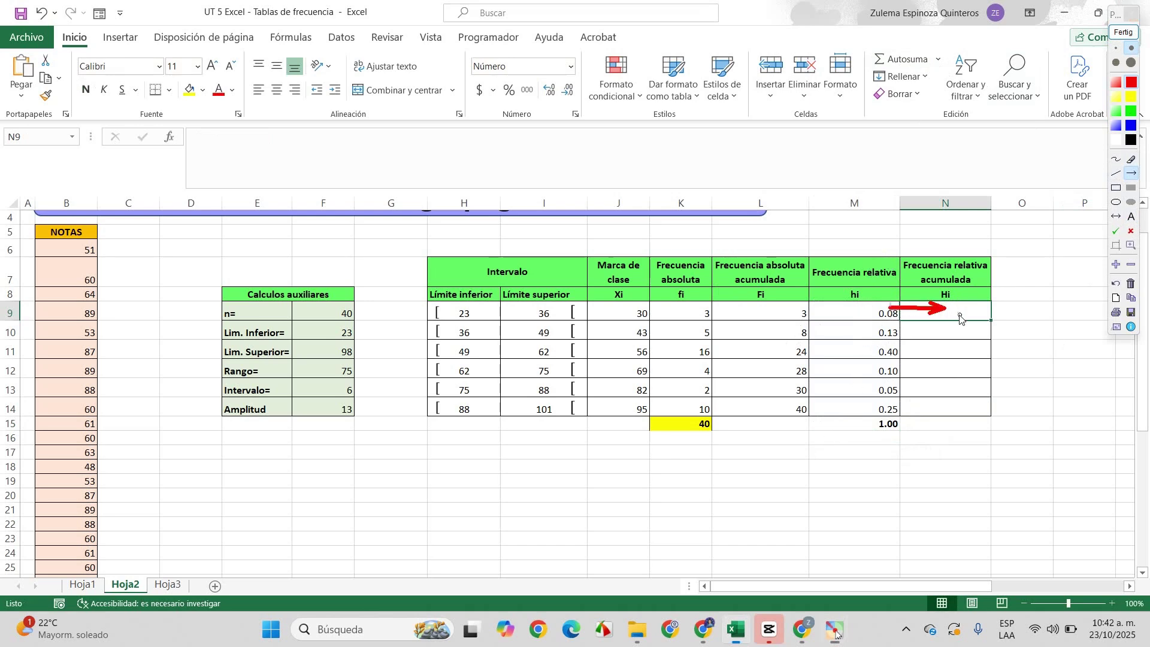
click(1131, 217)
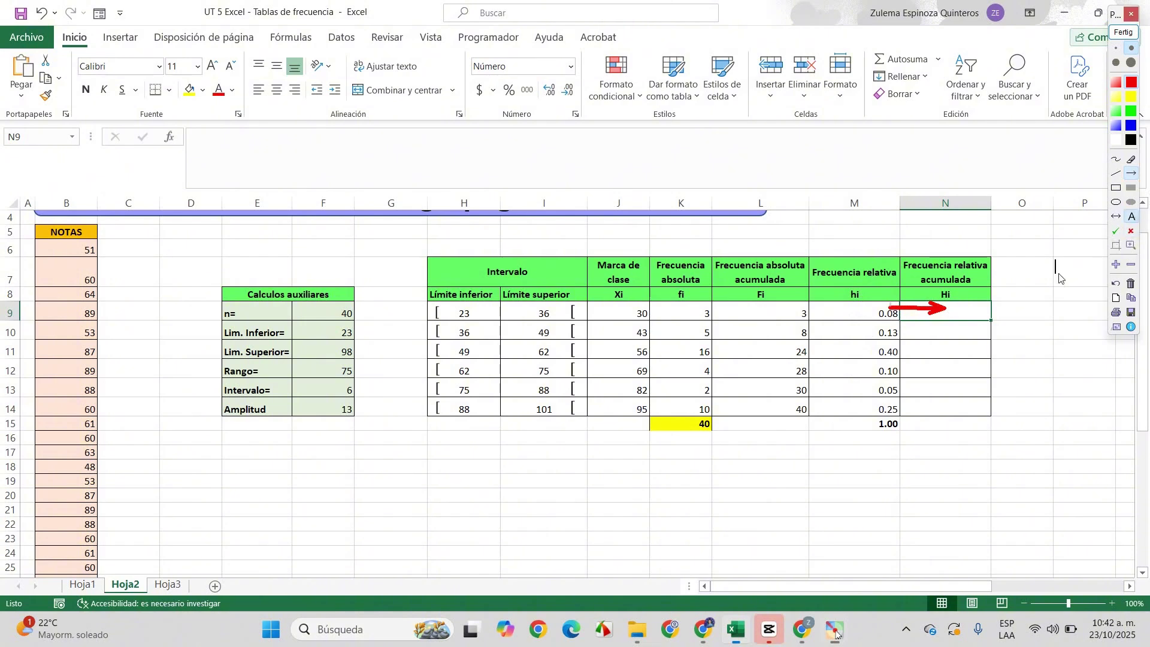
click(961, 319)
text(0.08)
key(Return)
Annotate an arrow from N9 to M10, write 0.2 over N10 and close the annotation mode.
click(1131, 174)
drag(954, 312, 901, 326)
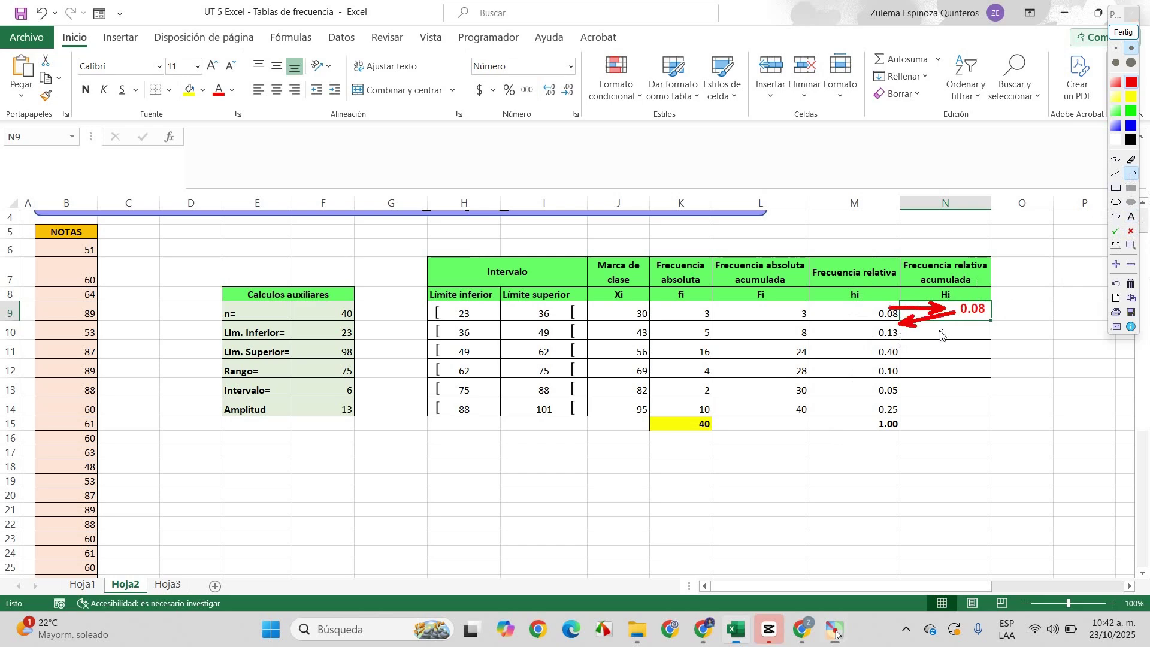
click(1130, 217)
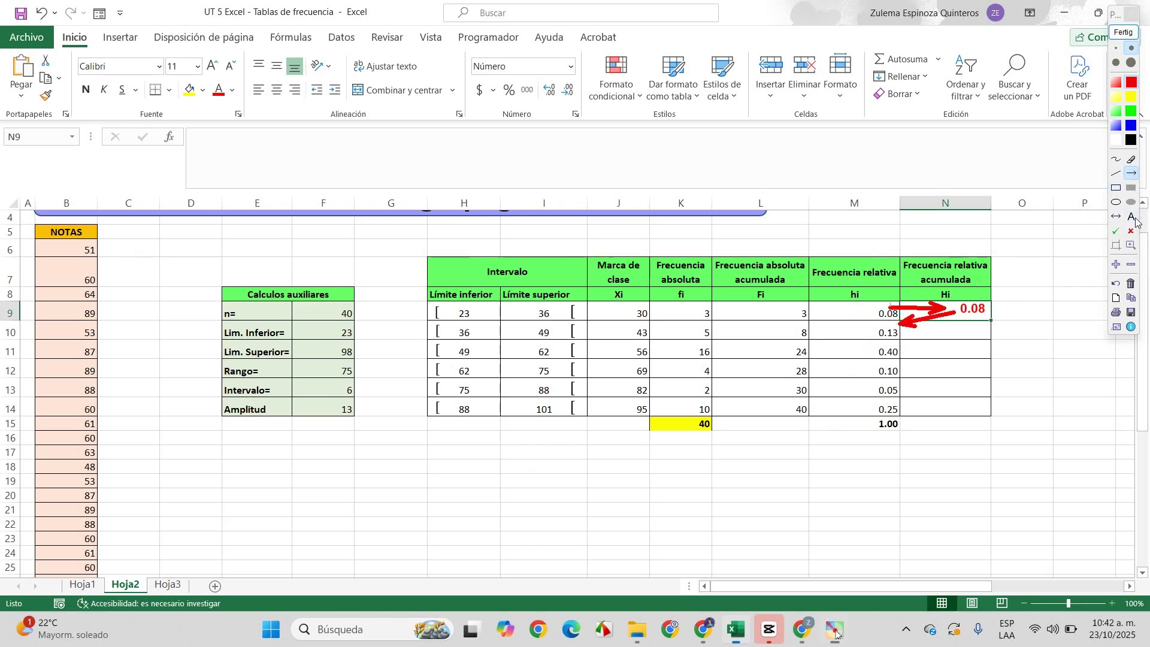
click(963, 340)
click(1143, 96)
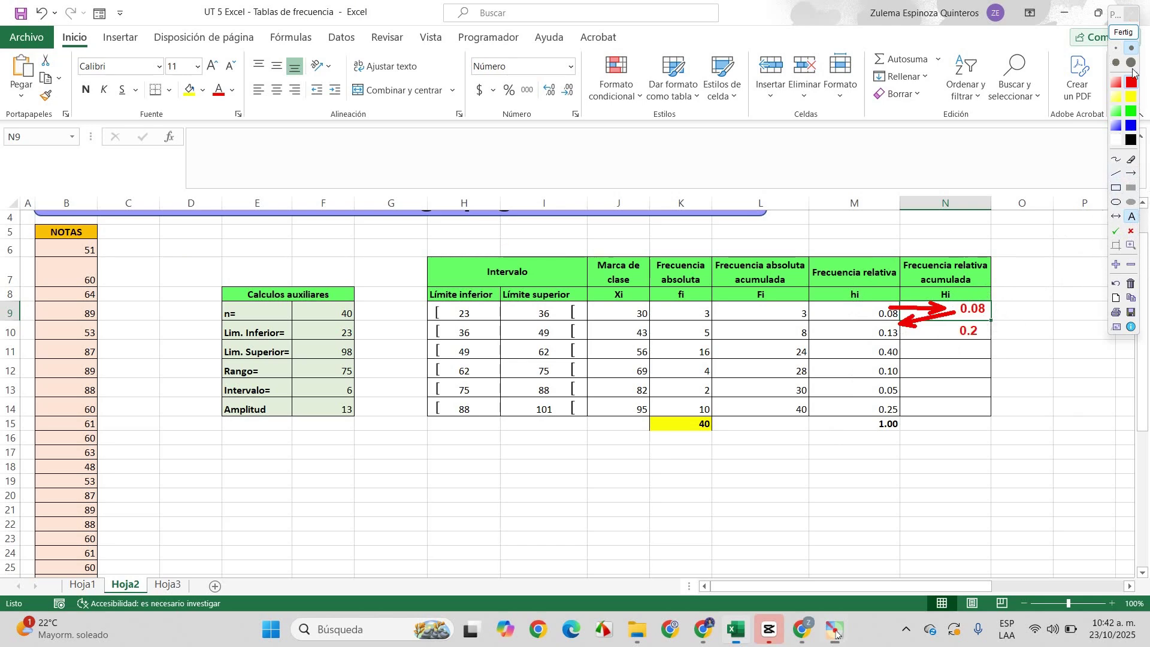
click(1123, 33)
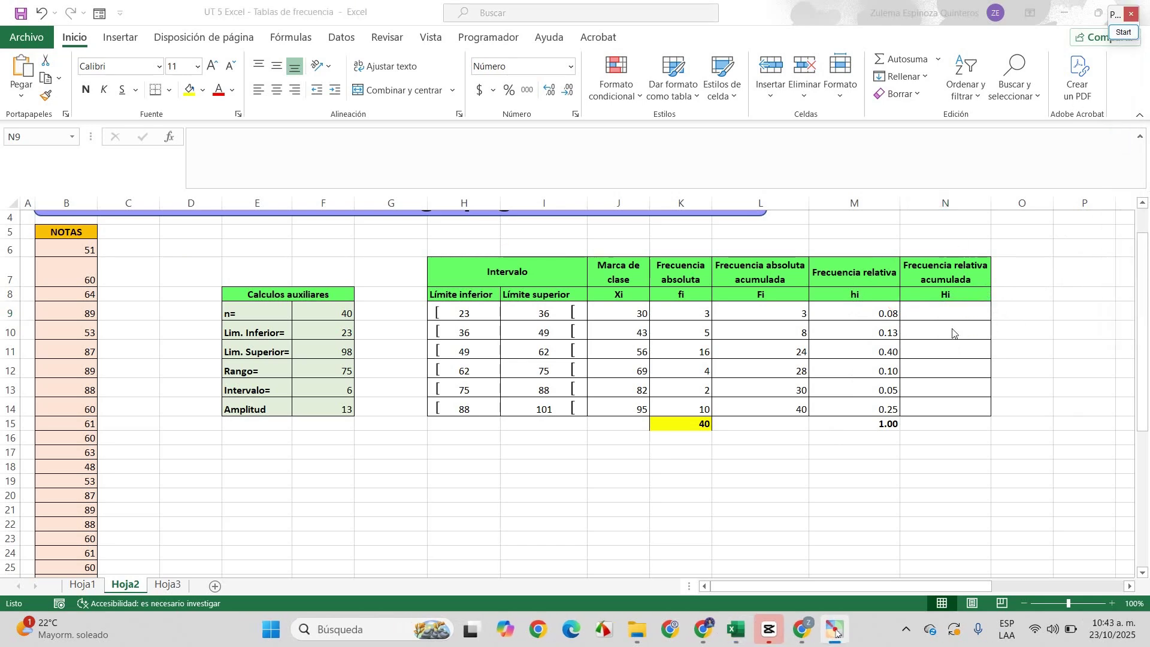
Enter the first cumulative relative frequency in N9 with the formula =M9.
text(=)
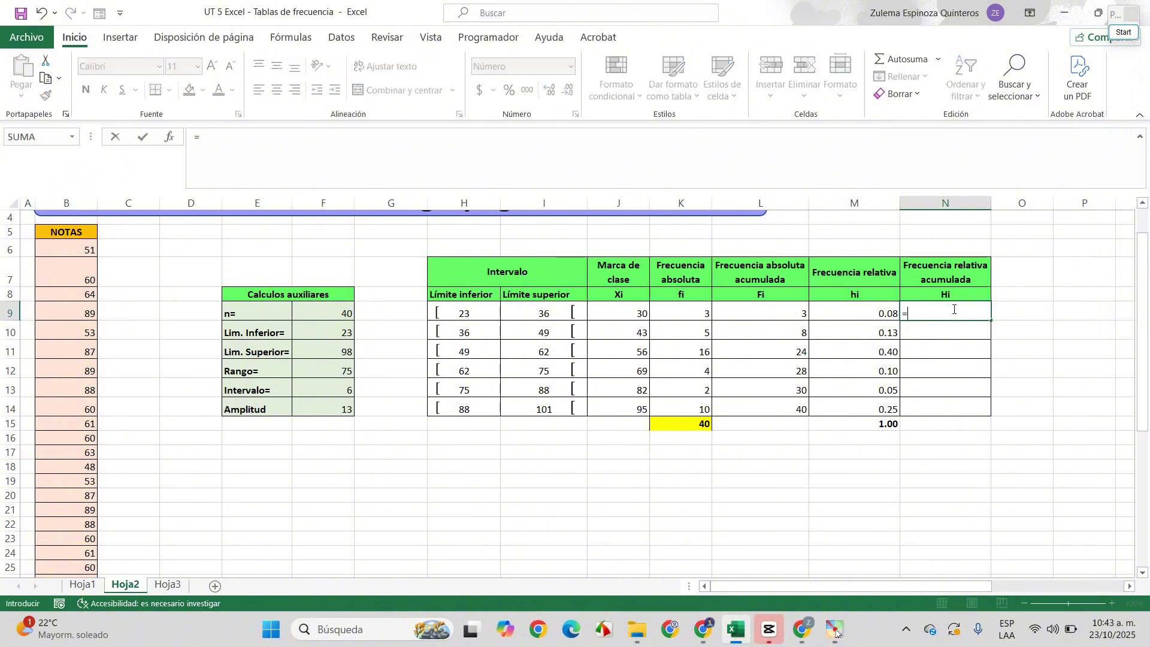
click(891, 315)
key(Return)
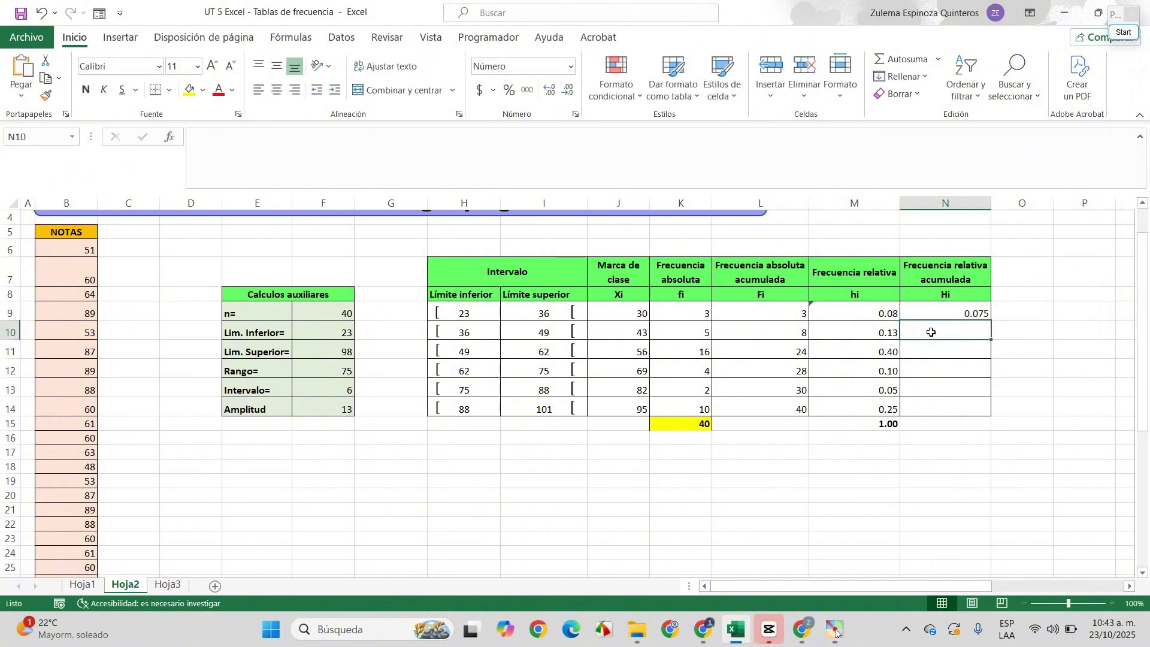
Enter the cumulative relative frequency formula =N9+M10 in N10 and fill it down through N14.
text(=)
click(922, 311)
text(+)
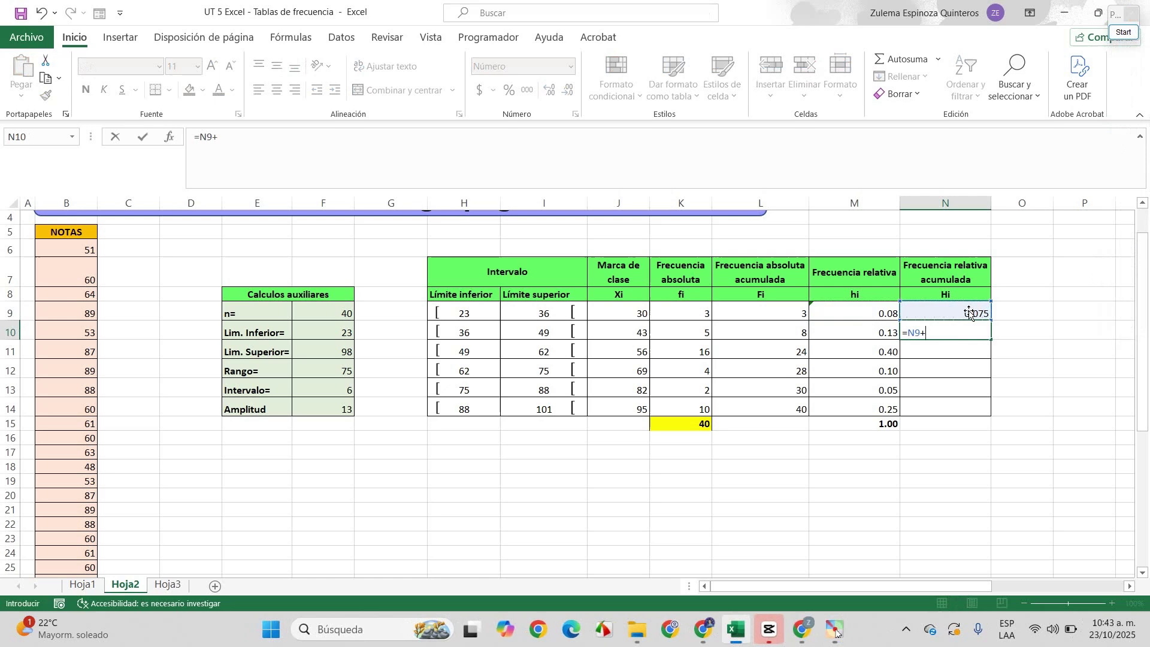
click(885, 333)
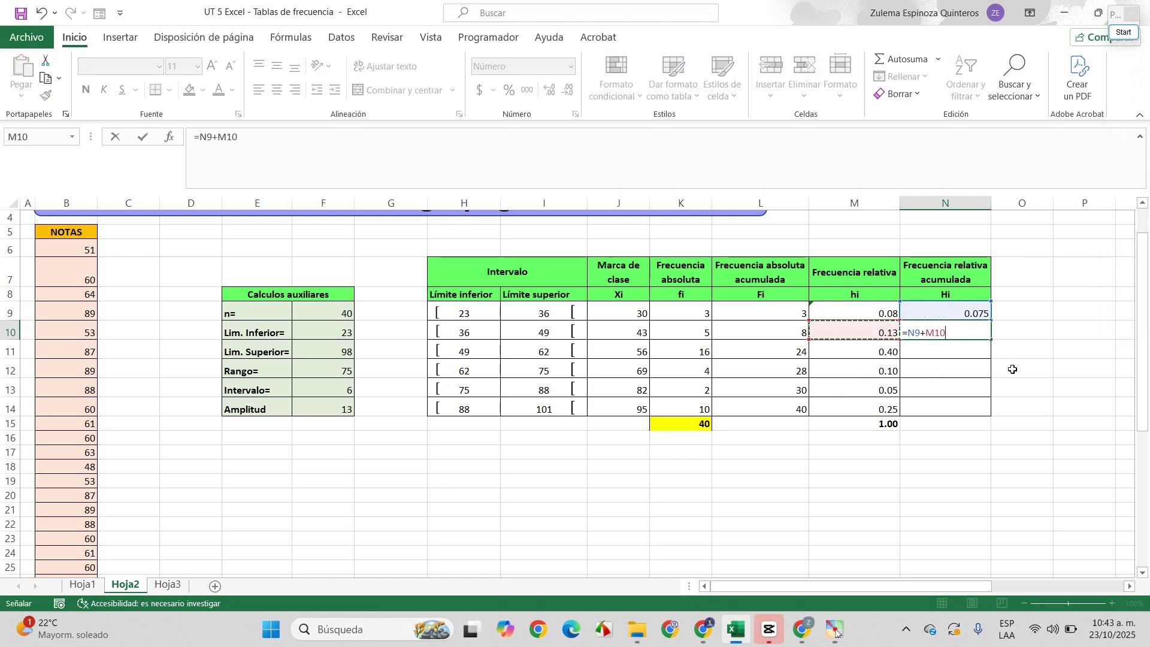
key(Return)
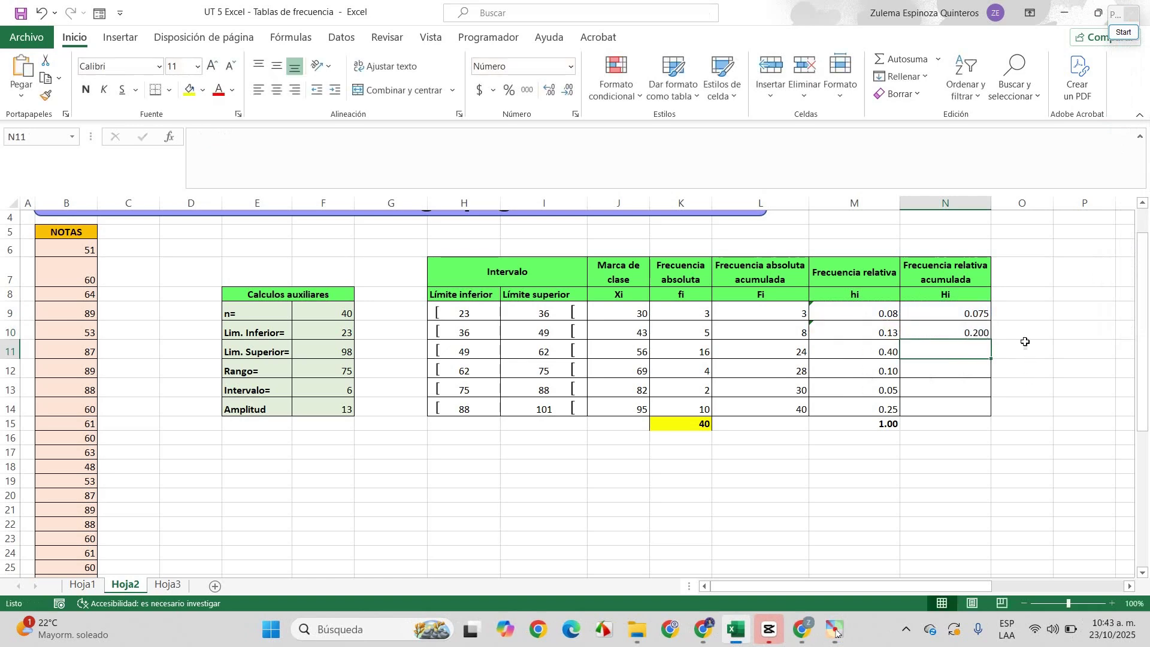
click(957, 331)
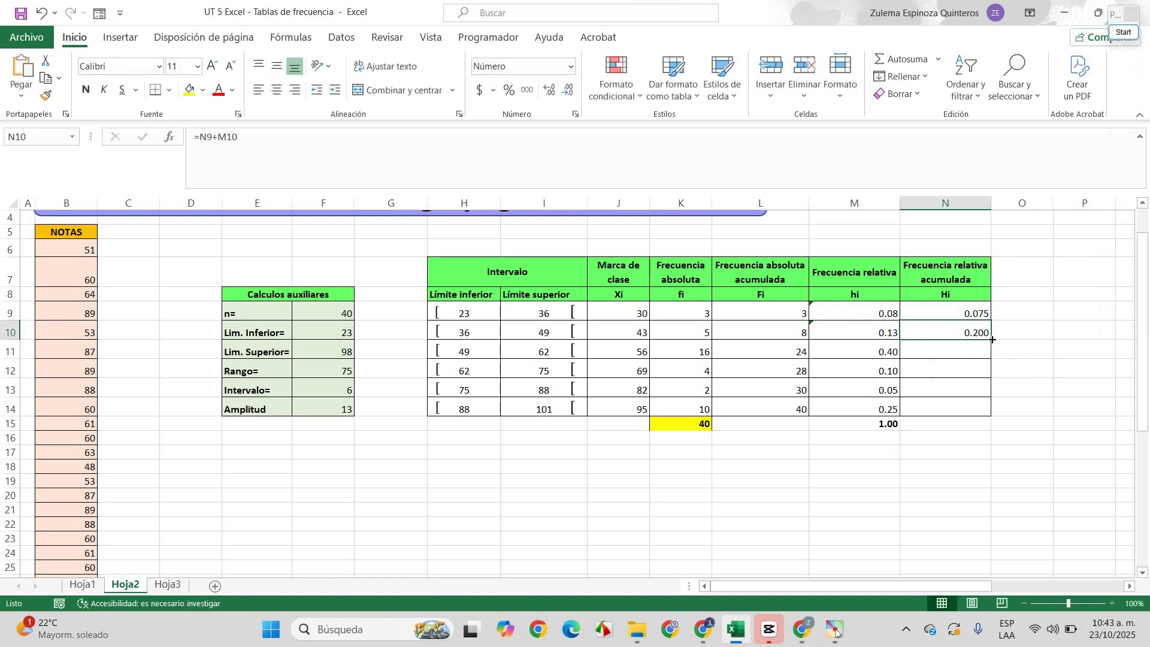
drag(993, 340, 963, 412)
Compare the last cumulative relative frequency in N14 with the relative frequency total in M15.
click(965, 411)
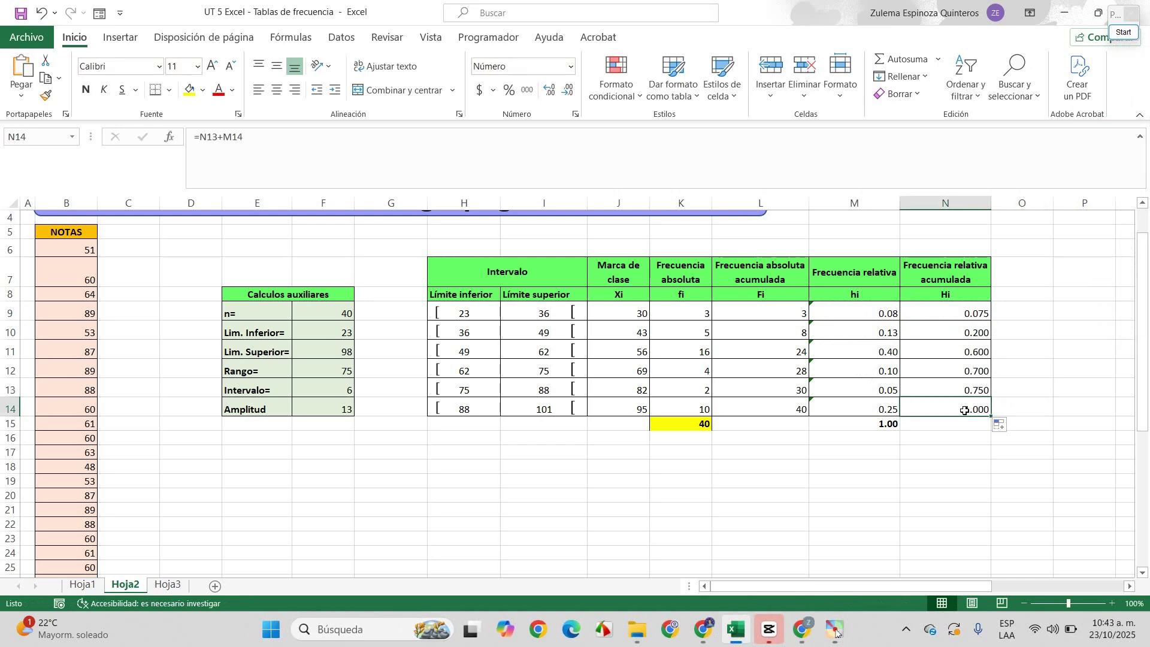
click(847, 421)
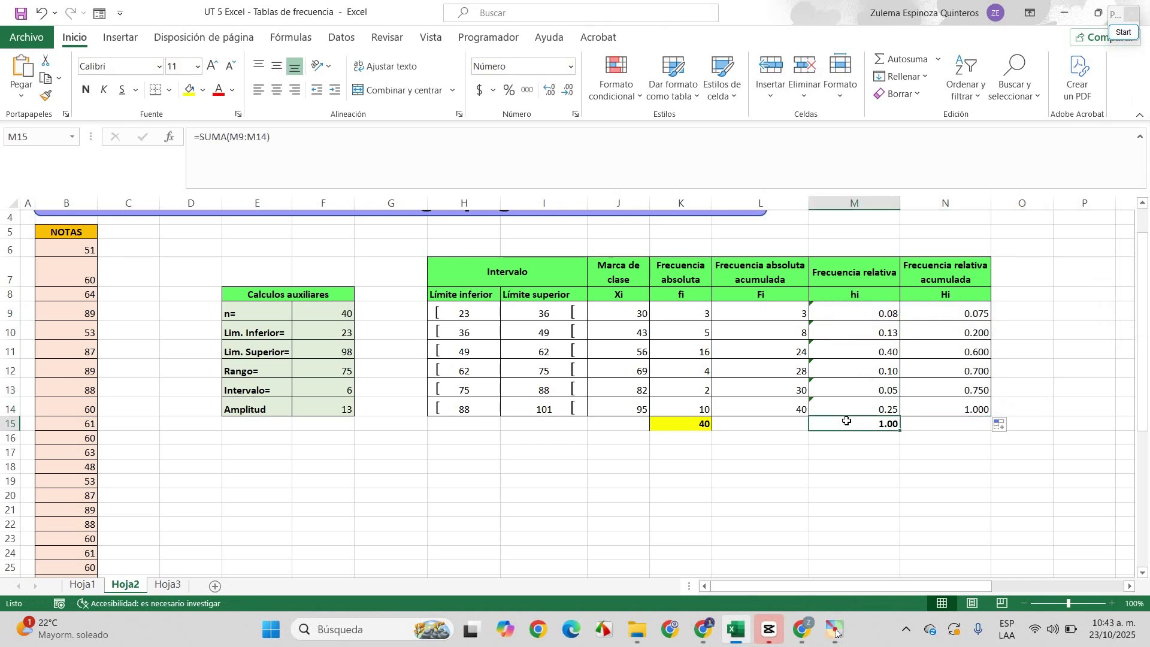
click(939, 409)
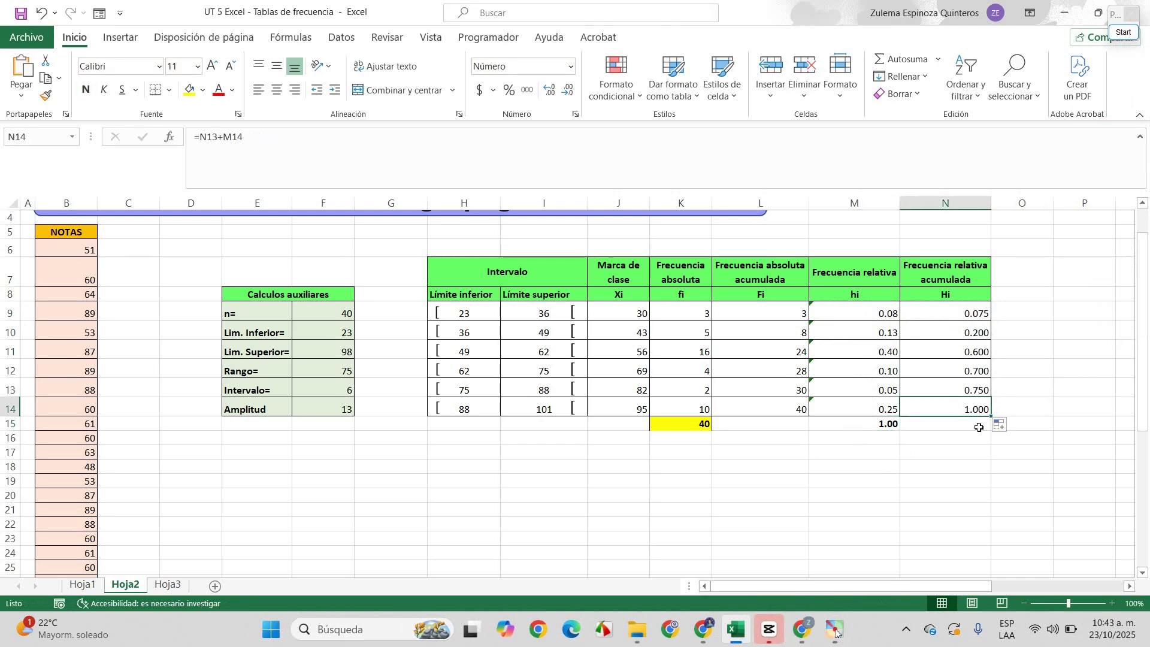
key(Down)
key(Down)
key(Down)
scroll(733, 456, up, 1)
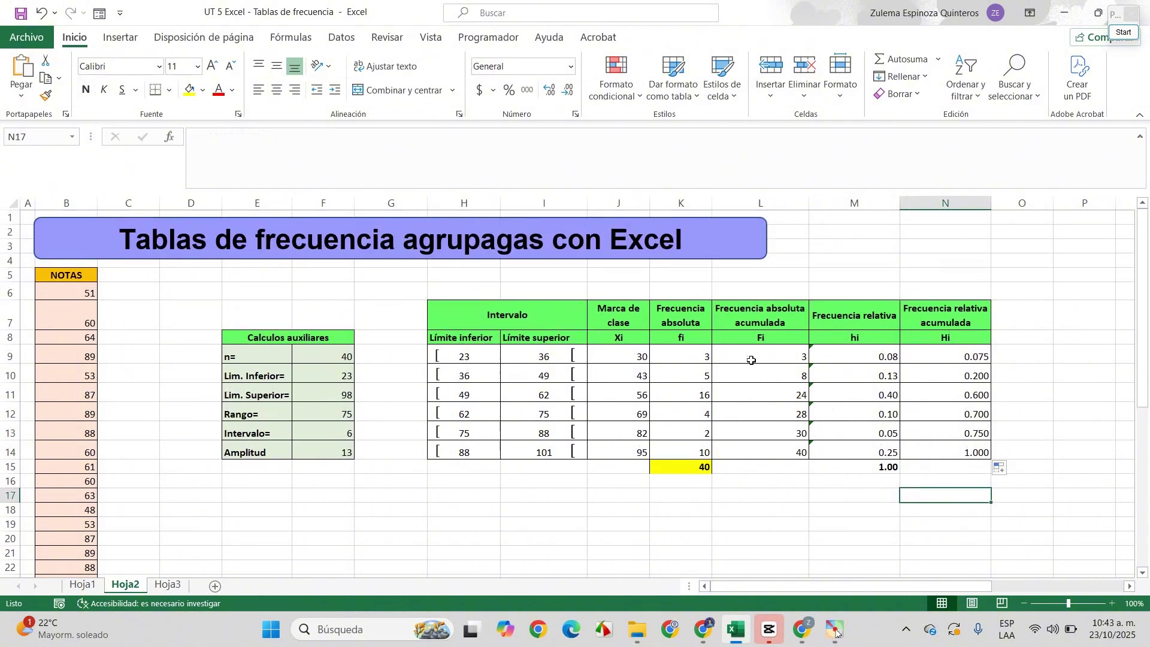
click(536, 317)
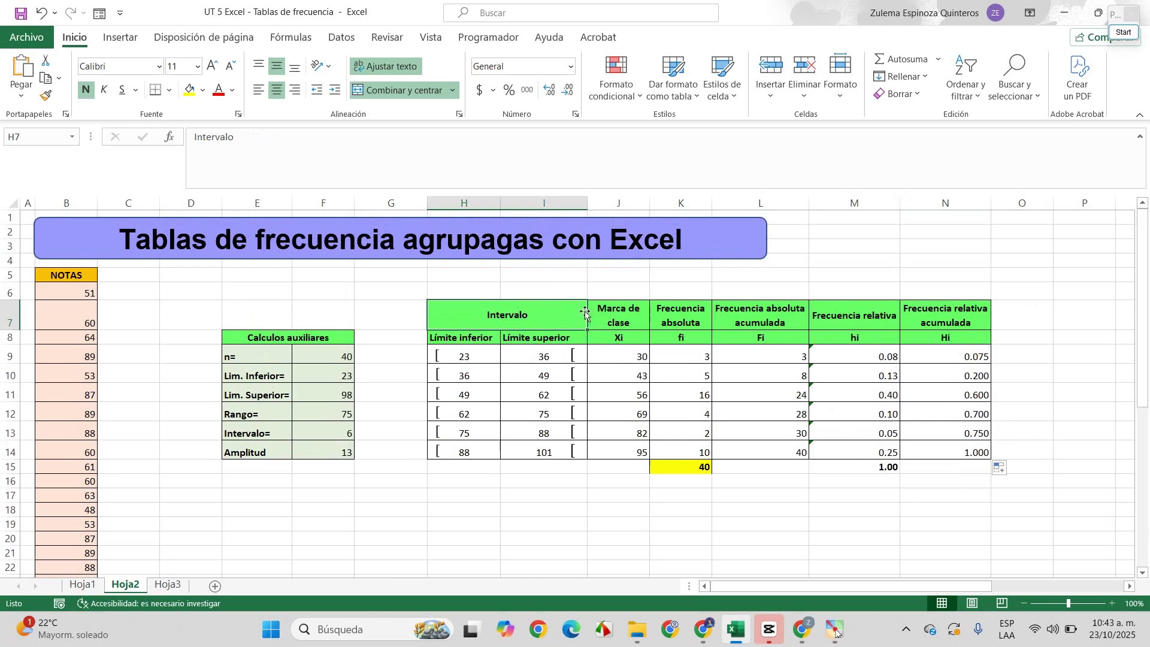
click(1086, 323)
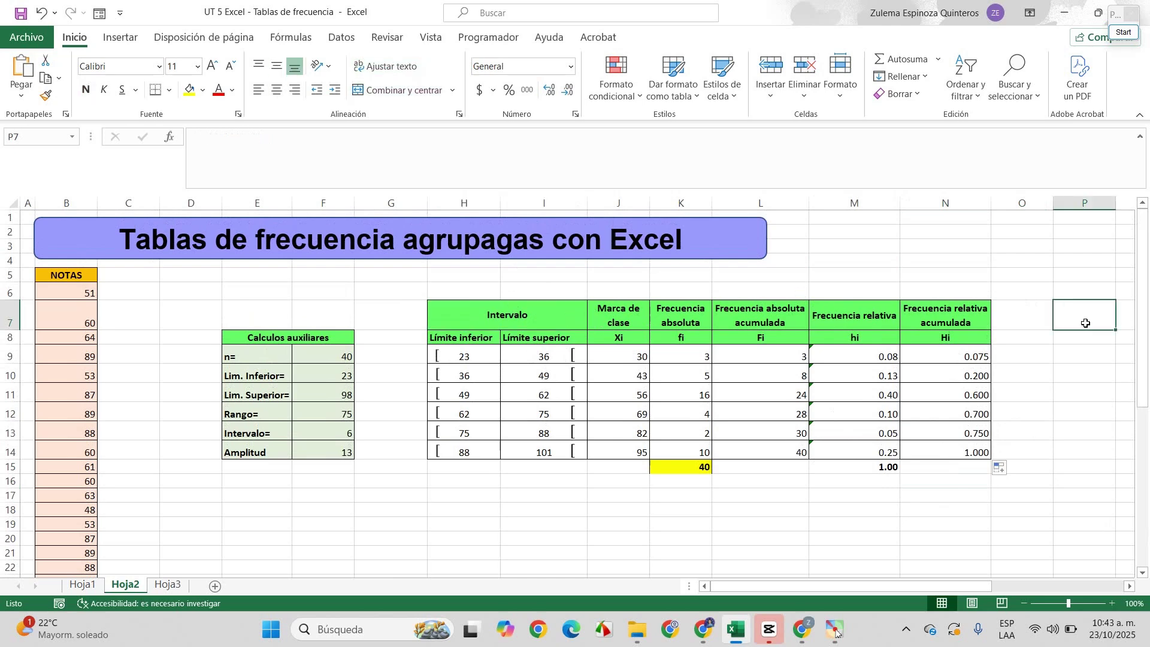